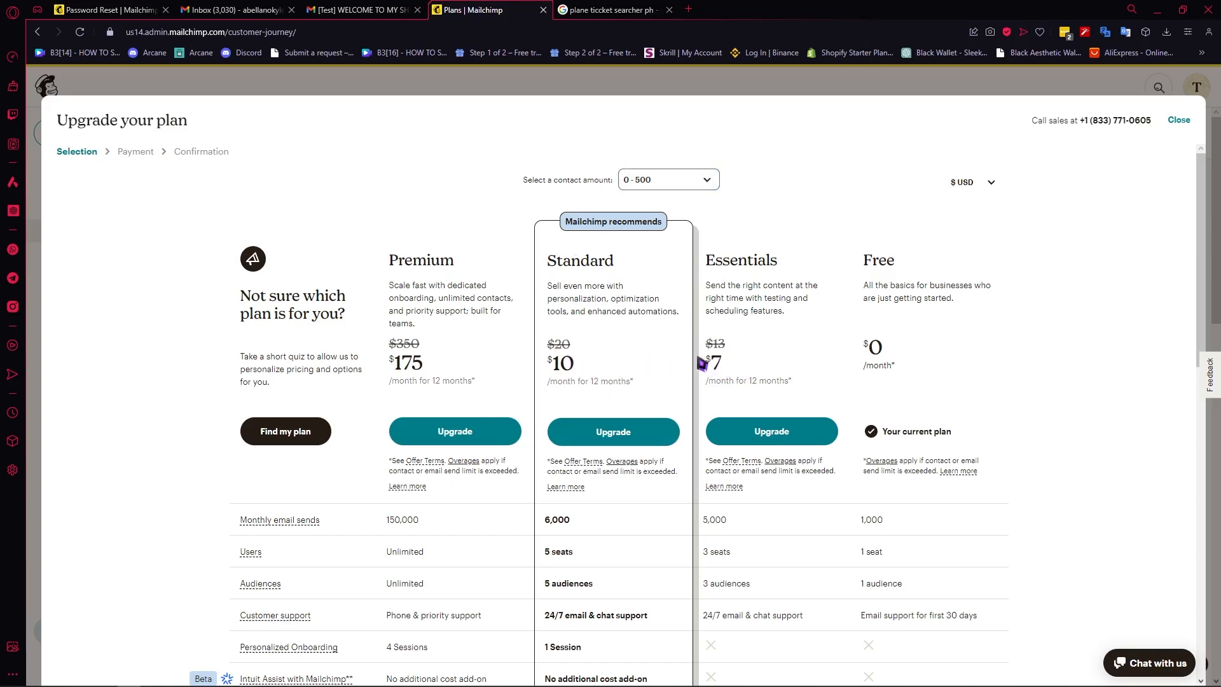
Compare the features of the Premium, Standard, Essentials and Free plans, and close the plan comparison.
{"action": "scroll", "coordinate": [720, 363], "scroll_direction": "down", "scroll_amount": 15}
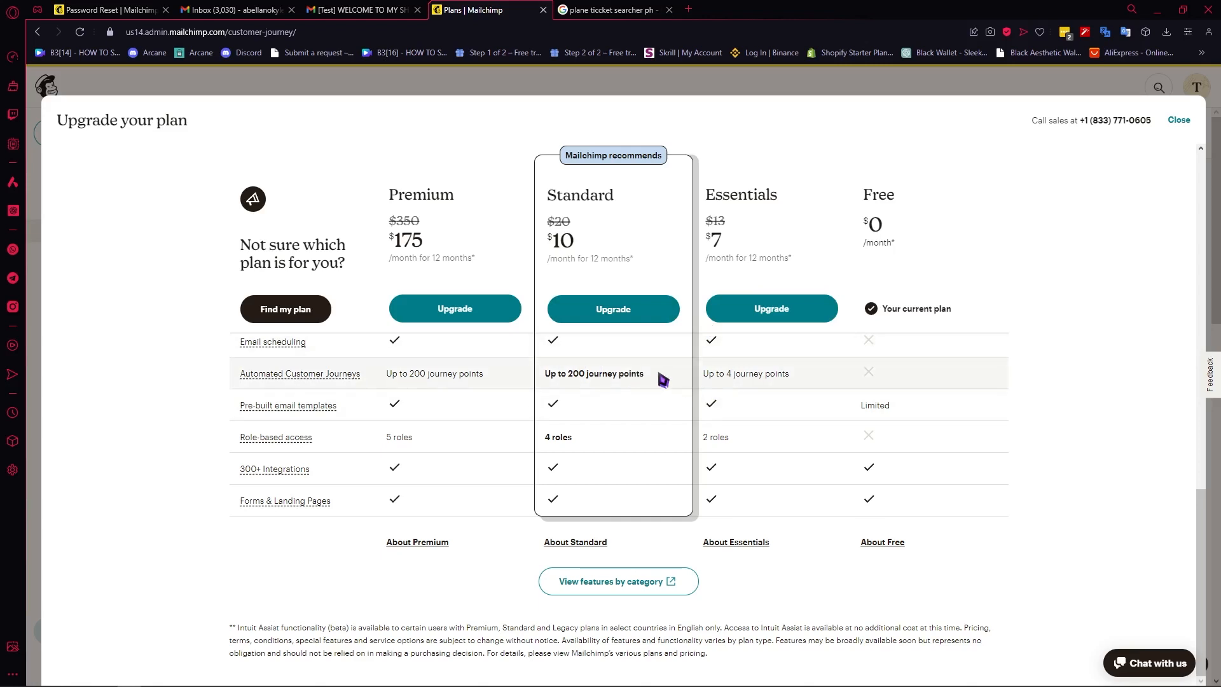
{"action": "scroll", "coordinate": [673, 401], "scroll_direction": "down", "scroll_amount": 5}
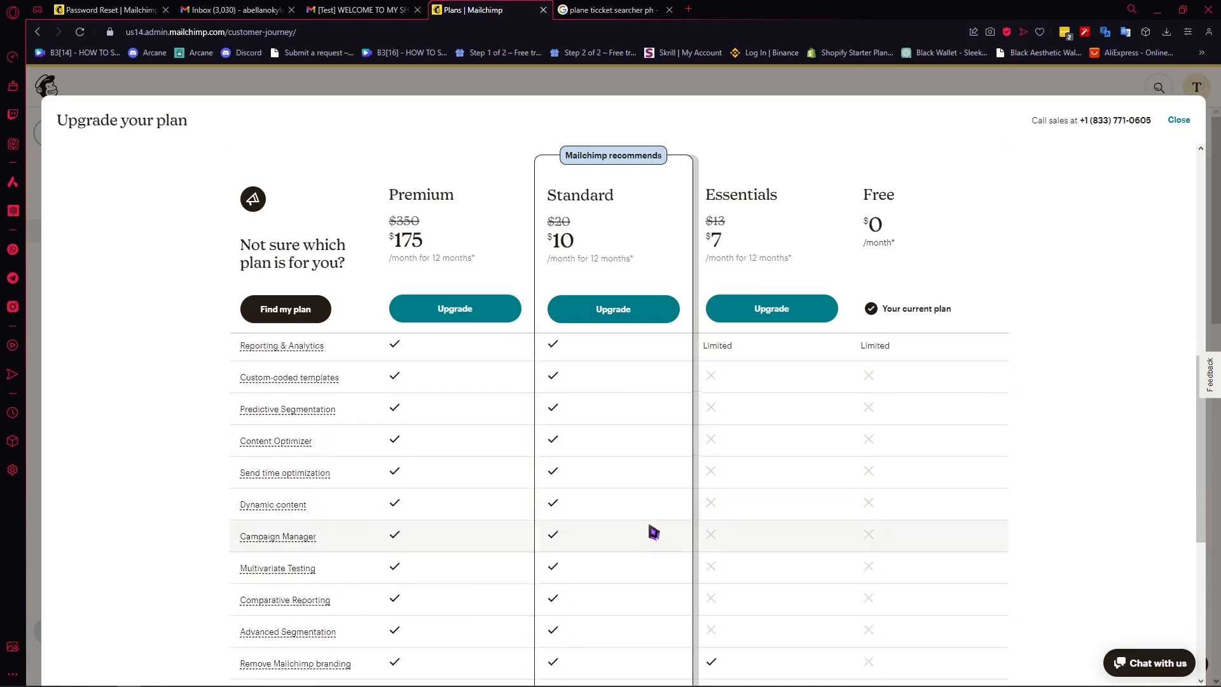
{"action": "scroll", "coordinate": [649, 519], "scroll_direction": "up", "scroll_amount": 2}
{"action": "scroll", "coordinate": [659, 515], "scroll_direction": "down", "scroll_amount": 8}
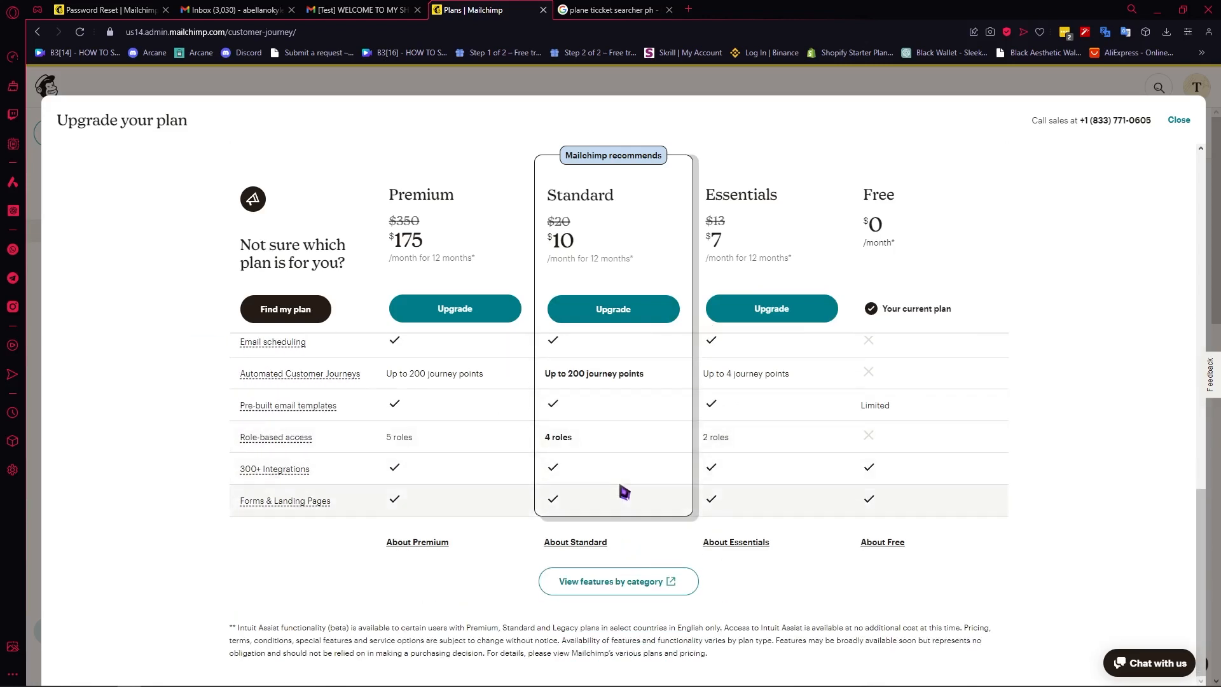
{"action": "scroll", "coordinate": [626, 491], "scroll_direction": "up", "scroll_amount": 10}
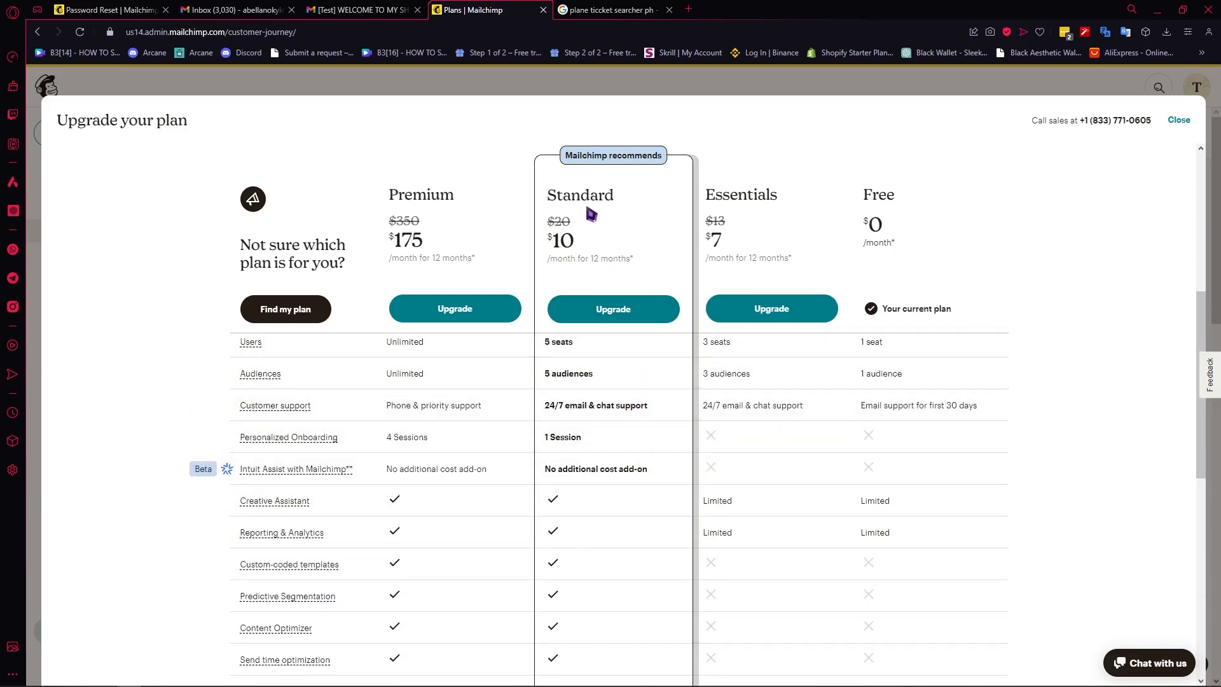
{"action": "left_click", "coordinate": [1178, 123]}
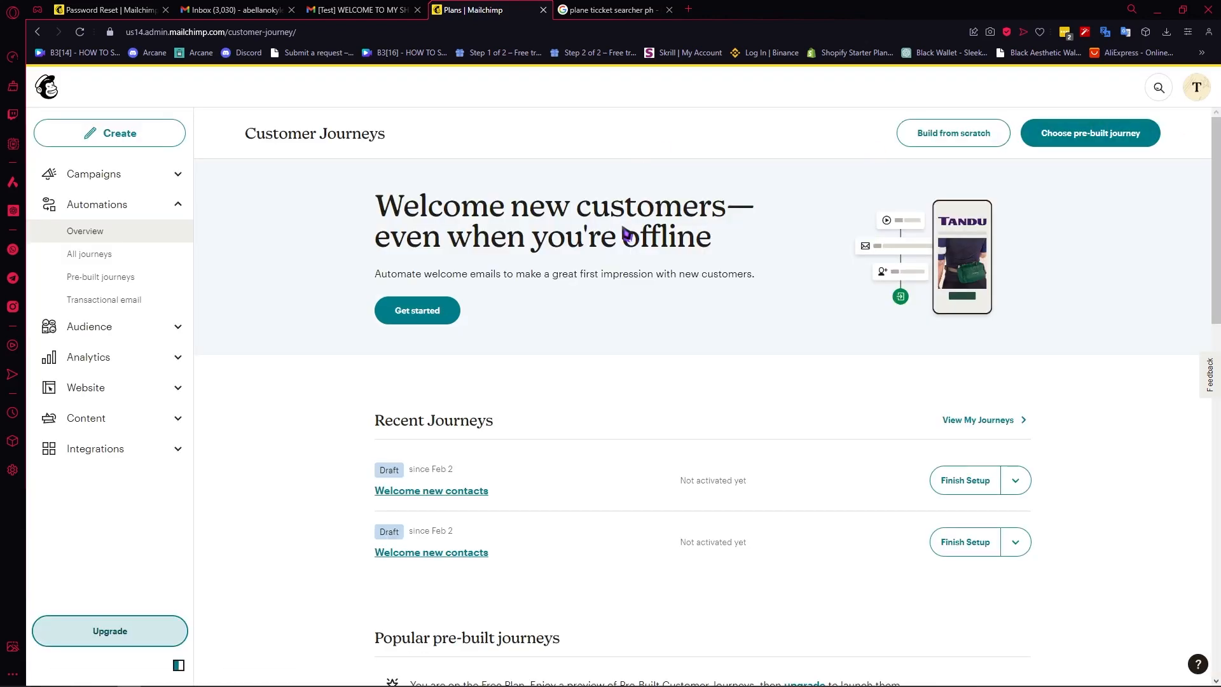
Open the Automations overview and examine its recent journeys, popular pre-built journeys and help guides.
{"action": "left_click", "coordinate": [97, 207]}
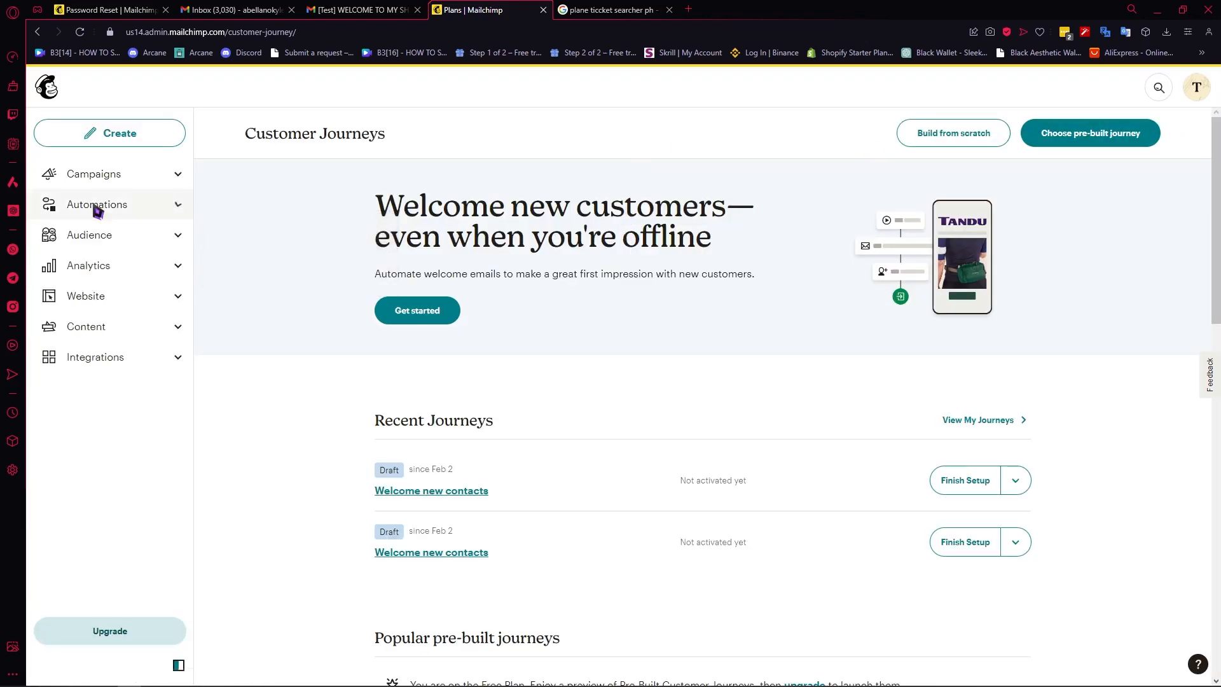
{"action": "left_click", "coordinate": [98, 205]}
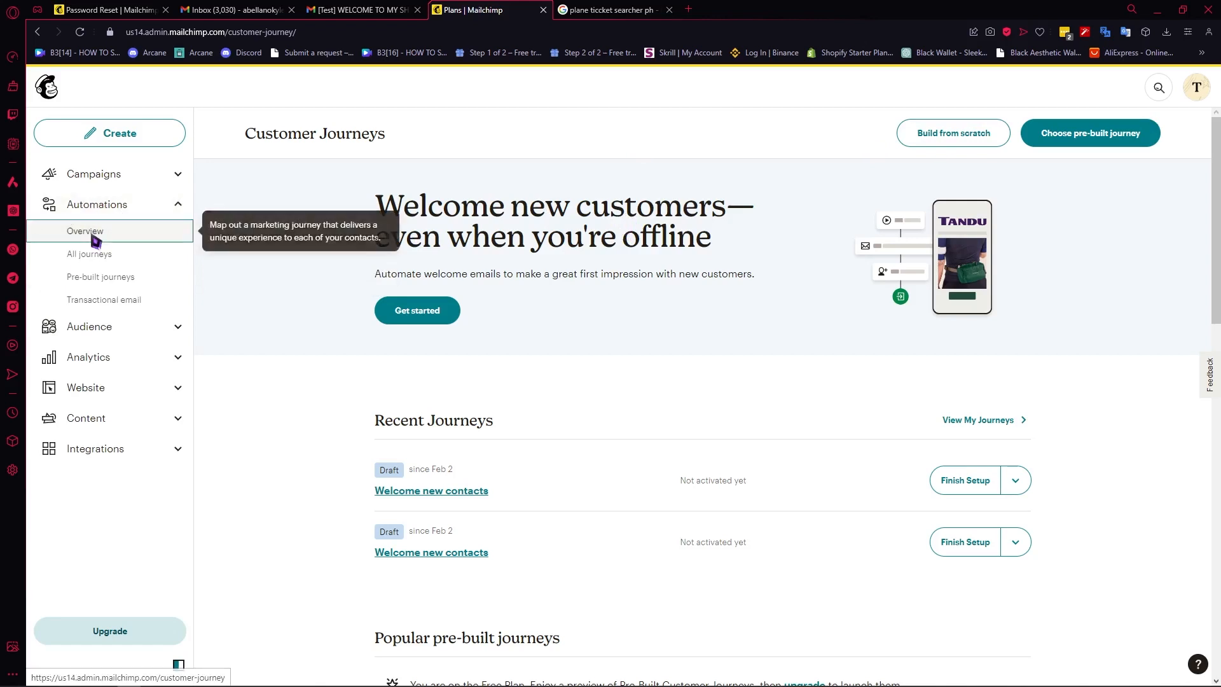
{"action": "left_click", "coordinate": [94, 237]}
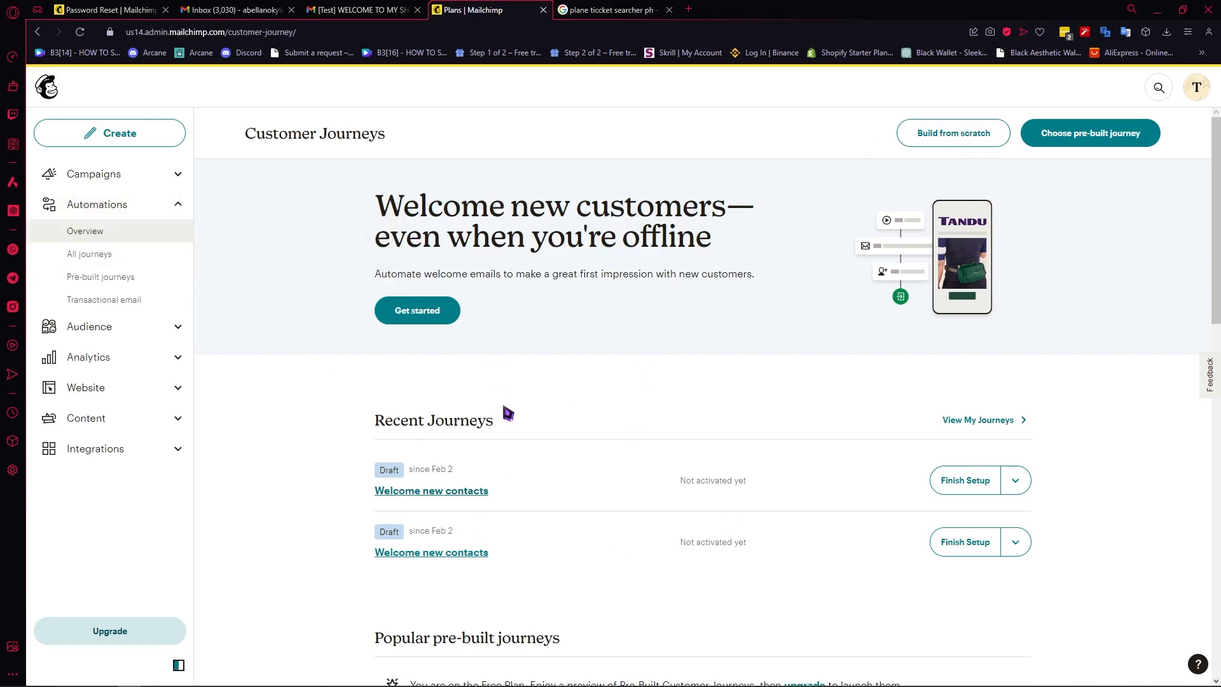
{"action": "scroll", "coordinate": [654, 502], "scroll_direction": "down", "scroll_amount": 7}
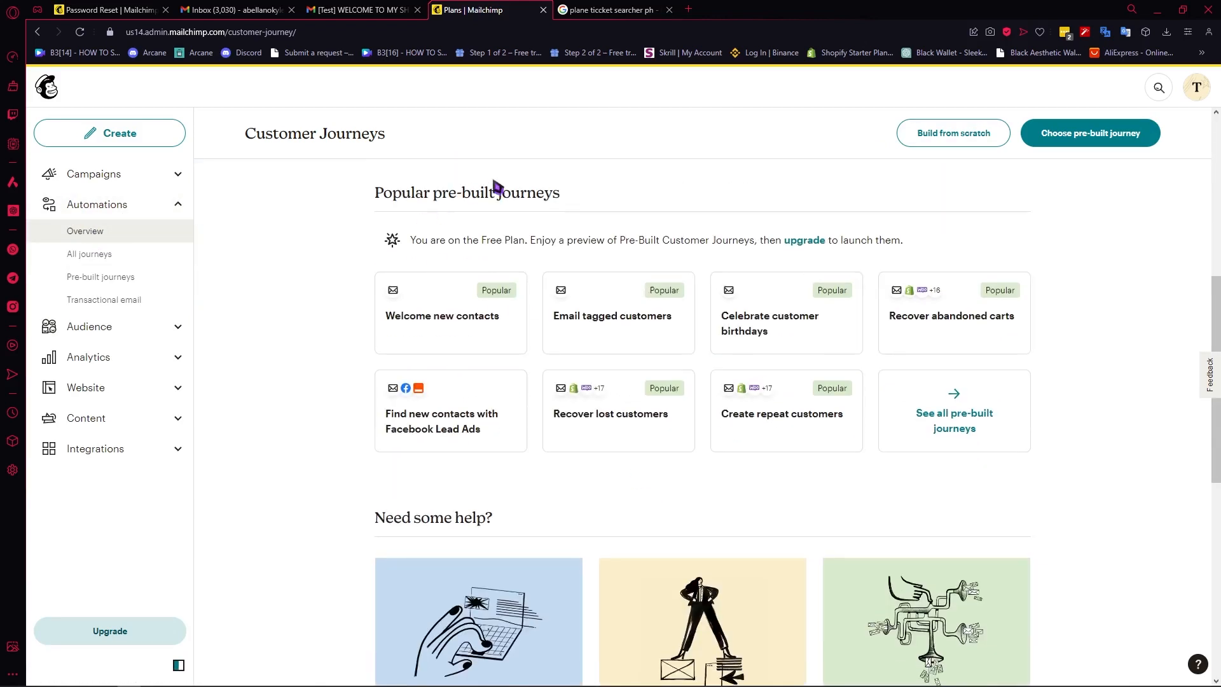
{"action": "scroll", "coordinate": [758, 362], "scroll_direction": "down", "scroll_amount": 2}
{"action": "scroll", "coordinate": [578, 281], "scroll_direction": "up", "scroll_amount": 1}
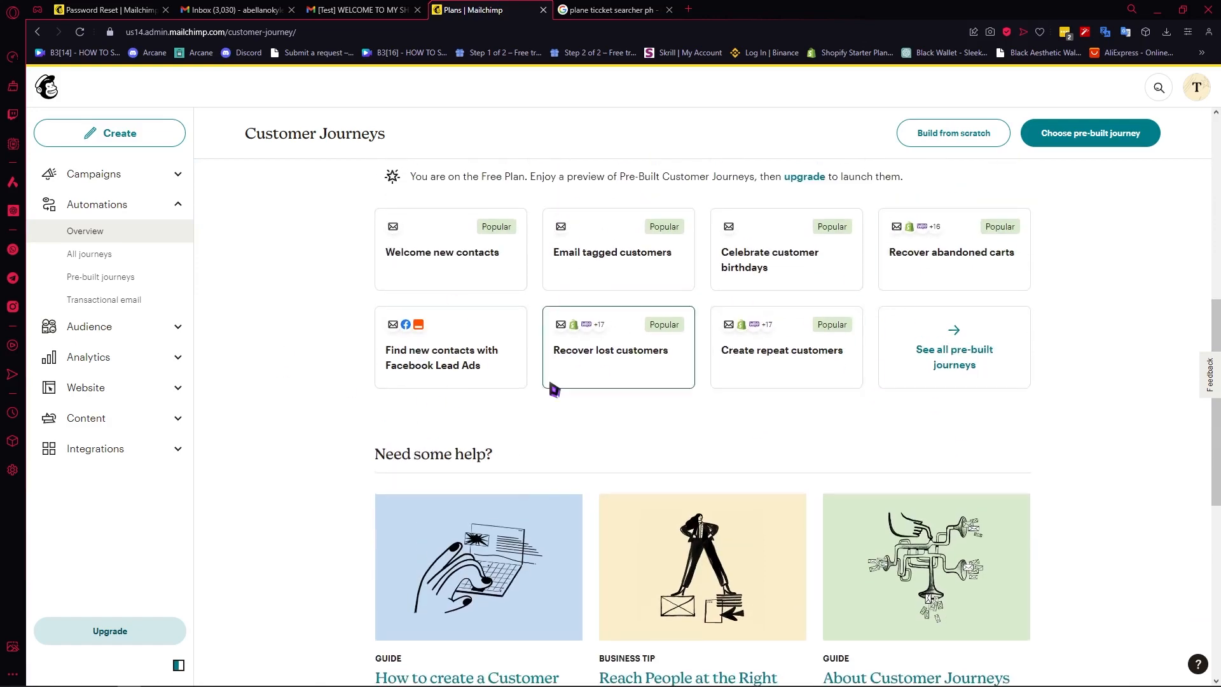
{"action": "scroll", "coordinate": [509, 376], "scroll_direction": "down", "scroll_amount": 3}
{"action": "scroll", "coordinate": [442, 450], "scroll_direction": "down", "scroll_amount": 4}
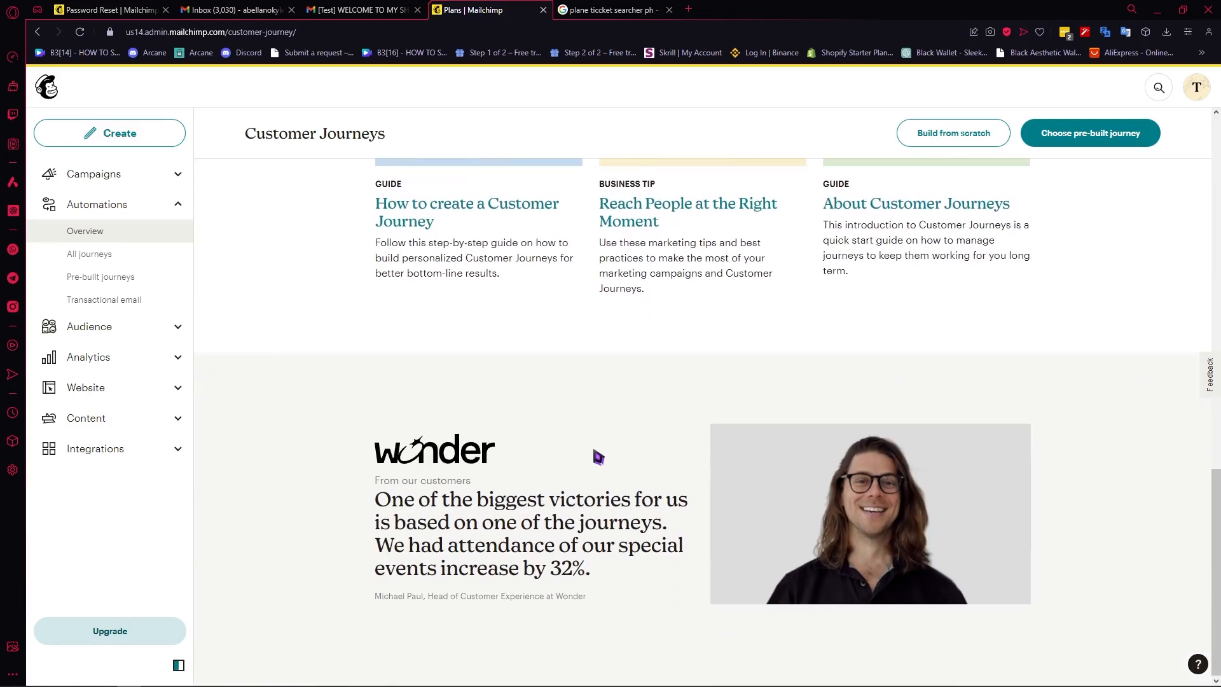
{"action": "scroll", "coordinate": [597, 457], "scroll_direction": "up", "scroll_amount": 2}
{"action": "scroll", "coordinate": [597, 457], "scroll_direction": "up", "scroll_amount": 14}
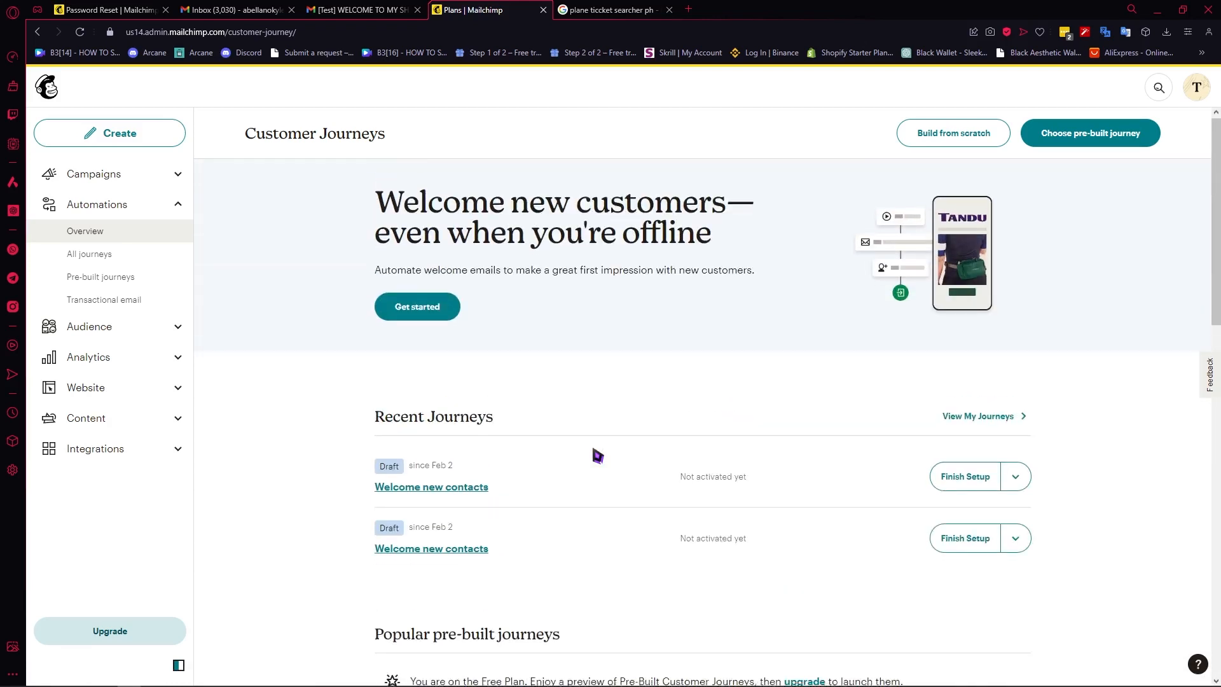
{"action": "scroll", "coordinate": [598, 455], "scroll_direction": "down", "scroll_amount": 1}
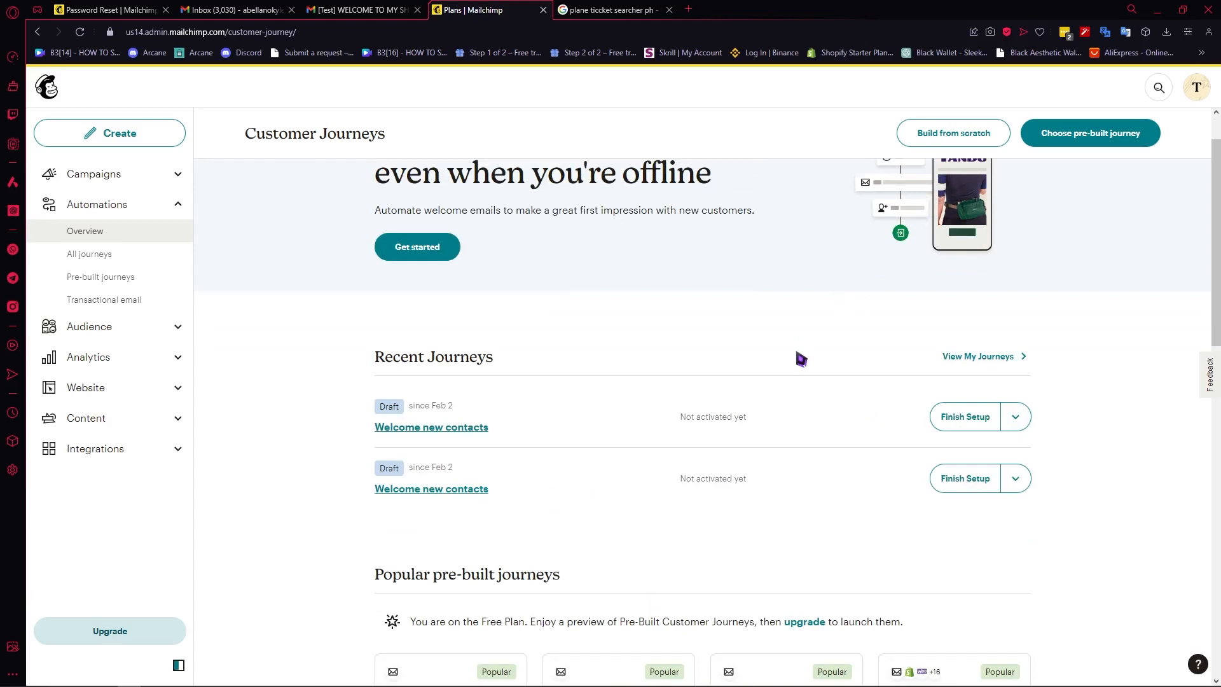
Open the Welcome new contacts pre-built journey and review its description and journey map.
{"action": "scroll", "coordinate": [723, 334], "scroll_direction": "down", "scroll_amount": 5}
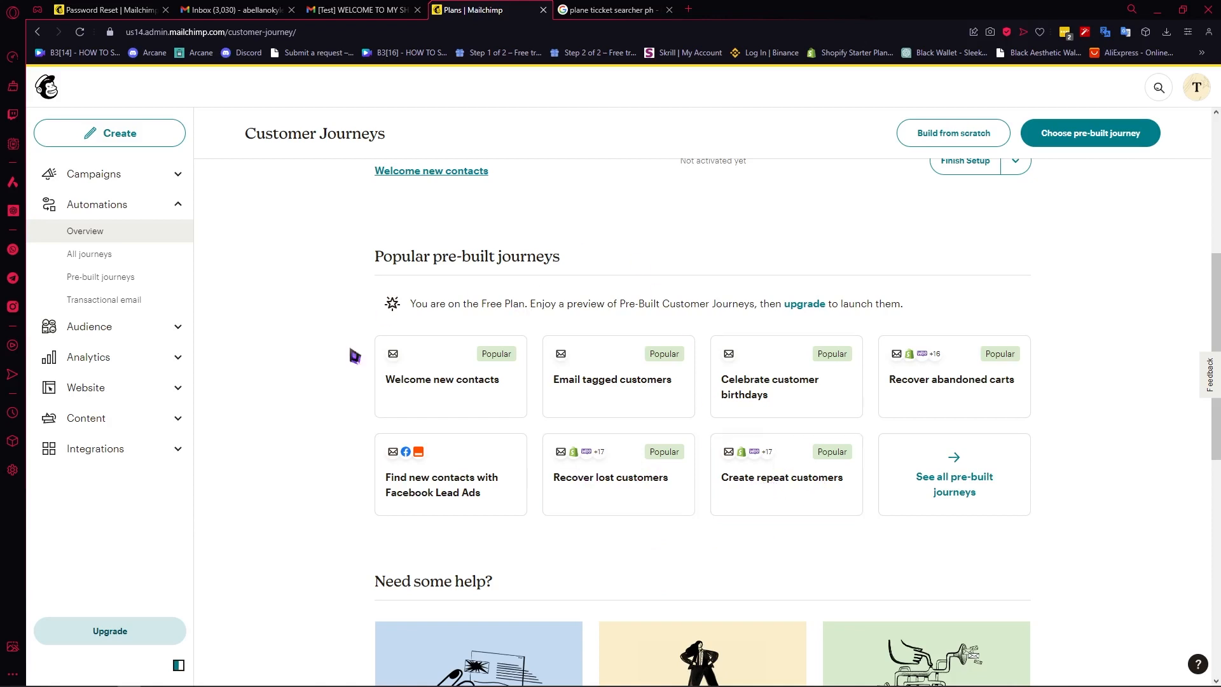
{"action": "left_click", "coordinate": [467, 391]}
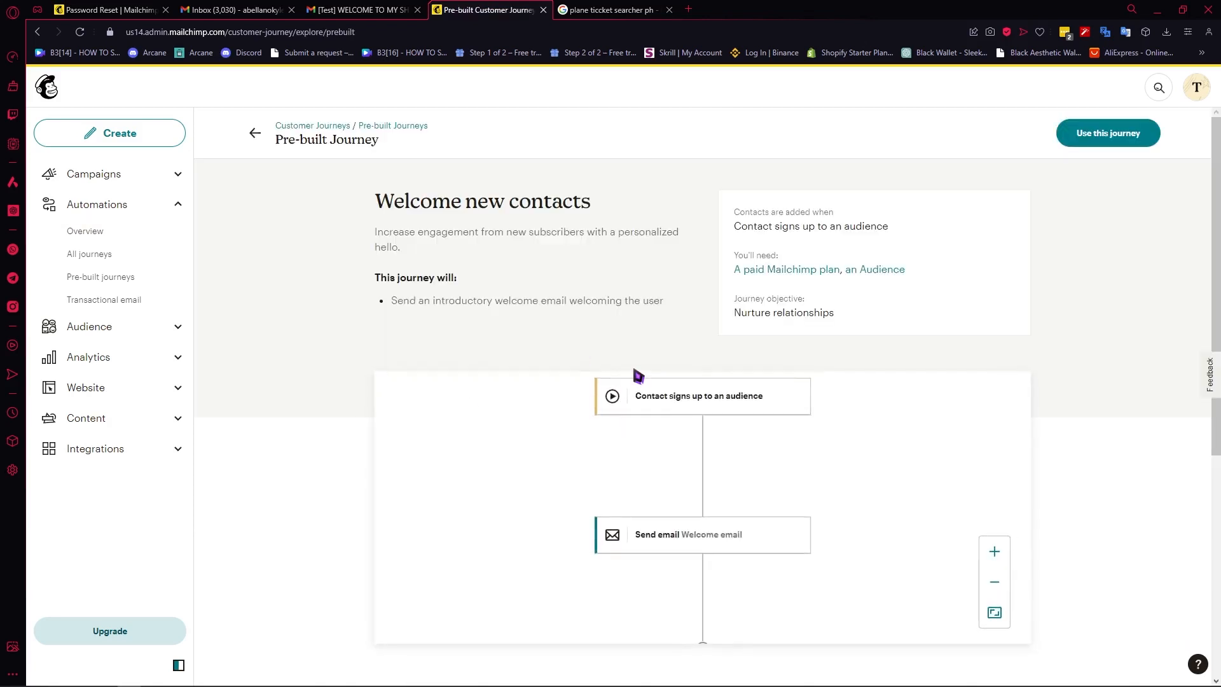
{"action": "scroll", "coordinate": [744, 465], "scroll_direction": "down", "scroll_amount": 1}
{"action": "scroll", "coordinate": [761, 460], "scroll_direction": "up", "scroll_amount": 2}
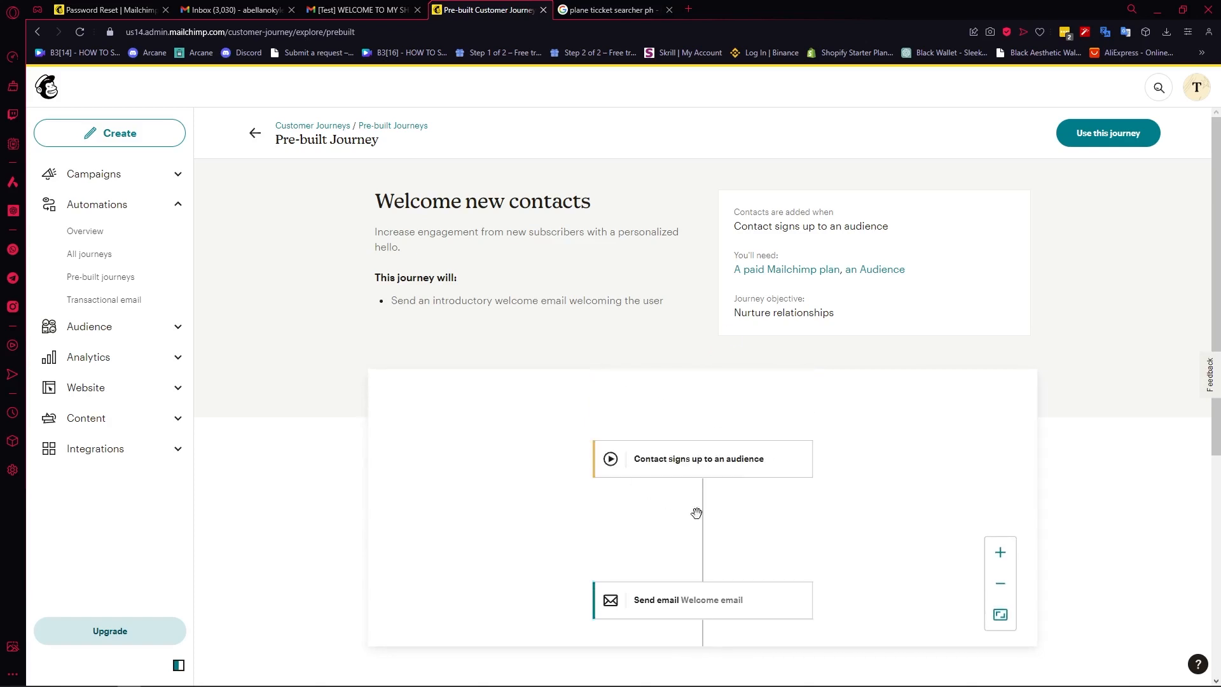
{"action": "scroll", "coordinate": [729, 482], "scroll_direction": "down", "scroll_amount": 1}
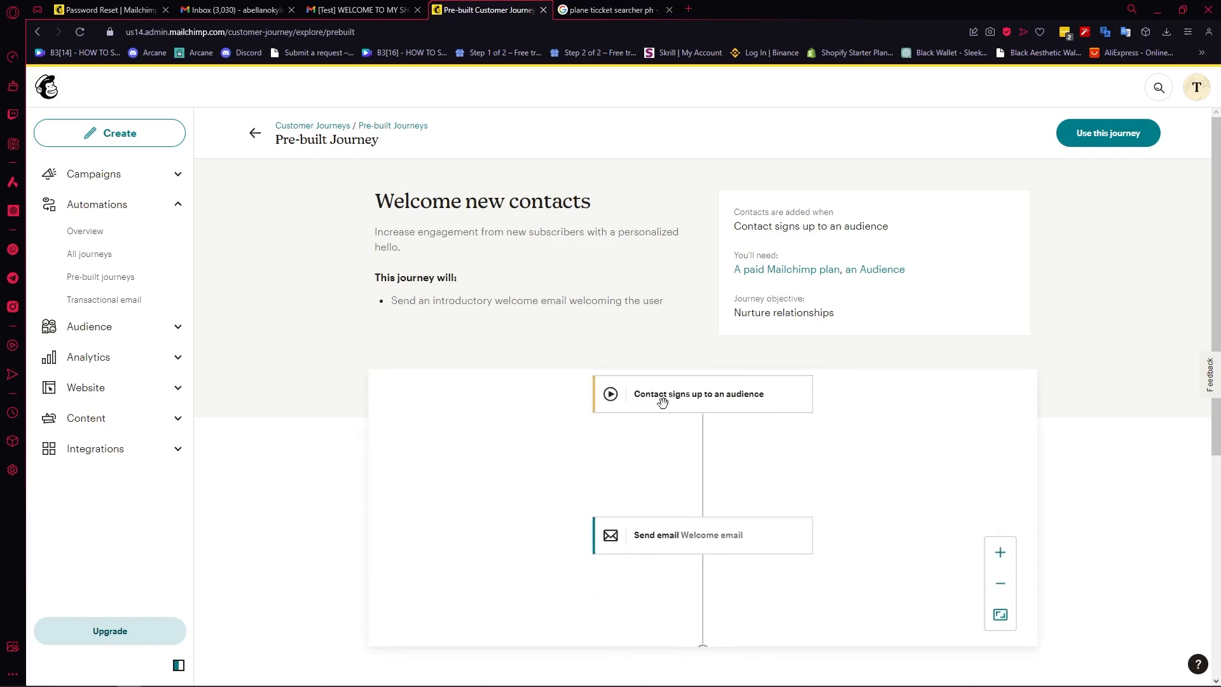
{"action": "scroll", "coordinate": [738, 465], "scroll_direction": "down", "scroll_amount": 1}
{"action": "scroll", "coordinate": [723, 513], "scroll_direction": "up", "scroll_amount": 1}
{"action": "left_click_drag", "start_coordinate": [374, 202], "coordinate": [594, 207]}
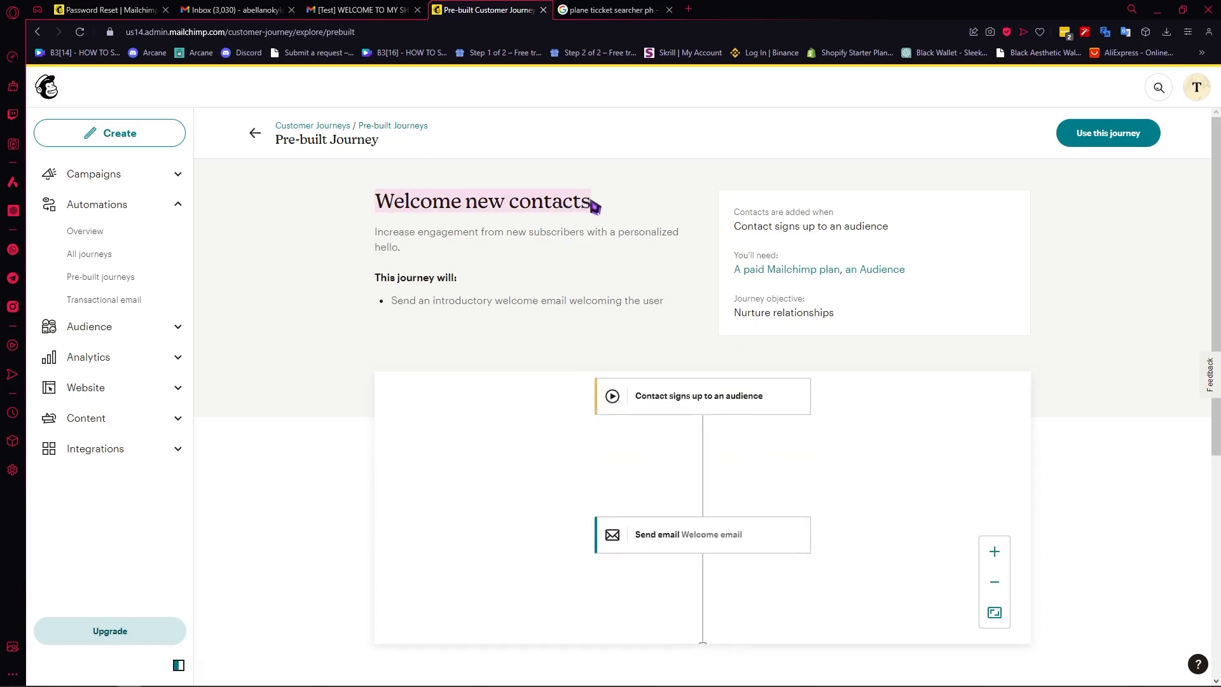
{"action": "left_click", "coordinate": [589, 267]}
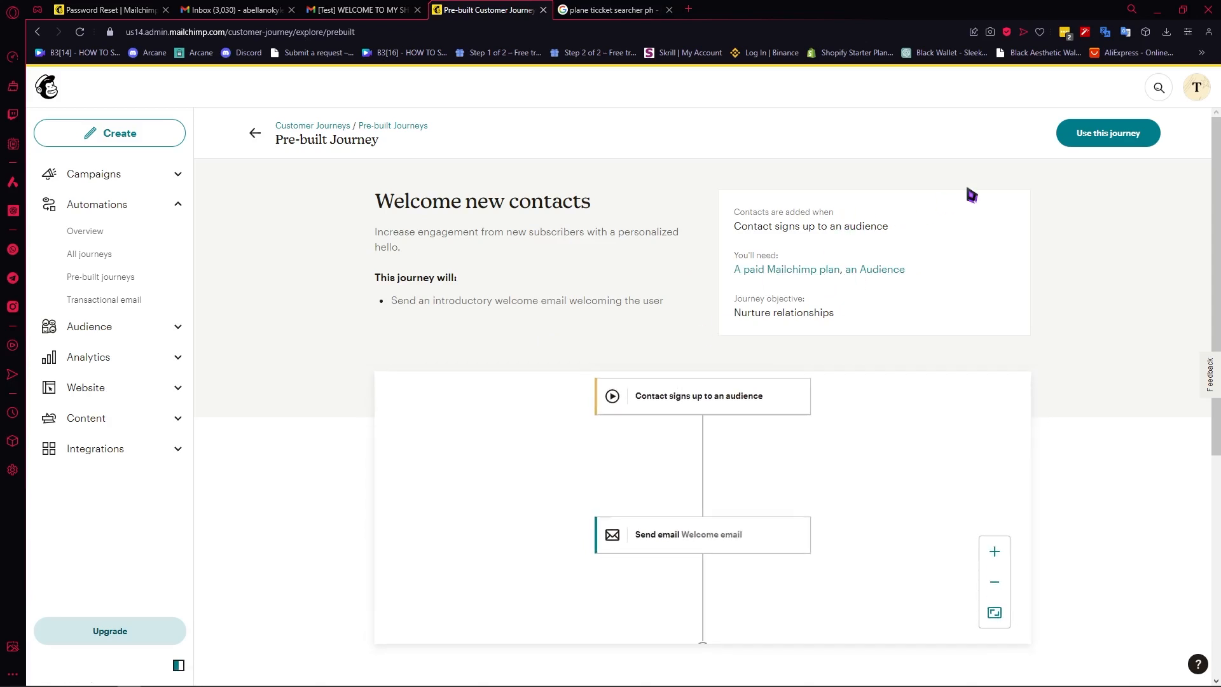
Create a customer journey from the Welcome new contacts pre-built journey and open it in the journey builder.
{"action": "left_click", "coordinate": [1087, 146]}
{"action": "left_click", "coordinate": [864, 445]}
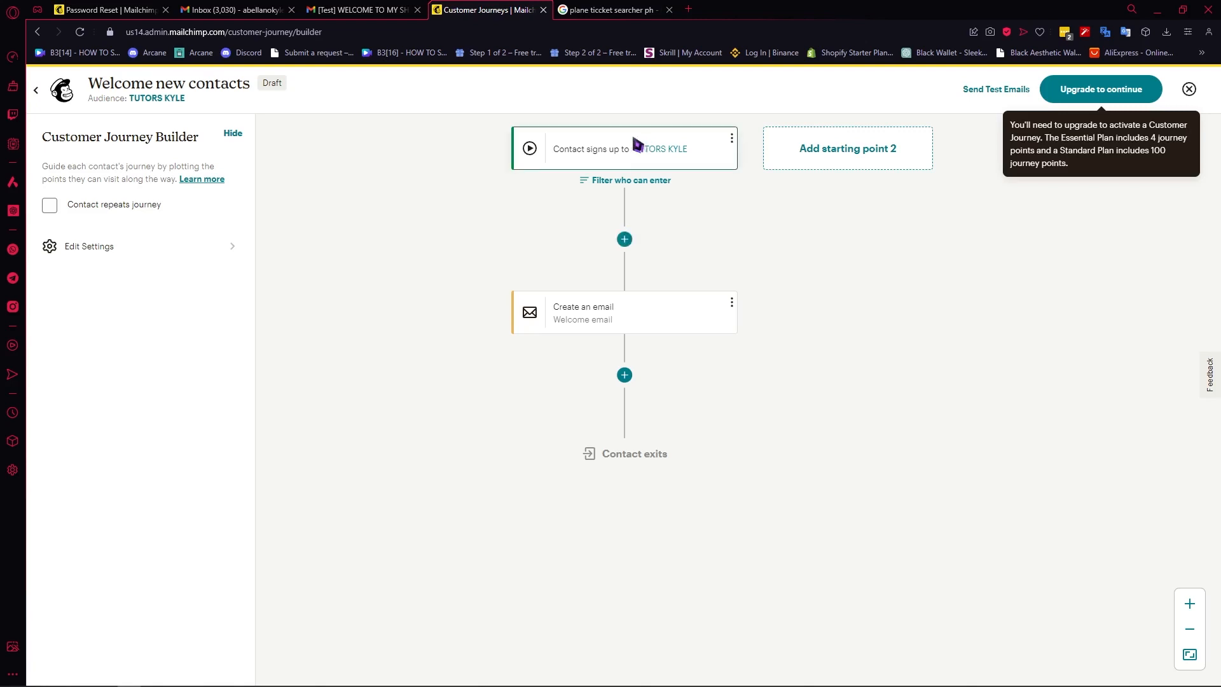
{"action": "scroll", "coordinate": [861, 254], "scroll_direction": "up", "scroll_amount": 2}
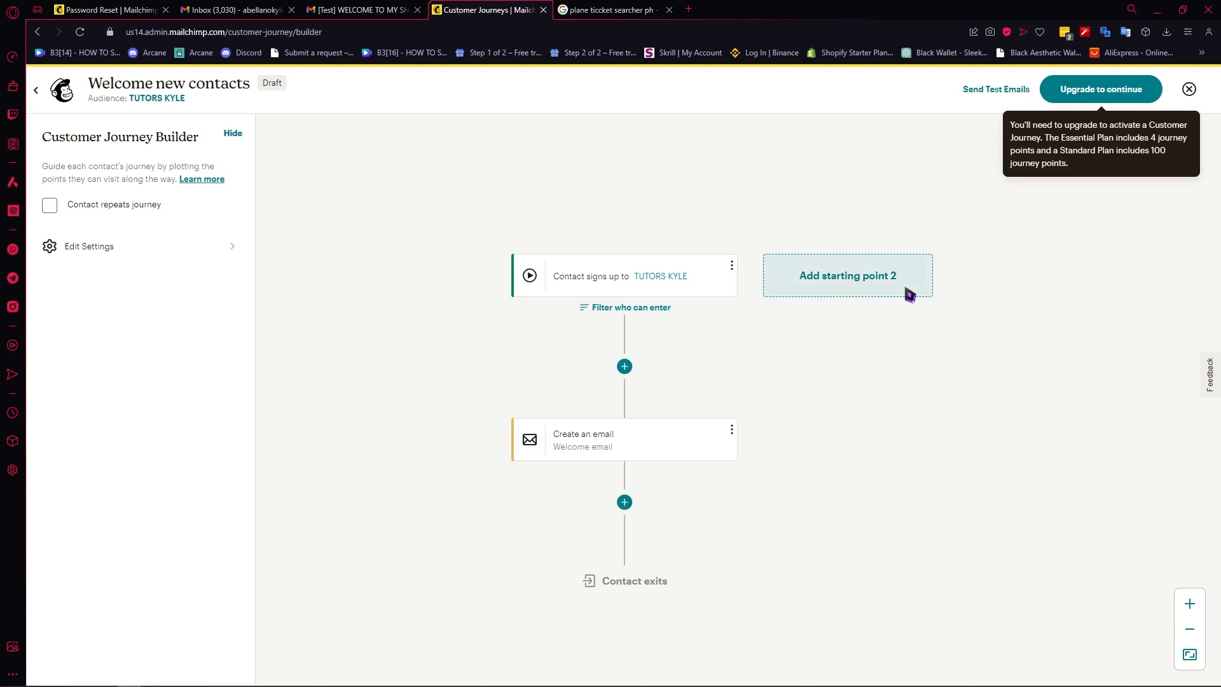
{"action": "left_click", "coordinate": [866, 283]}
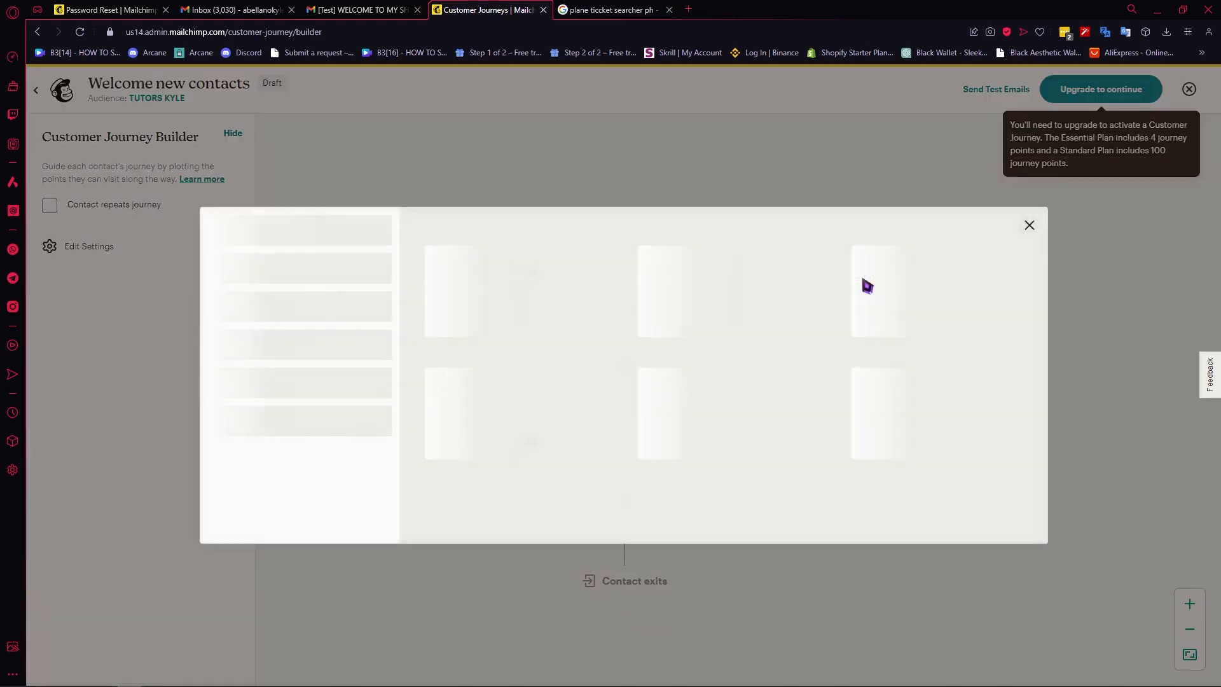
{"action": "left_click", "coordinate": [1030, 225]}
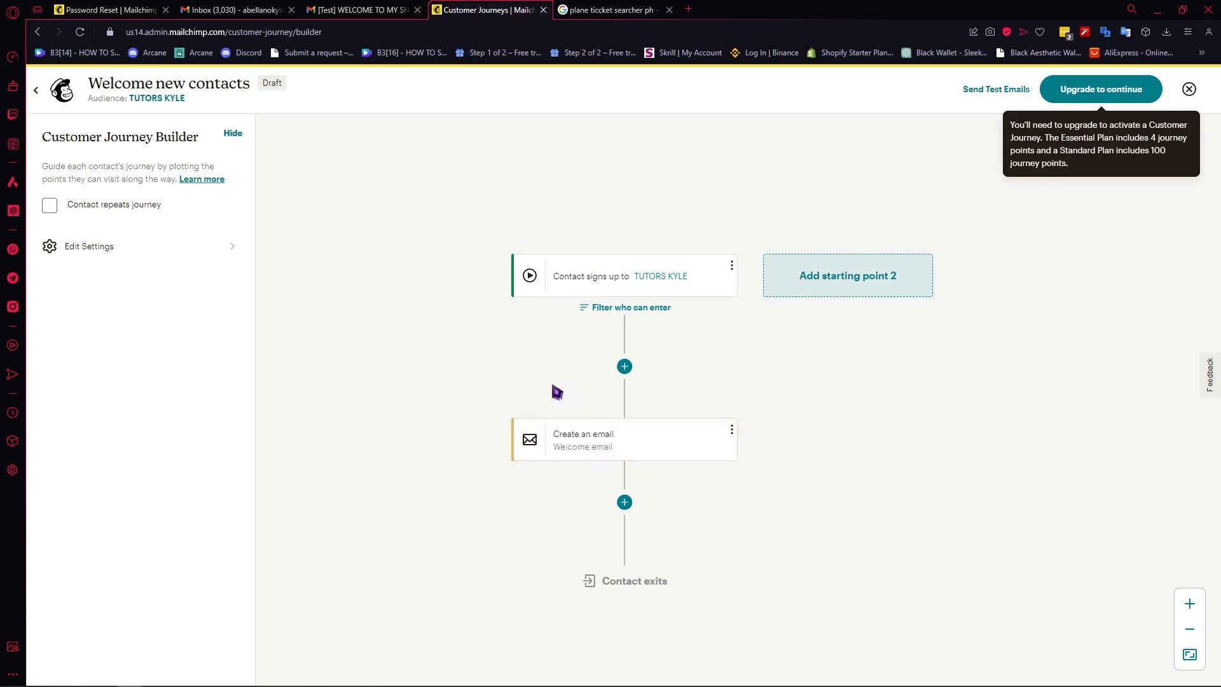
Change the journey's existing starting point to the Manual add contact activity and save it.
{"action": "left_click", "coordinate": [558, 276]}
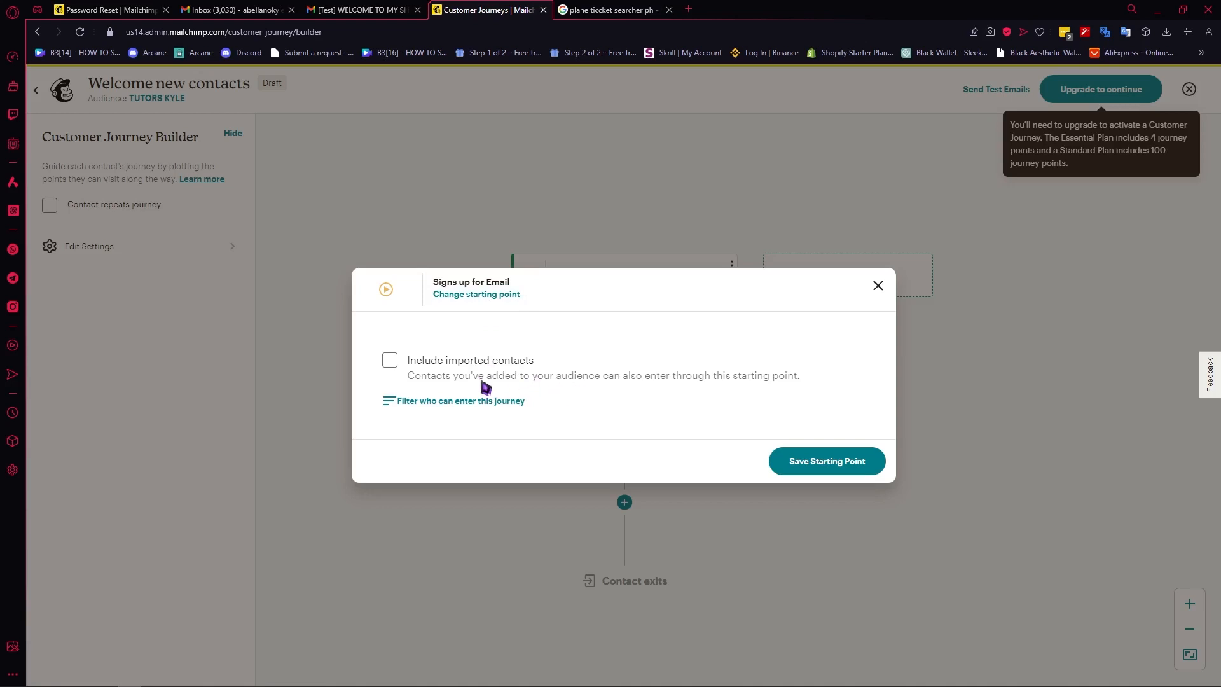
{"action": "left_click", "coordinate": [474, 296]}
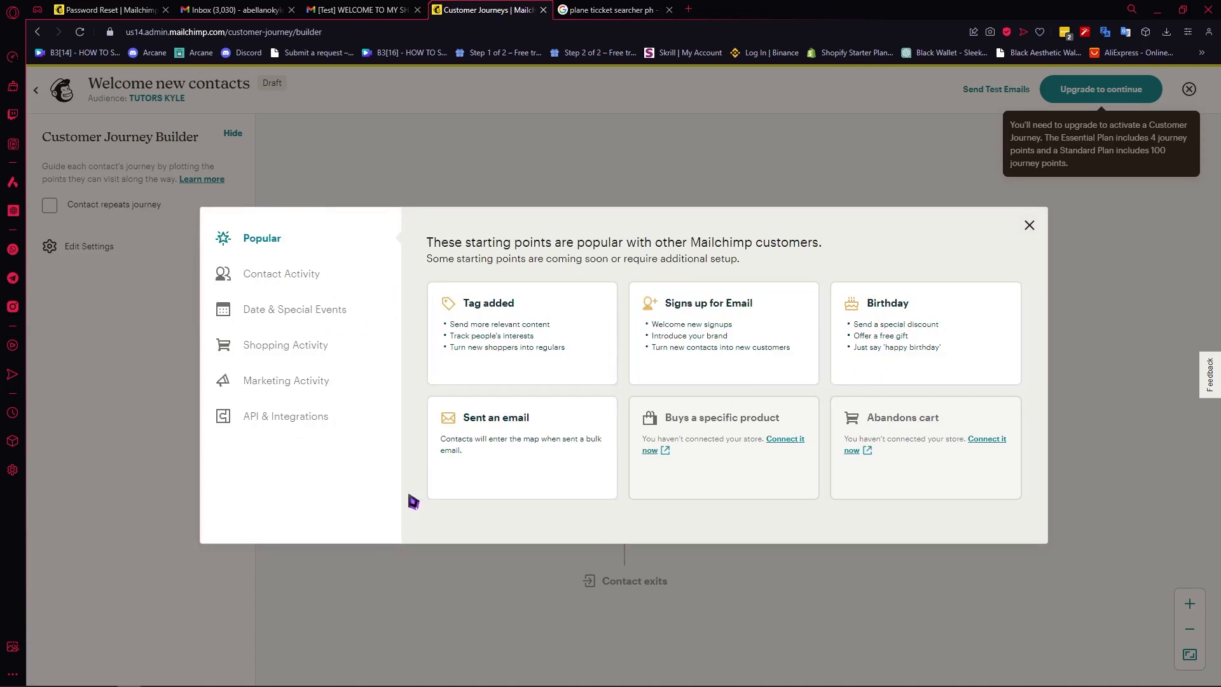
{"action": "left_click", "coordinate": [260, 280]}
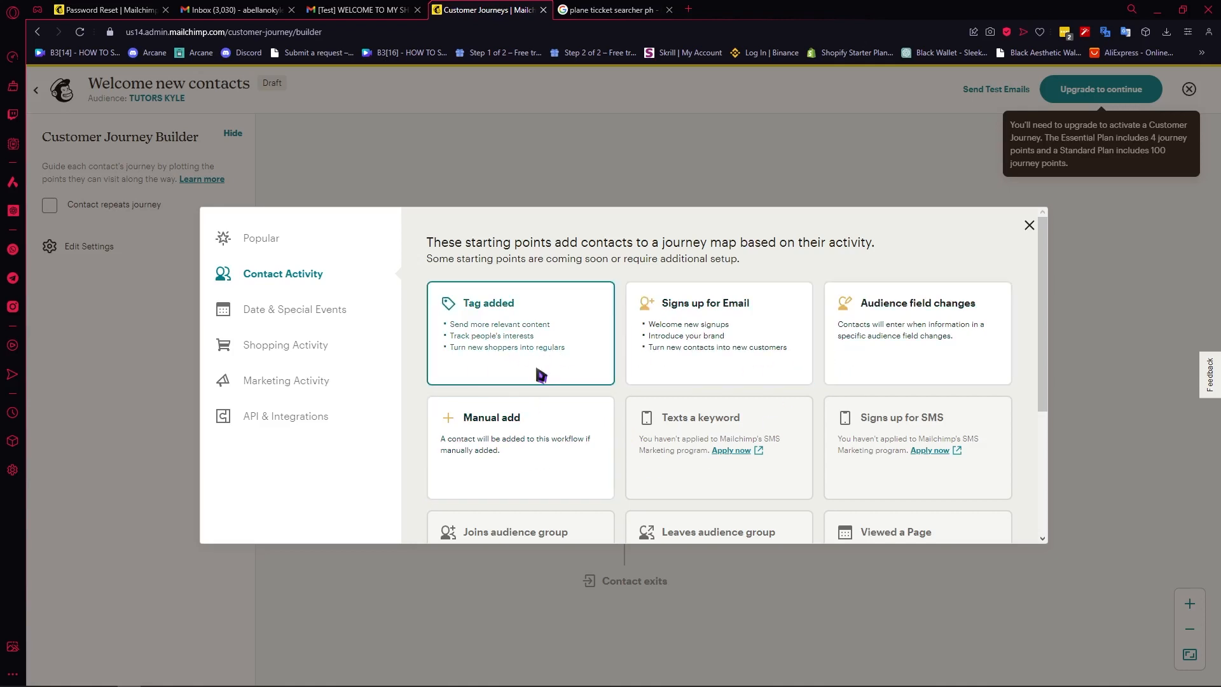
{"action": "left_click", "coordinate": [326, 312]}
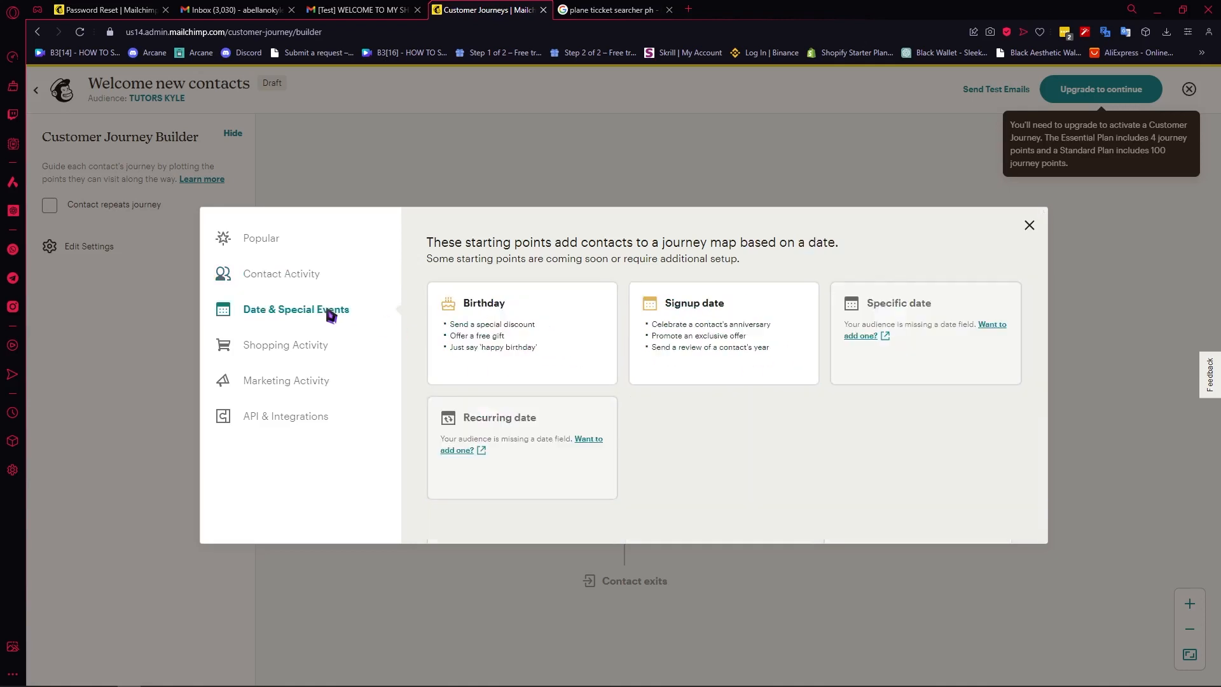
{"action": "left_click", "coordinate": [313, 354]}
{"action": "left_click", "coordinate": [312, 374]}
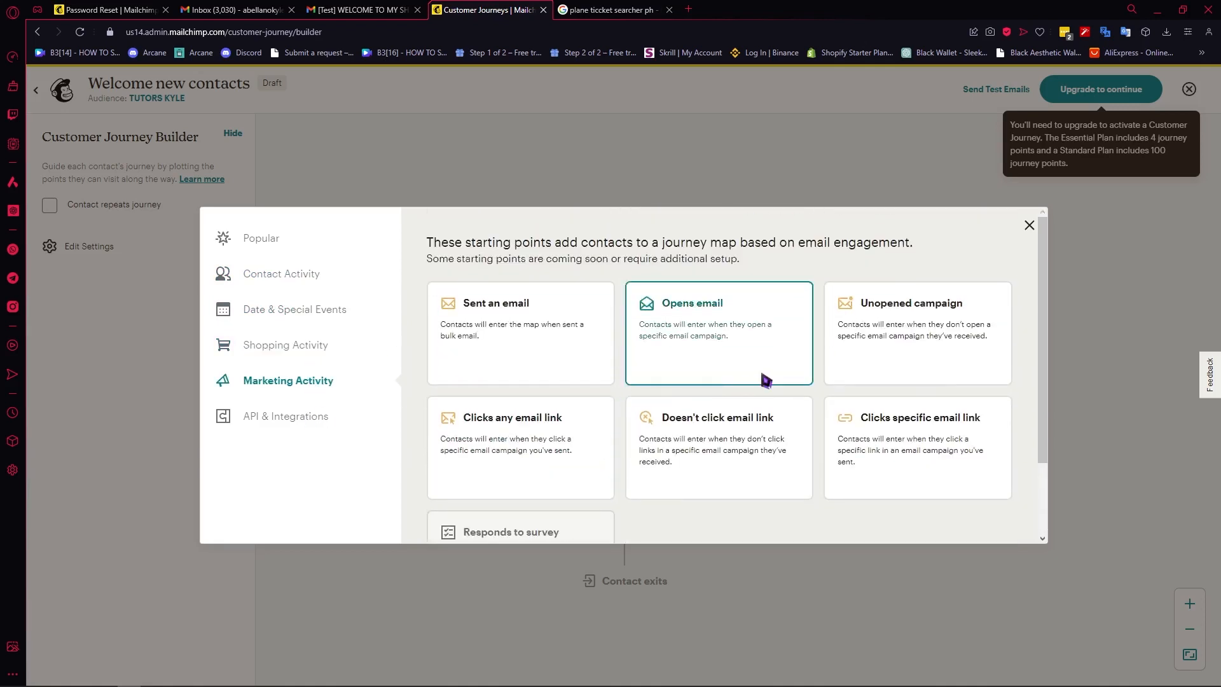
{"action": "left_click", "coordinate": [312, 310]}
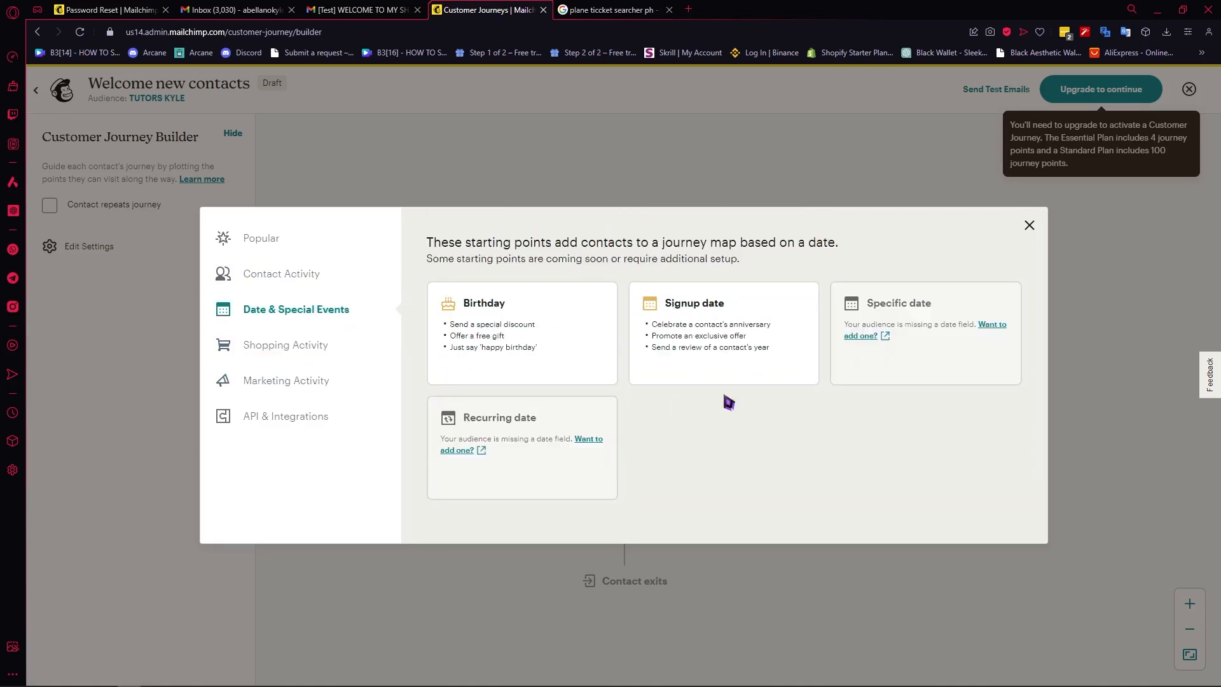
{"action": "left_click", "coordinate": [299, 275]}
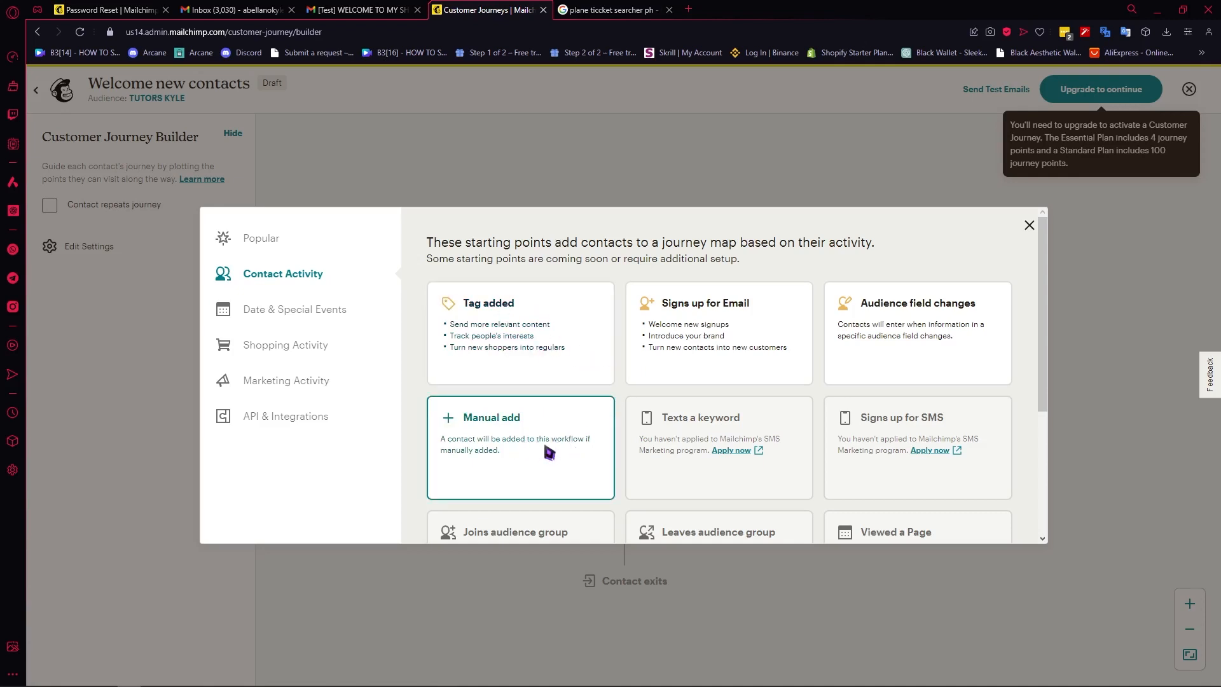
{"action": "left_click", "coordinate": [514, 447]}
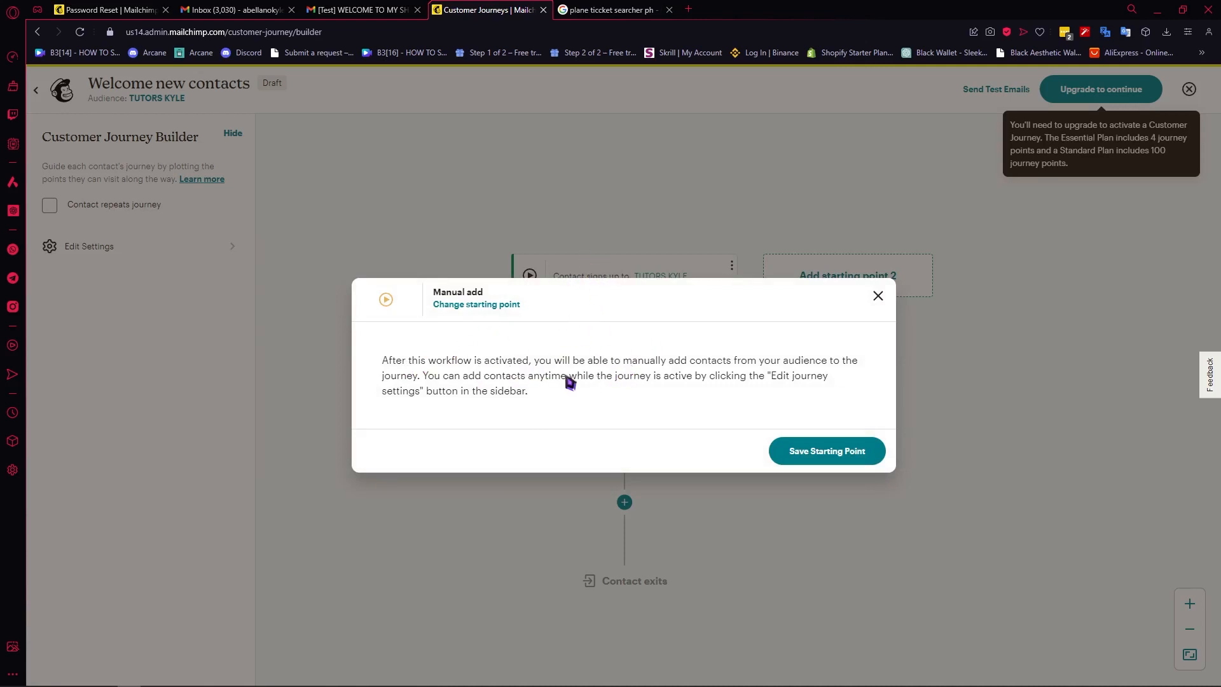
{"action": "left_click", "coordinate": [830, 453]}
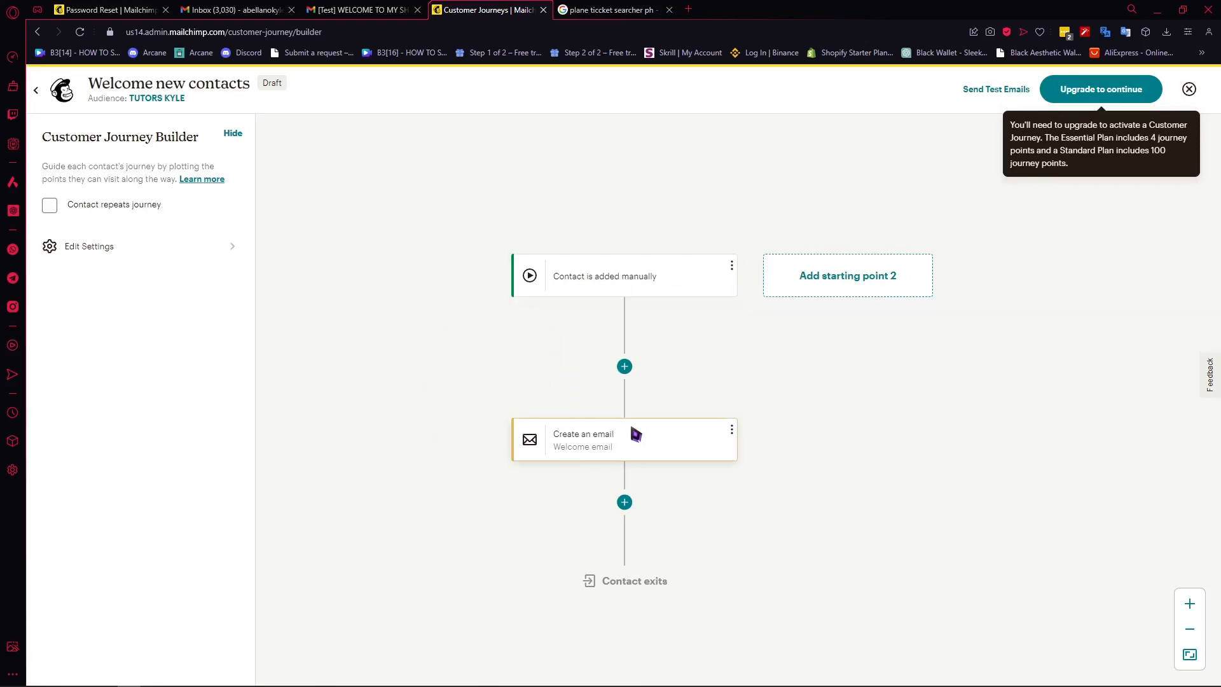
Open the template selection for the journey's welcome email and review the saved, recently sent, draft and code-your-own options.
{"action": "left_click", "coordinate": [592, 447]}
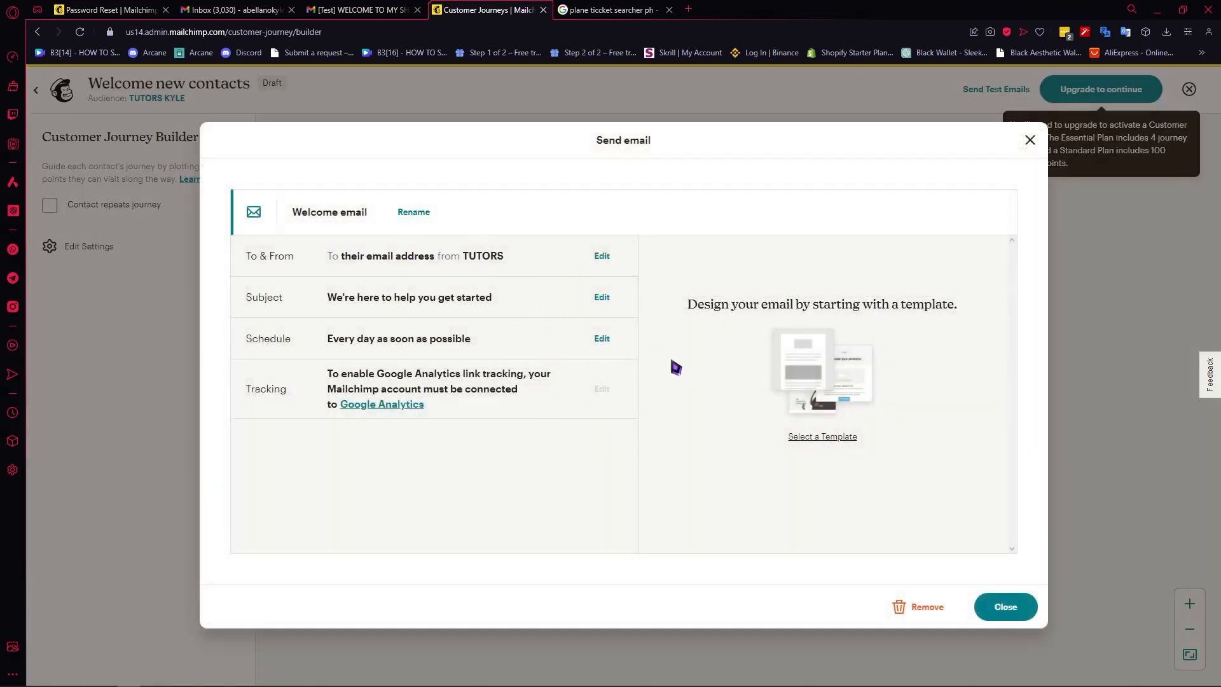
{"action": "left_click", "coordinate": [821, 439]}
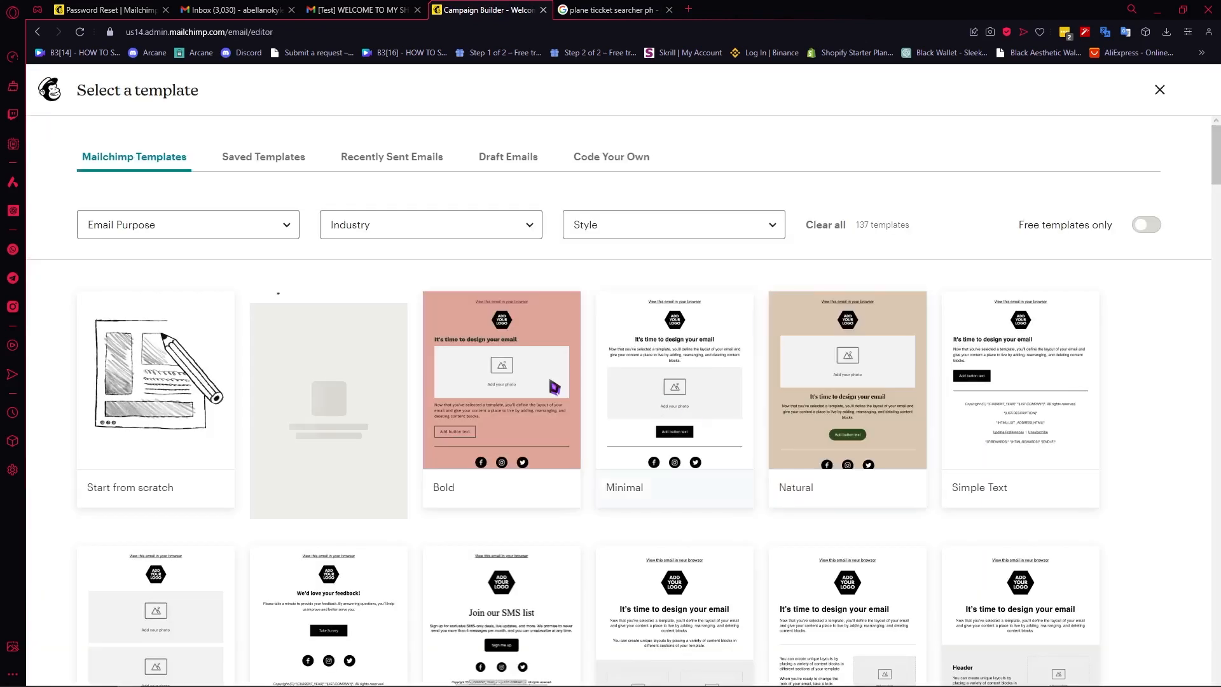
{"action": "left_click", "coordinate": [278, 158]}
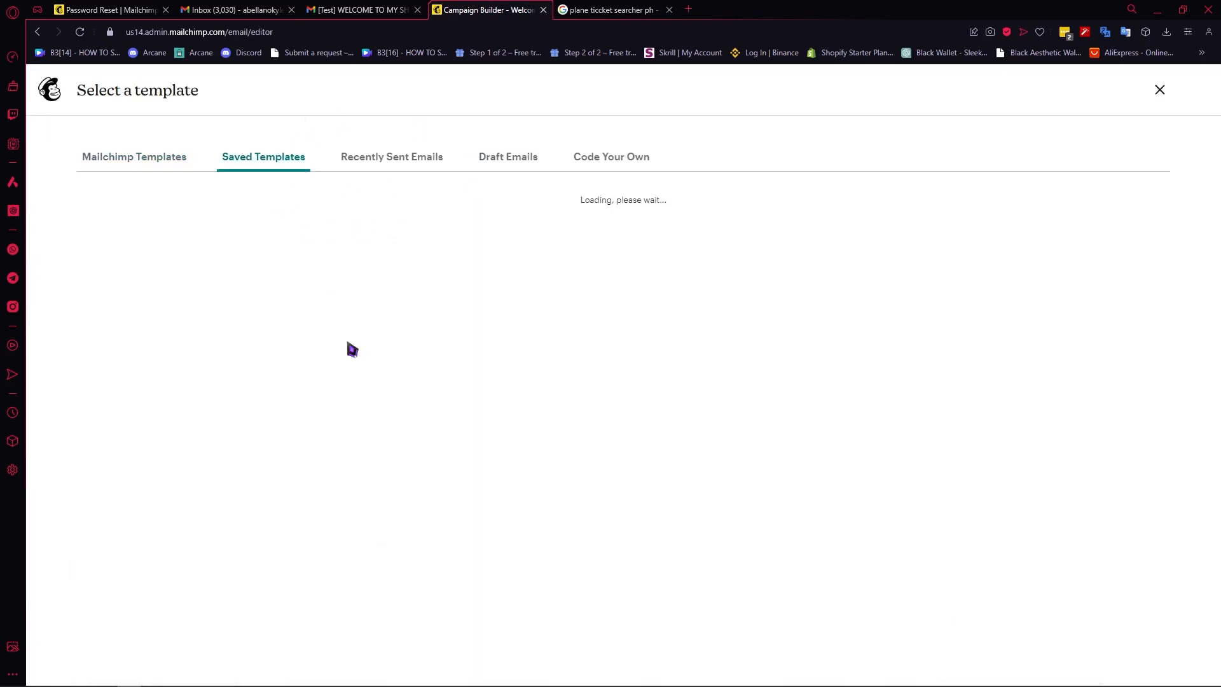
{"action": "mouse_move", "coordinate": [331, 294]}
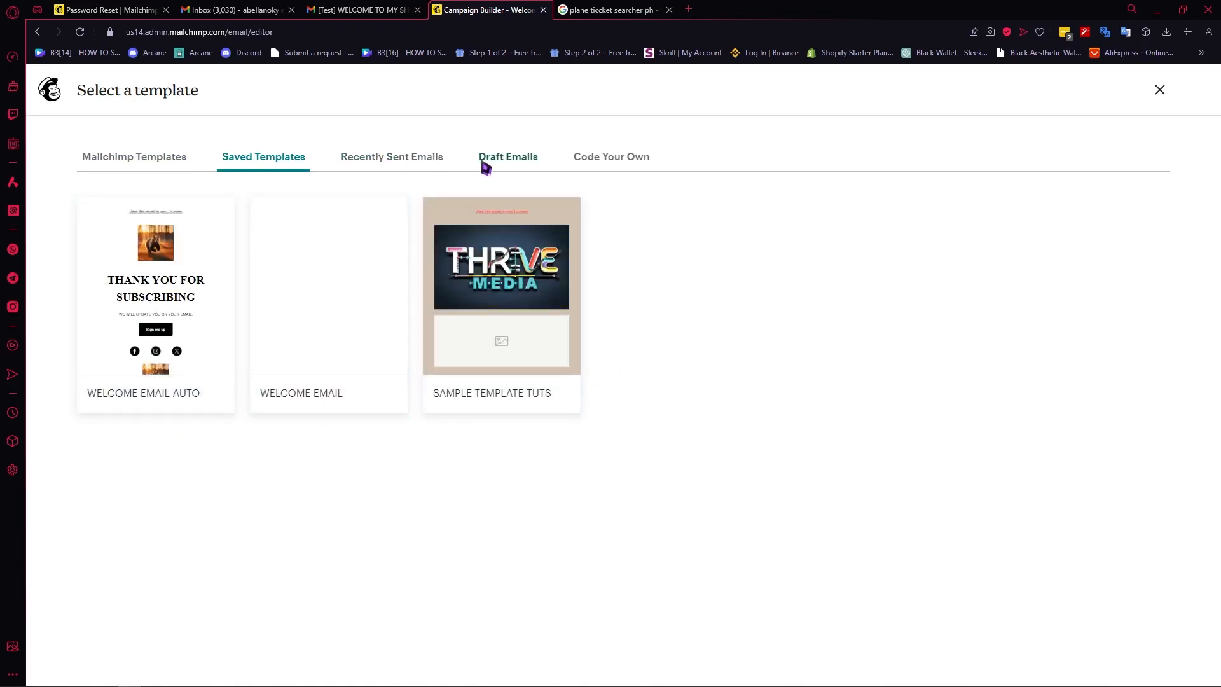
{"action": "left_click", "coordinate": [399, 164]}
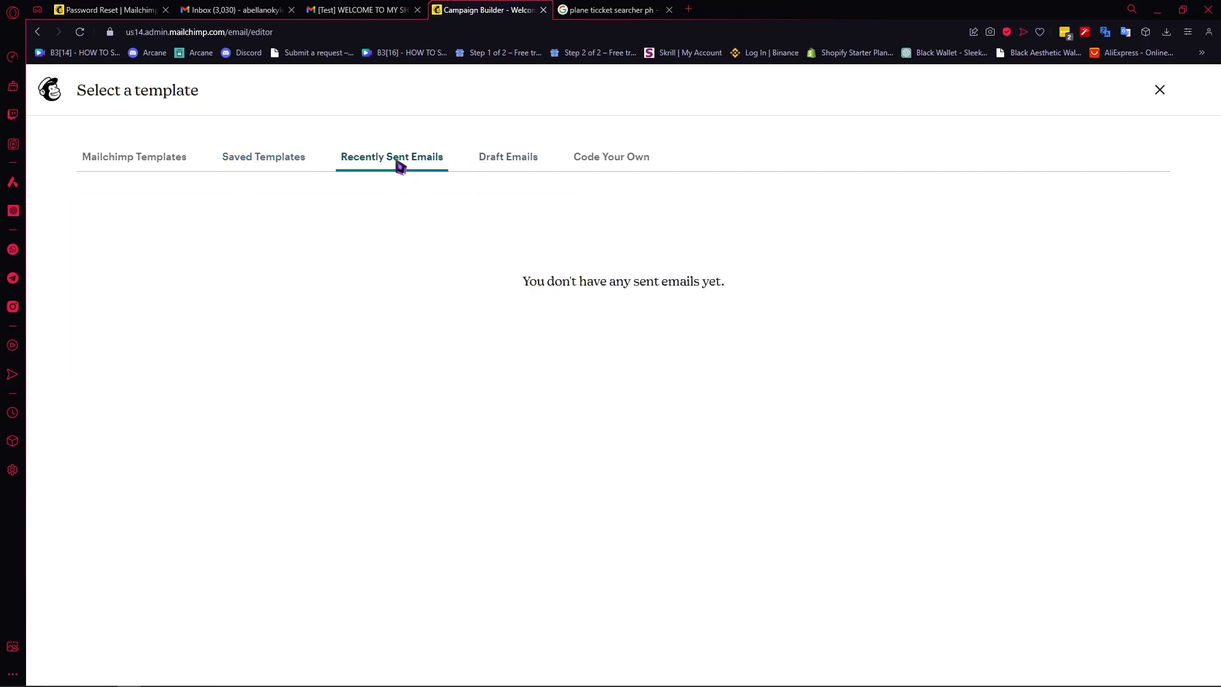
{"action": "left_click", "coordinate": [521, 157]}
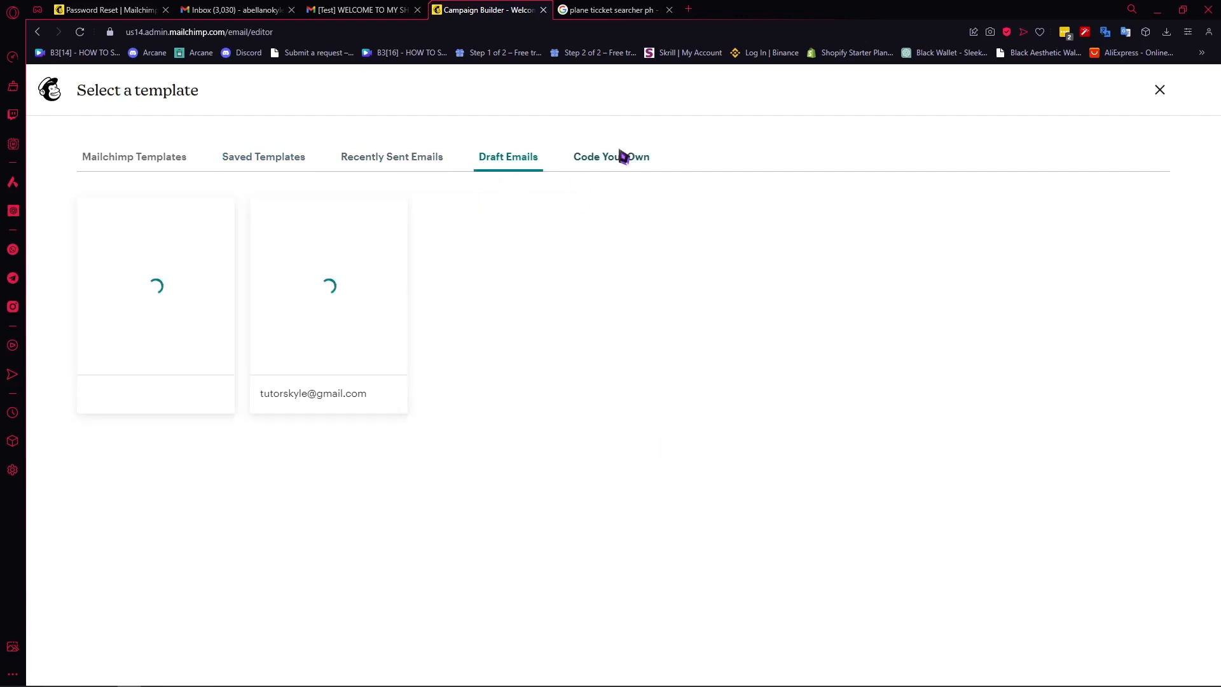
{"action": "left_click", "coordinate": [620, 157]}
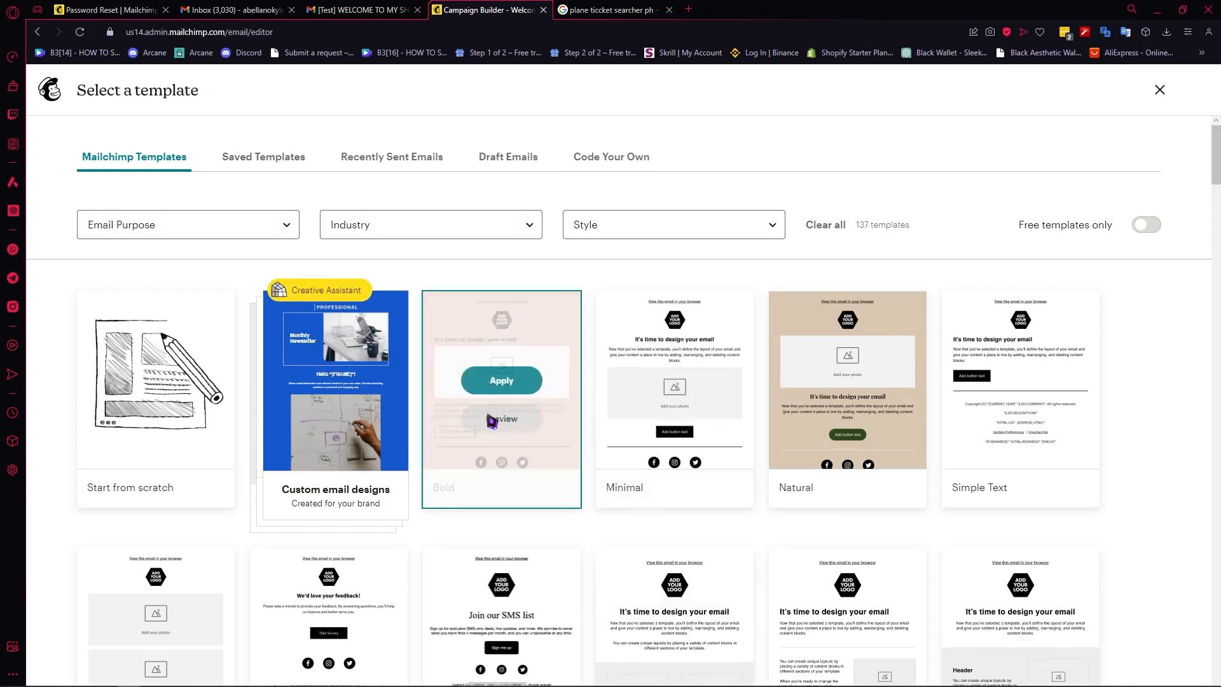
Apply the saved WELCOME EMAIL AUTO template to the welcome email and save it back to the journey.
{"action": "scroll", "coordinate": [738, 422], "scroll_direction": "down", "scroll_amount": 2}
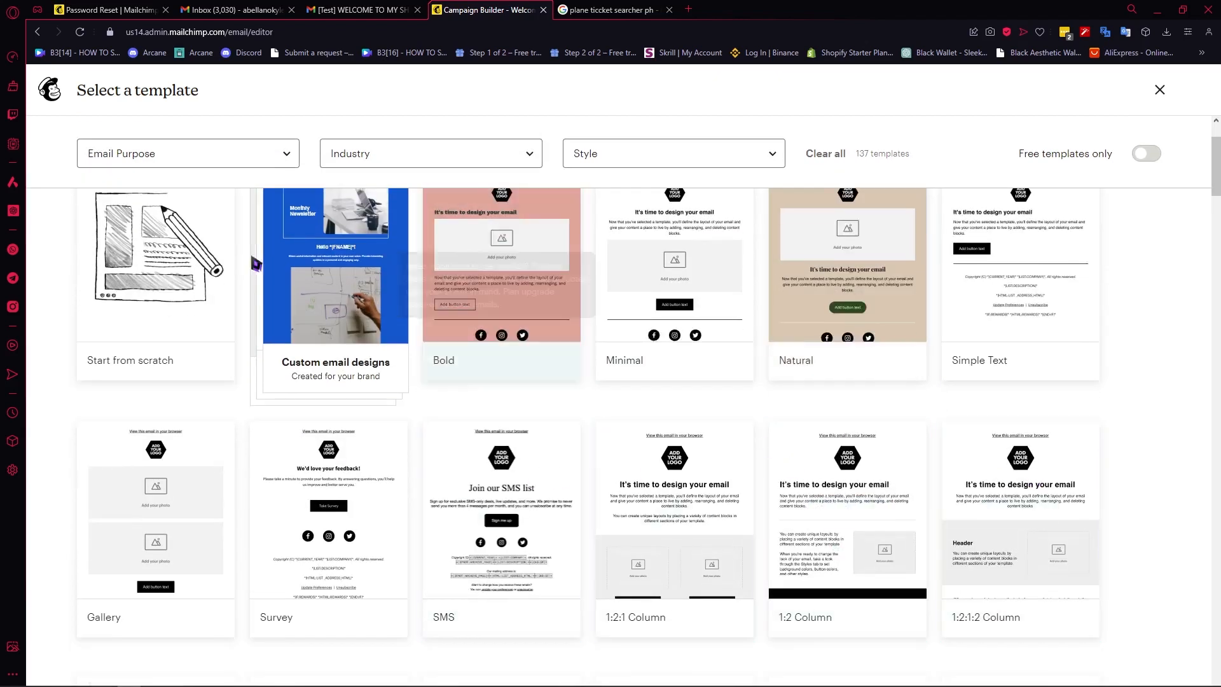
{"action": "scroll", "coordinate": [273, 347], "scroll_direction": "up", "scroll_amount": 2}
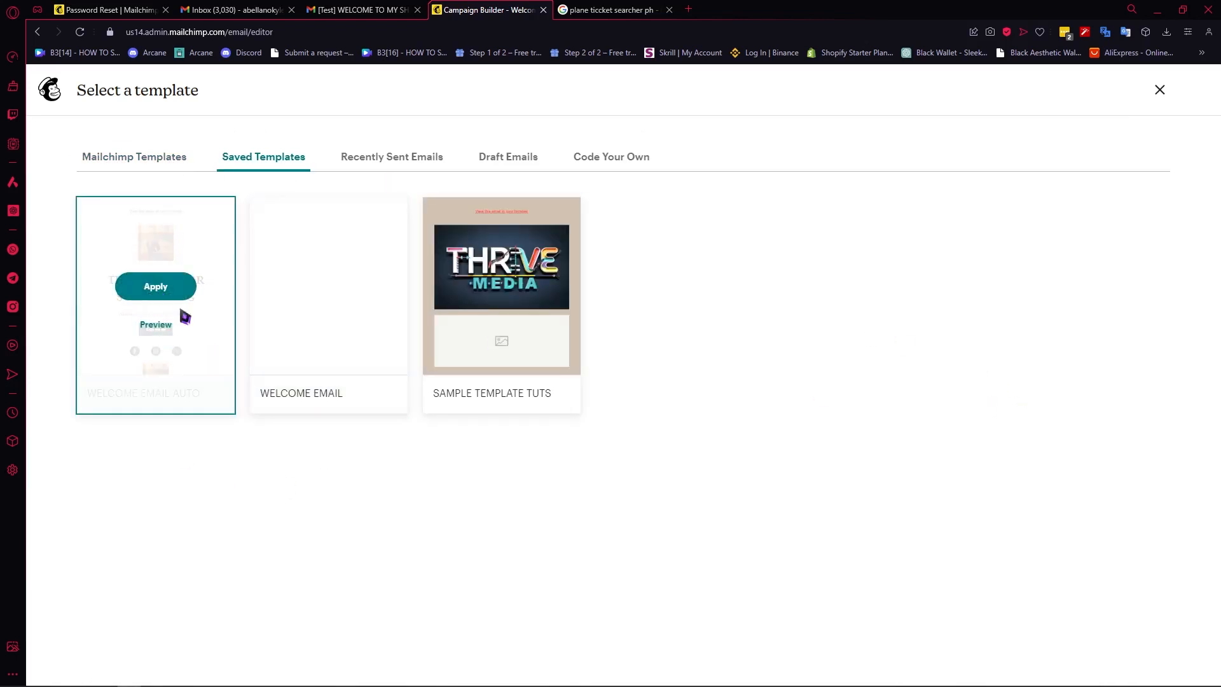
{"action": "left_click", "coordinate": [160, 290]}
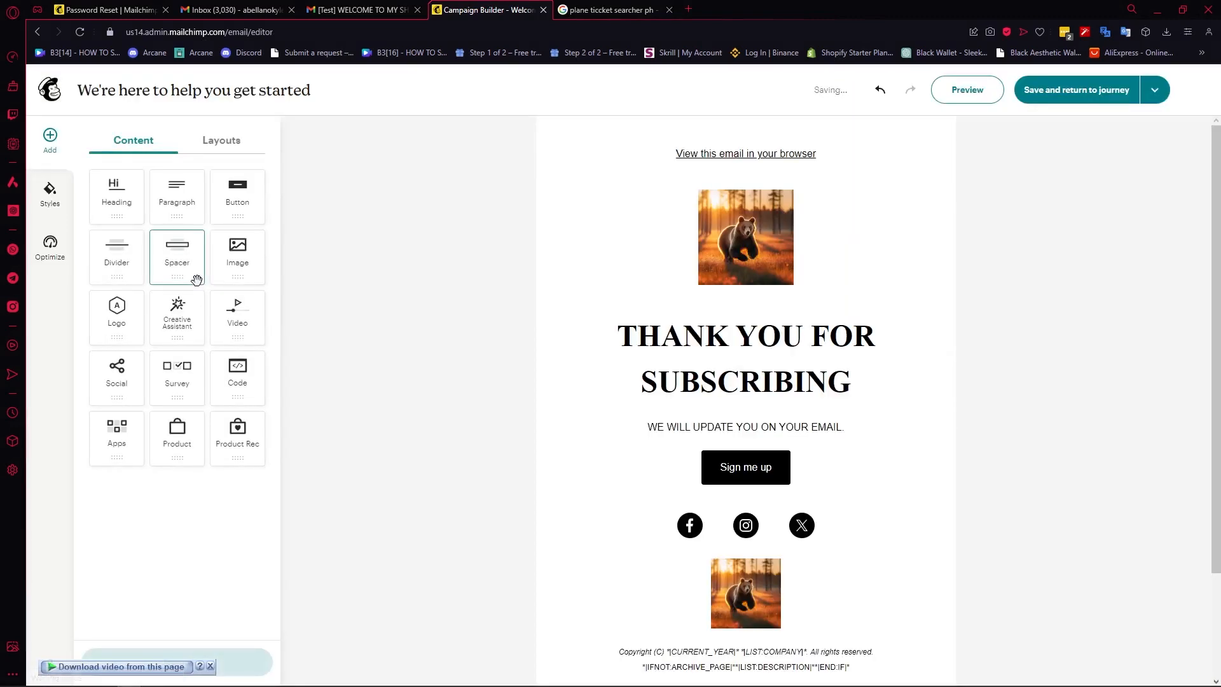
{"action": "left_click", "coordinate": [1074, 96]}
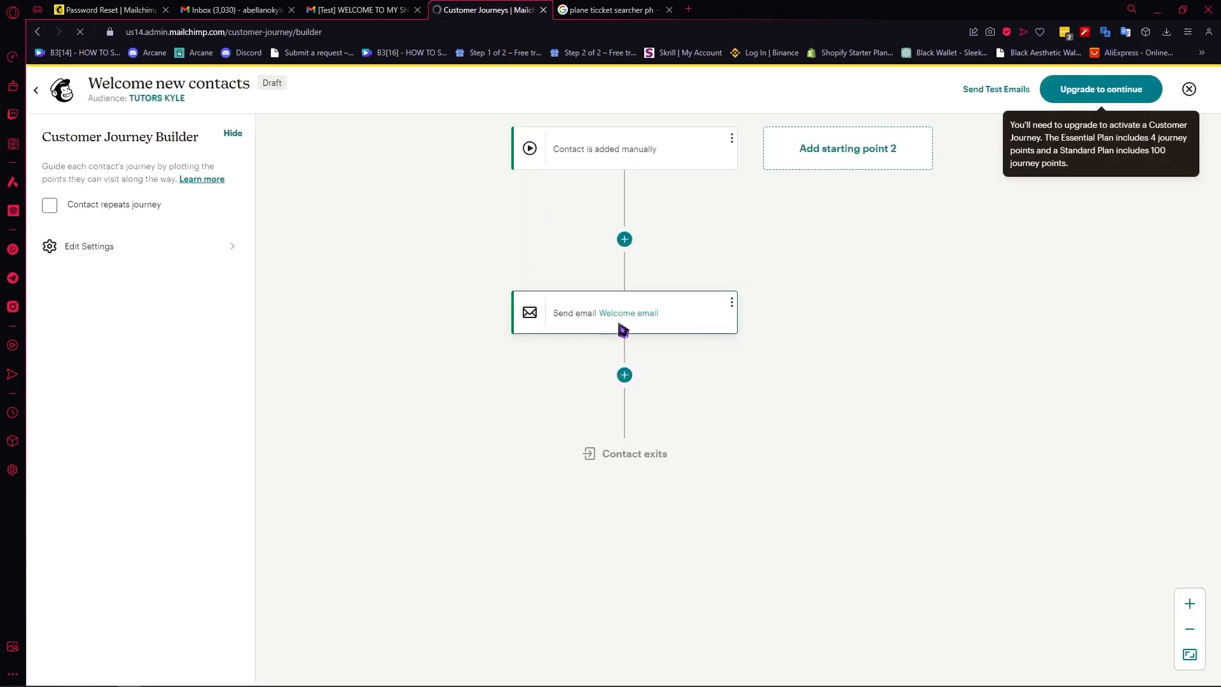
Review the welcome email's recipient and sender details and save them.
{"action": "left_click", "coordinate": [671, 316]}
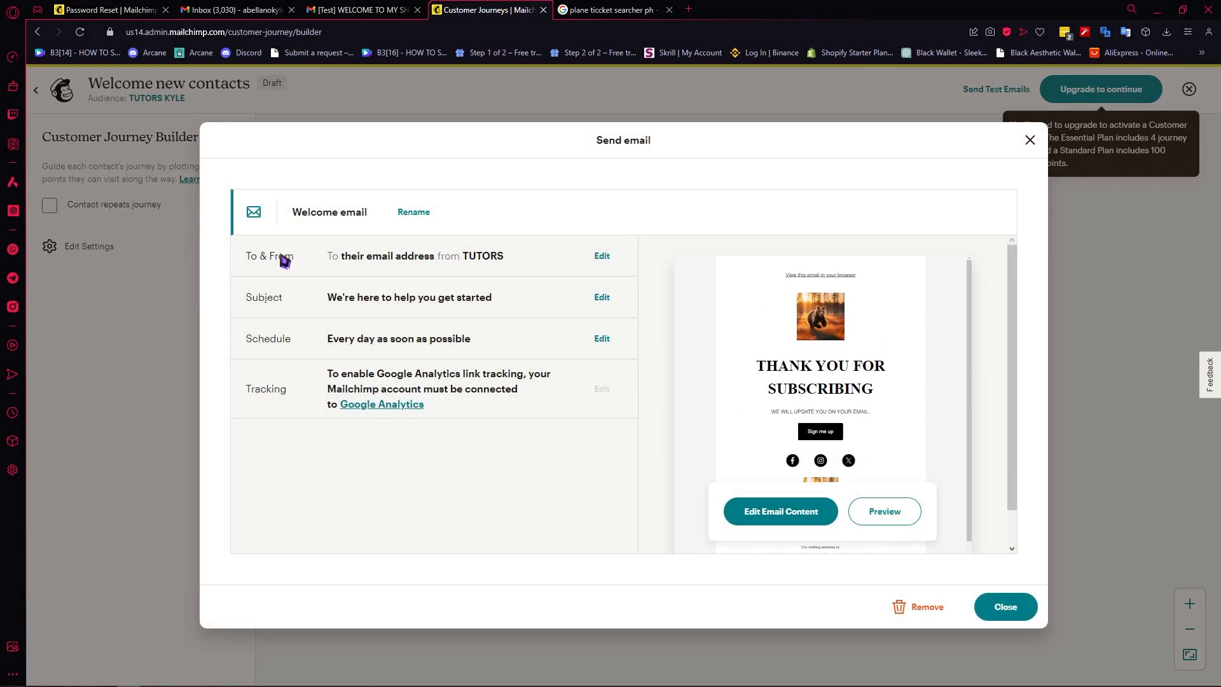
{"action": "left_click", "coordinate": [602, 255]}
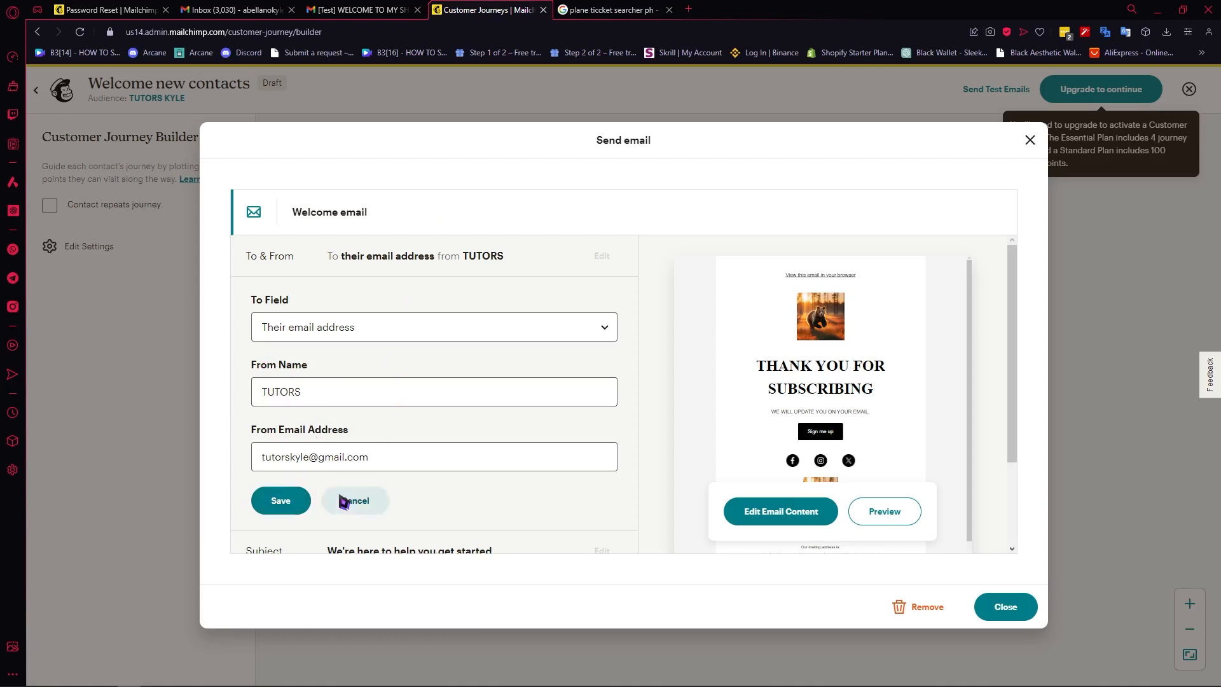
{"action": "left_click", "coordinate": [298, 504]}
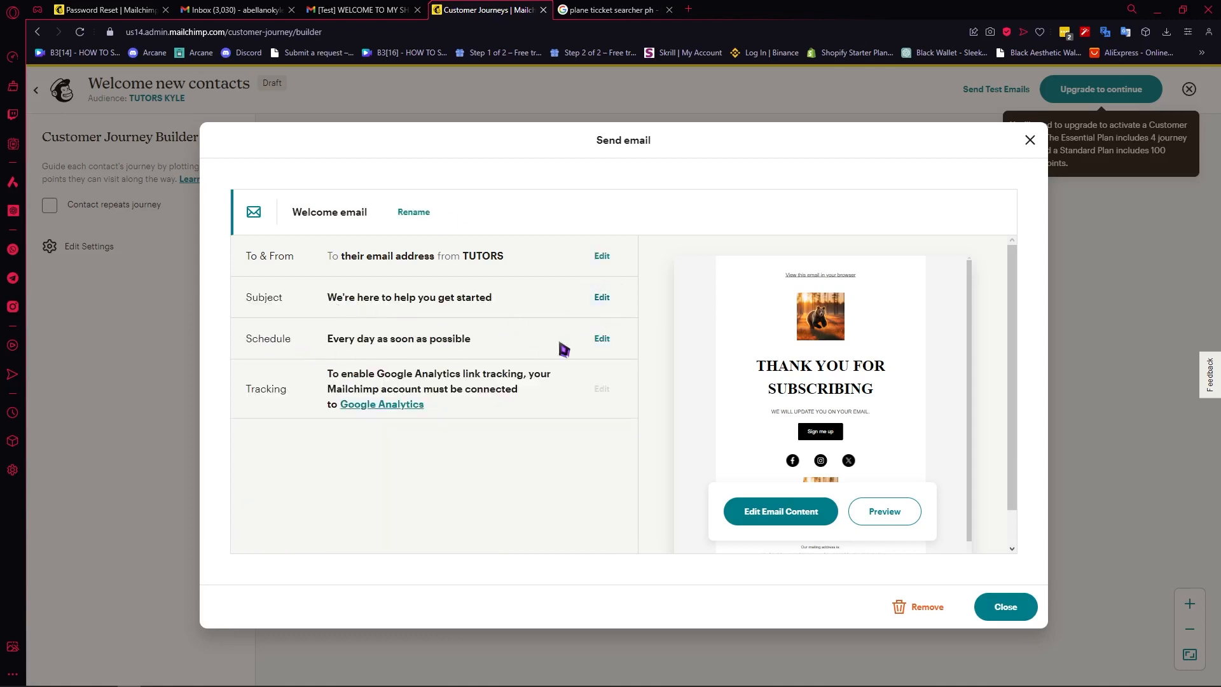
Schedule the welcome email for every day, only sending between 8:00 AM and 8:00 PM, and save the schedule.
{"action": "left_click", "coordinate": [601, 339]}
{"action": "left_click", "coordinate": [341, 427]}
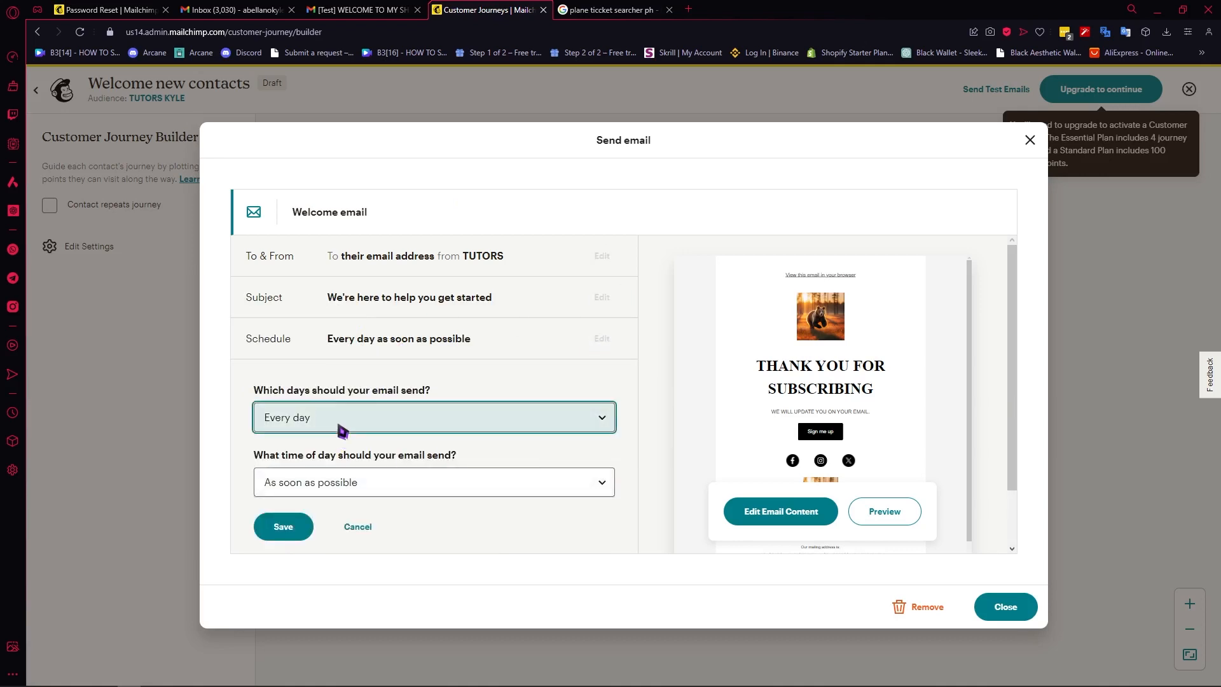
{"action": "left_click", "coordinate": [350, 416]}
{"action": "left_click", "coordinate": [349, 417]}
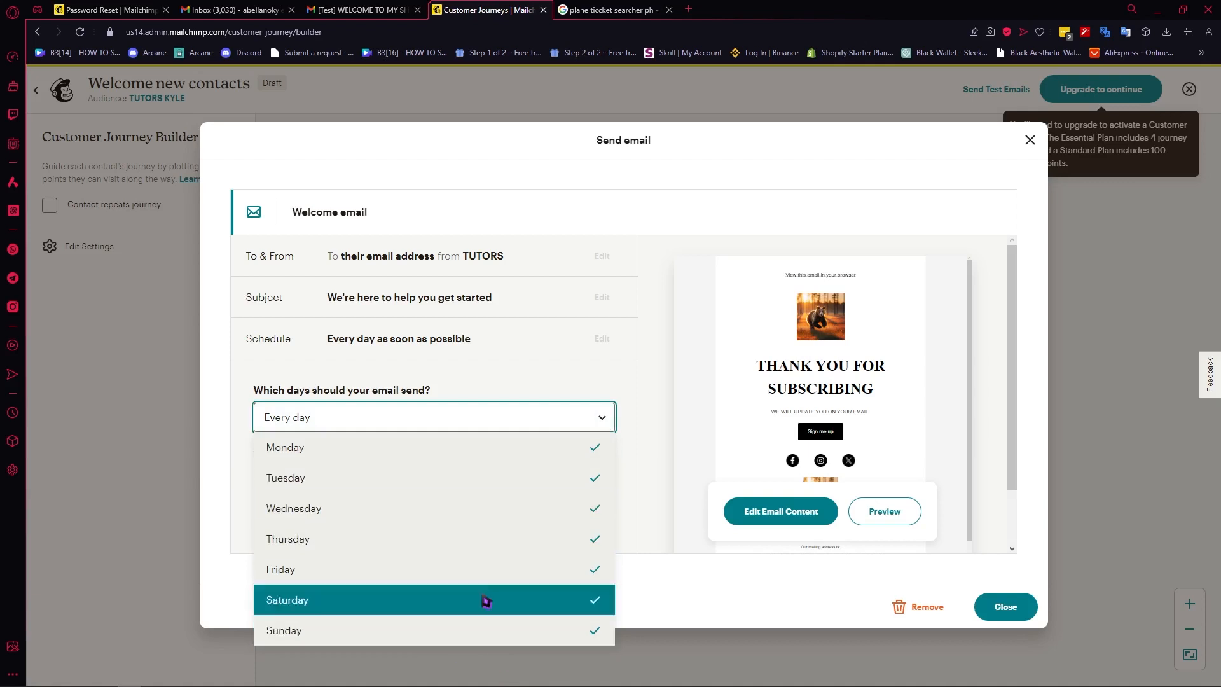
{"action": "left_click", "coordinate": [454, 421]}
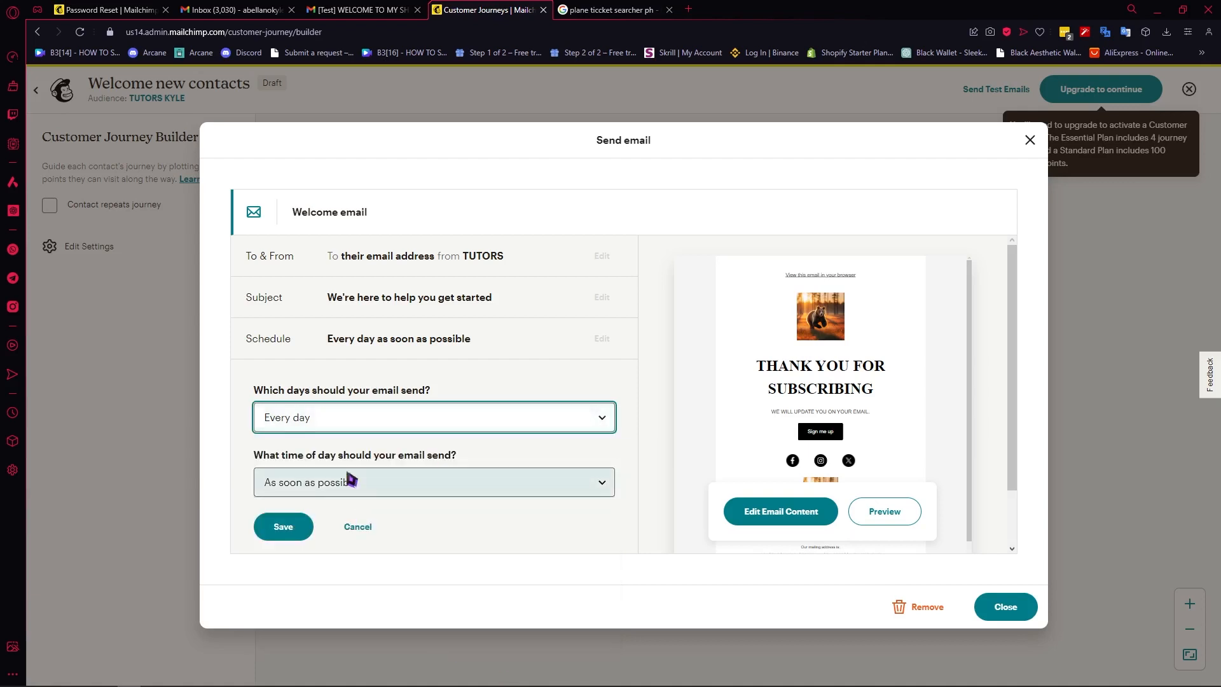
{"action": "scroll", "coordinate": [382, 458], "scroll_direction": "down", "scroll_amount": 2}
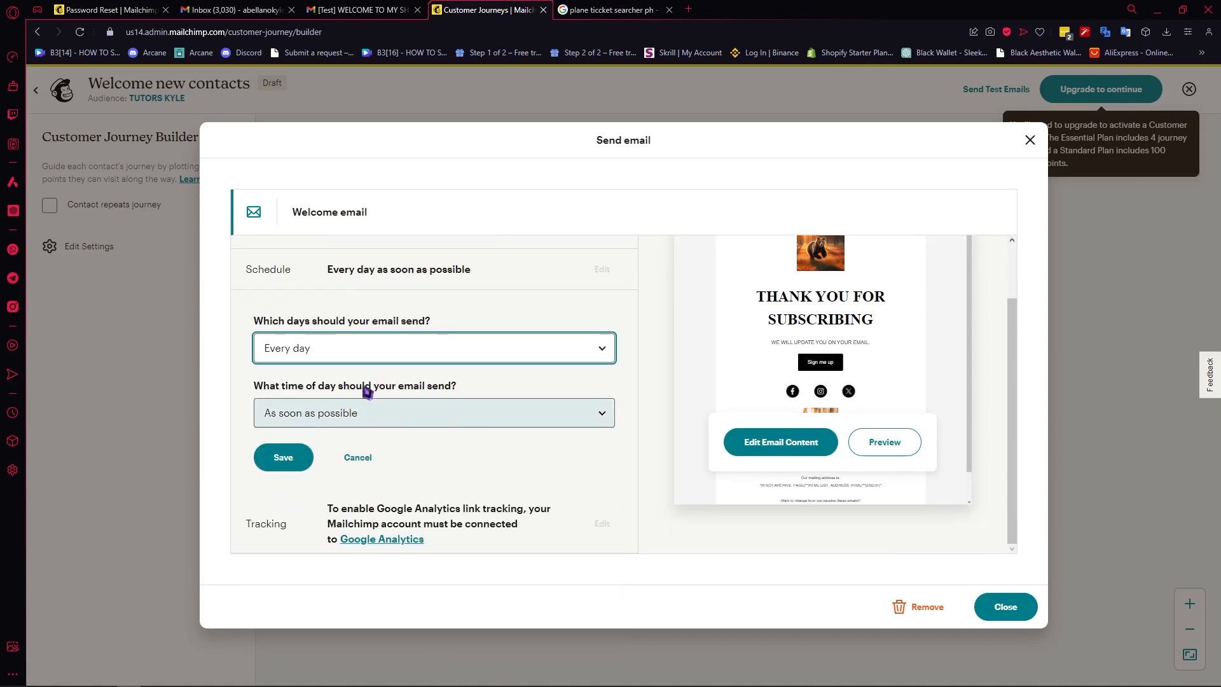
{"action": "left_click", "coordinate": [439, 412]}
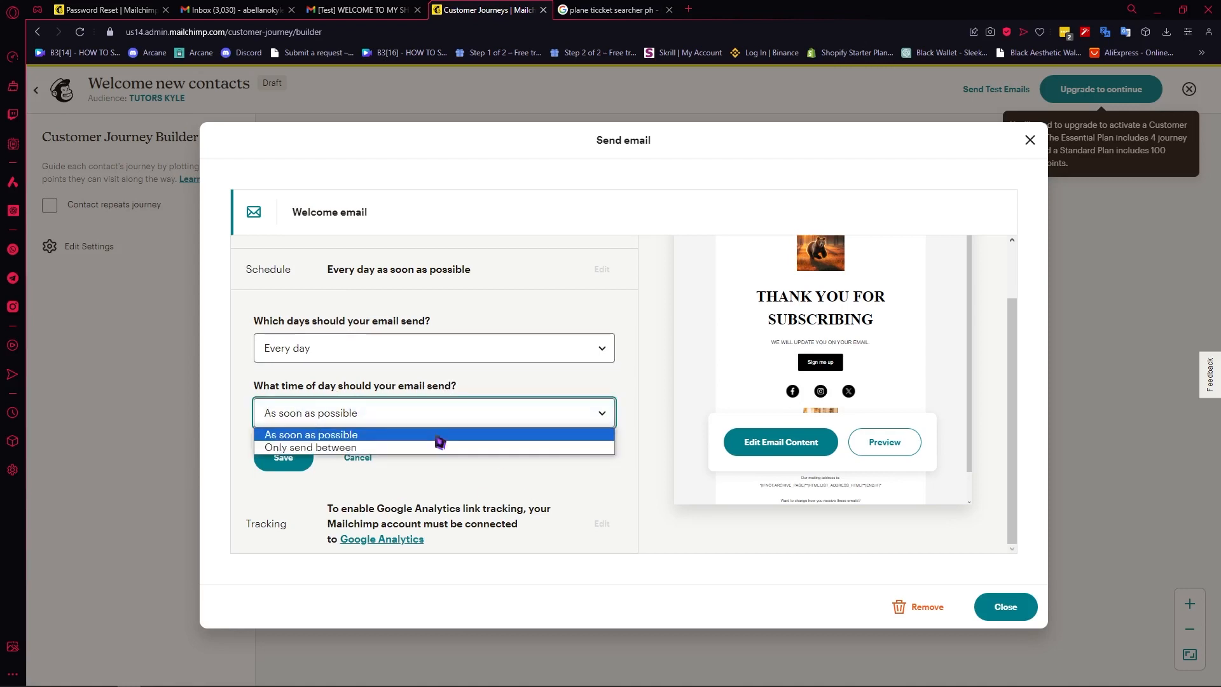
{"action": "left_click", "coordinate": [279, 448]}
{"action": "scroll", "coordinate": [444, 432], "scroll_direction": "down", "scroll_amount": 1}
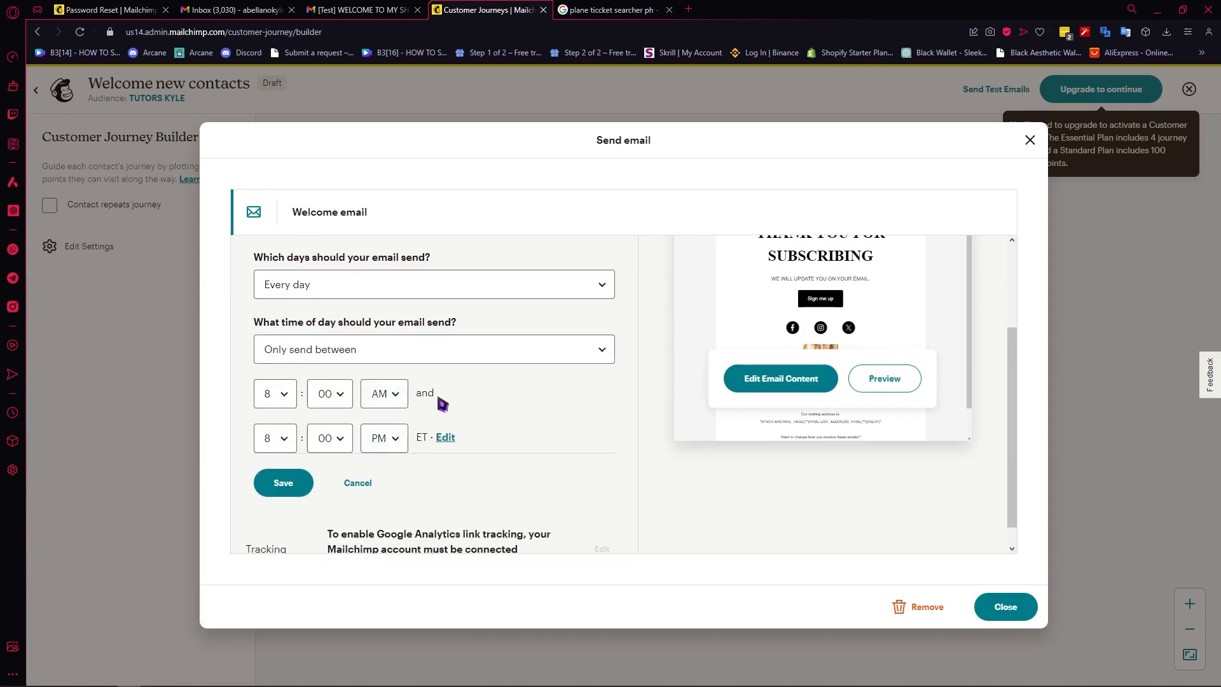
{"action": "left_click", "coordinate": [281, 400]}
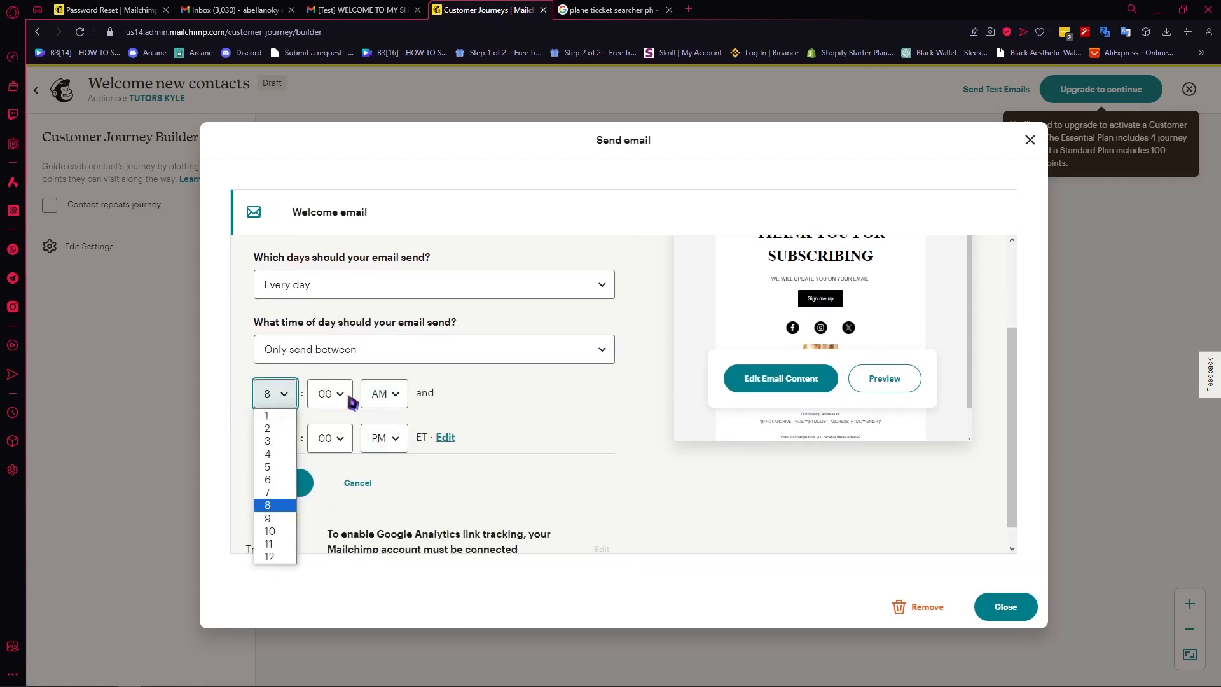
{"action": "left_click", "coordinate": [417, 393]}
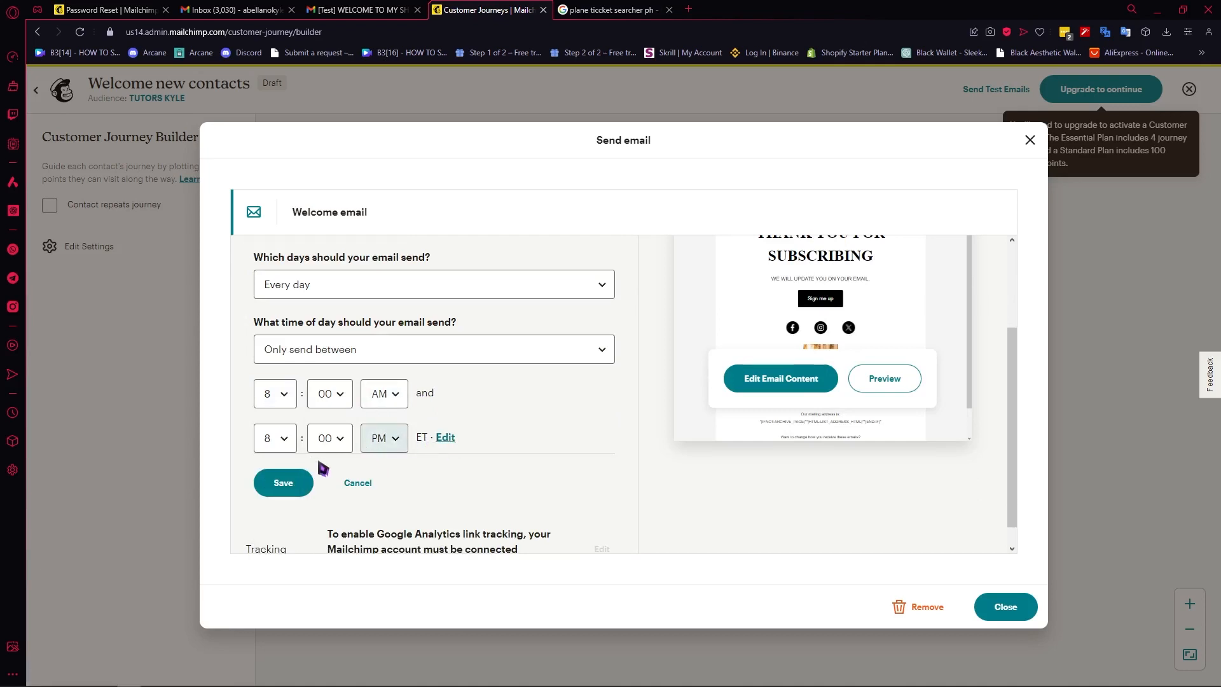
{"action": "scroll", "coordinate": [414, 475], "scroll_direction": "up", "scroll_amount": 1}
{"action": "left_click", "coordinate": [295, 549]}
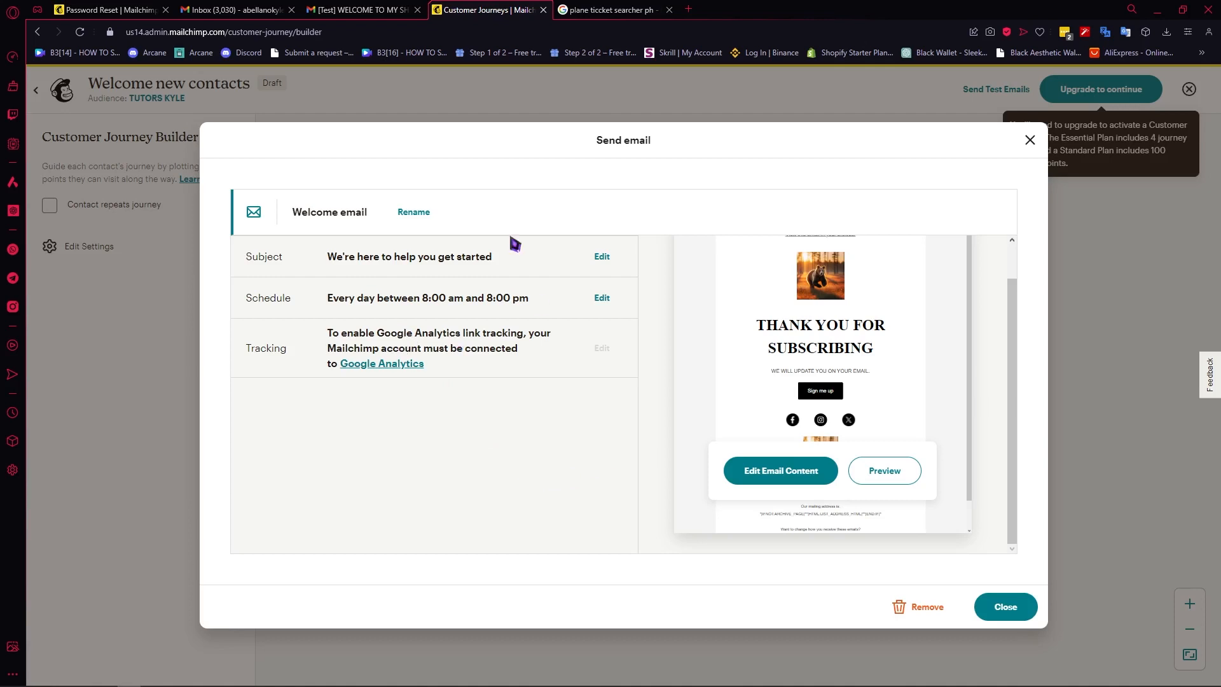
Rename the welcome email as WELCOME #2, save the name and close the email settings.
{"action": "left_click", "coordinate": [397, 210]}
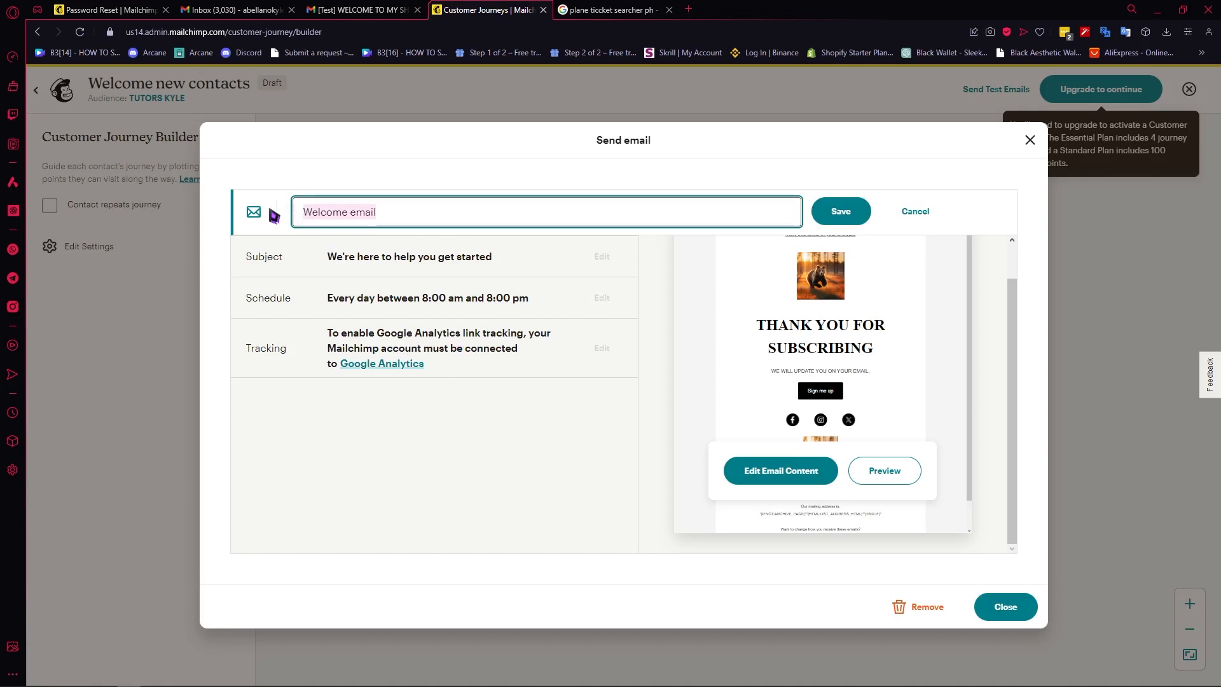
{"action": "type", "text": "wELD"}
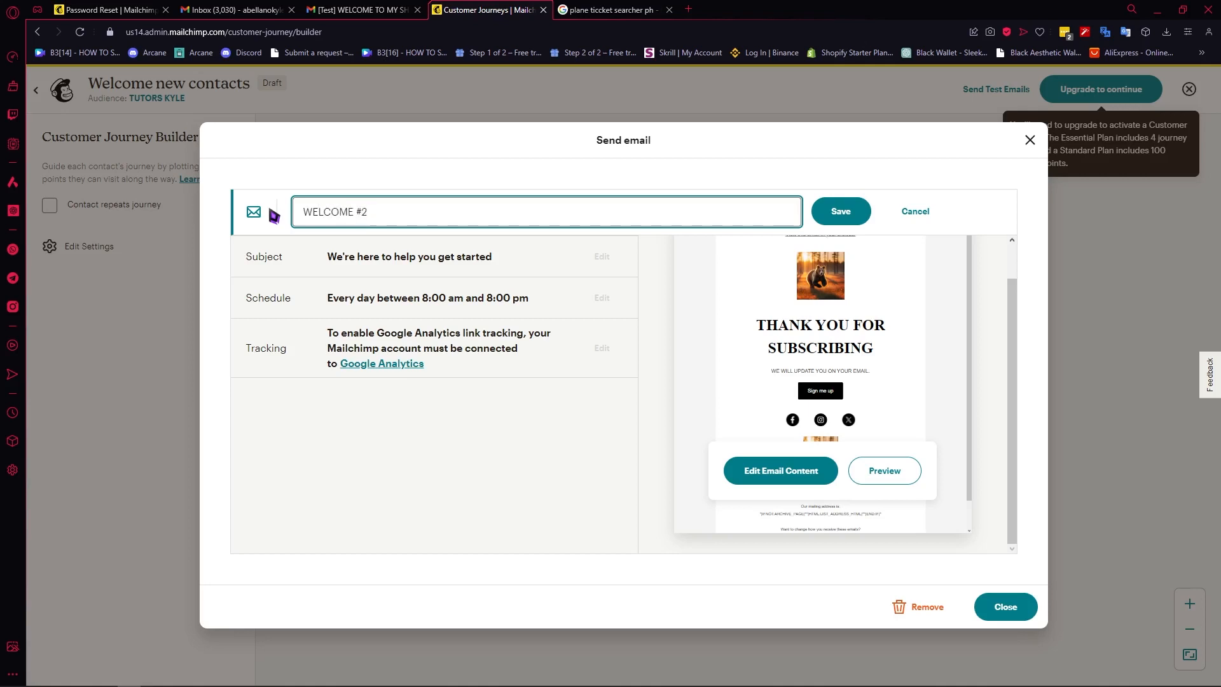
{"action": "left_click", "coordinate": [841, 211]}
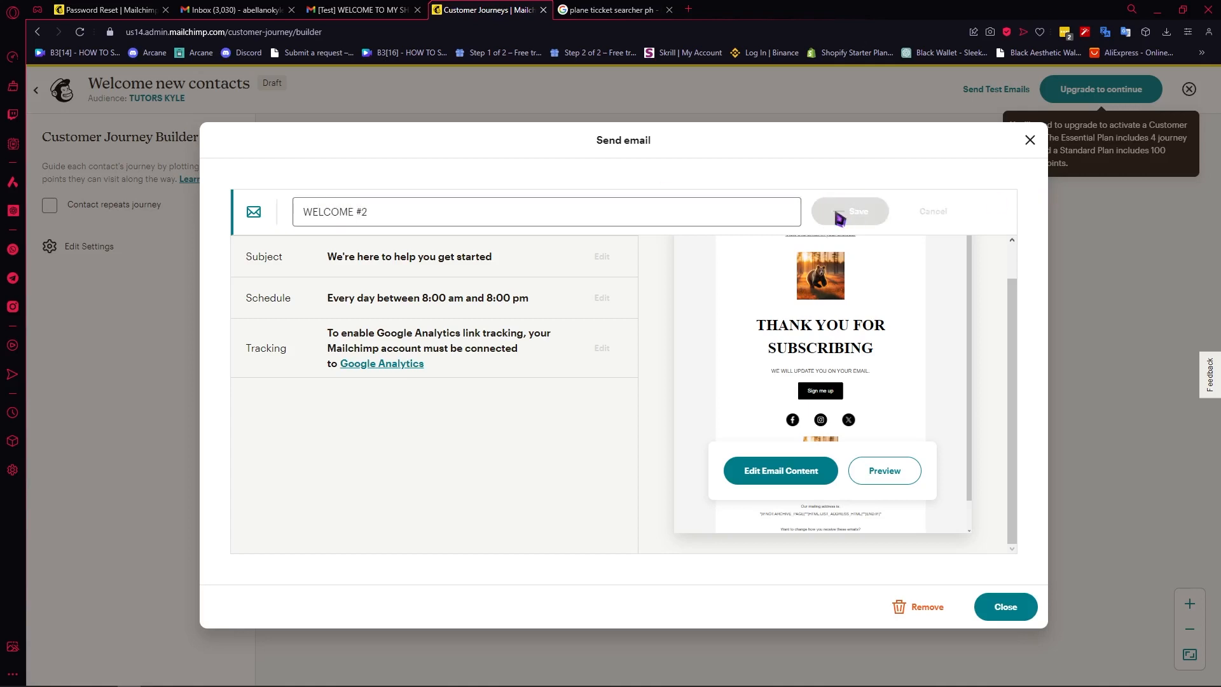
{"action": "left_click", "coordinate": [1005, 607]}
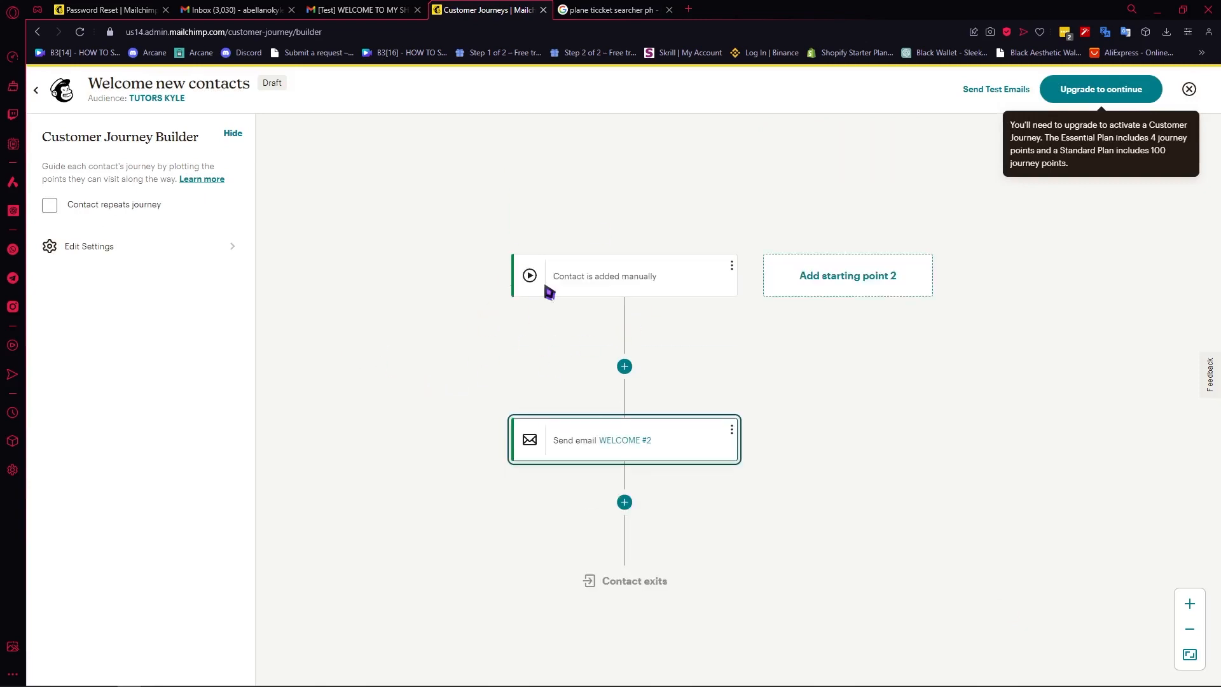
Add a second starting point of the Birthday type set to 30 days before the Birthday date field, and save it.
{"action": "left_click", "coordinate": [561, 167]}
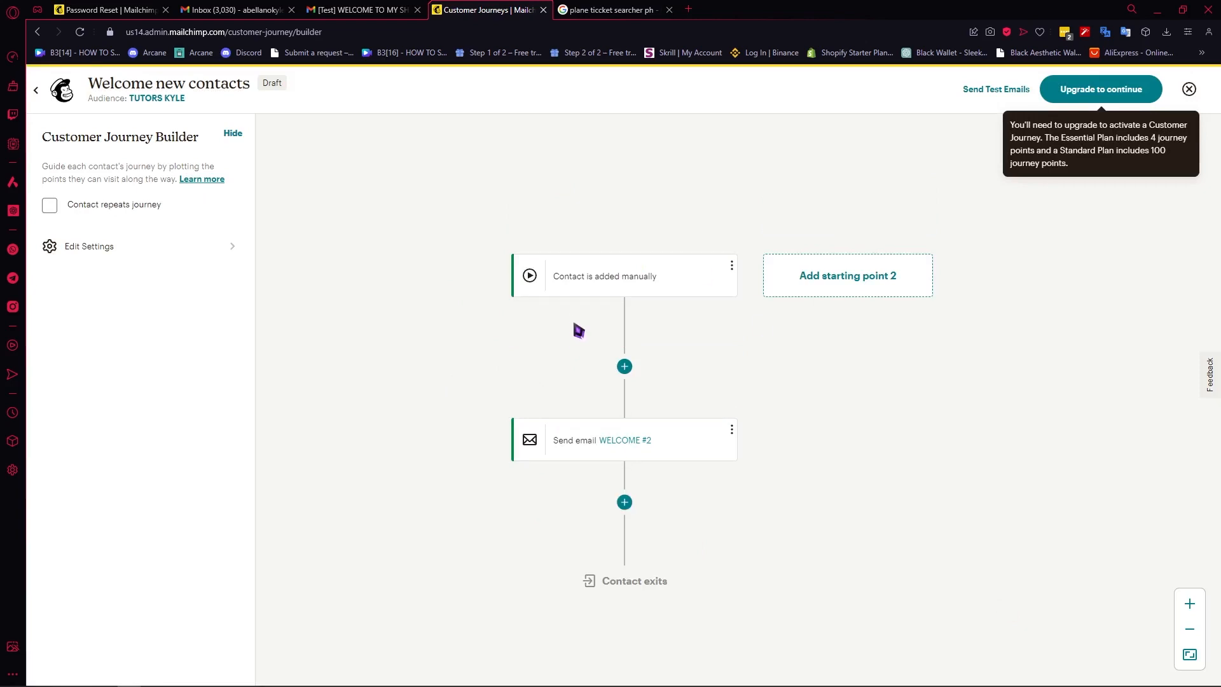
{"action": "left_click", "coordinate": [847, 276]}
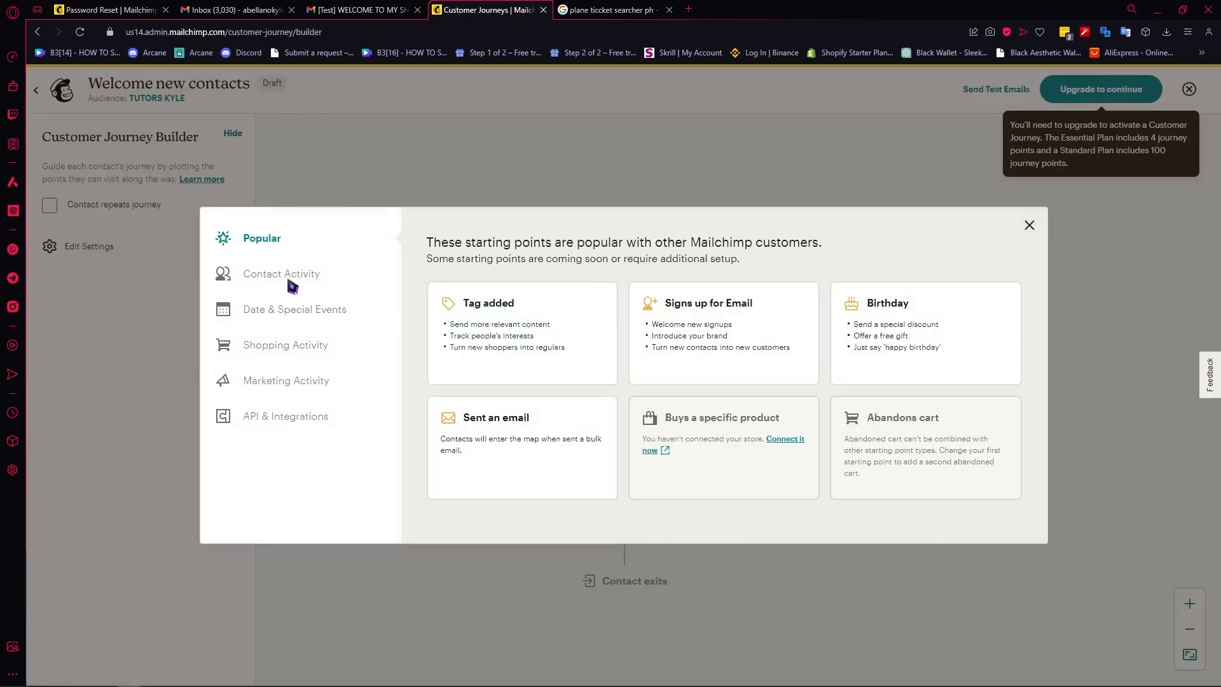
{"action": "left_click", "coordinate": [296, 313]}
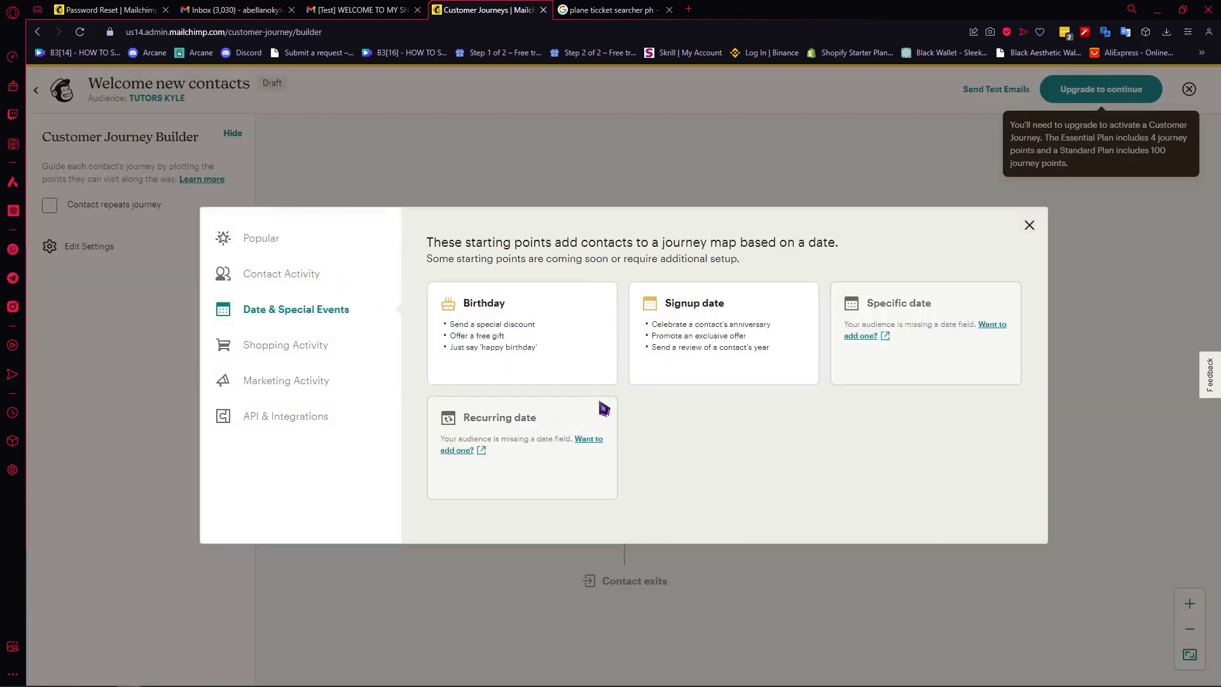
{"action": "left_click", "coordinate": [553, 326]}
{"action": "left_click", "coordinate": [488, 341]}
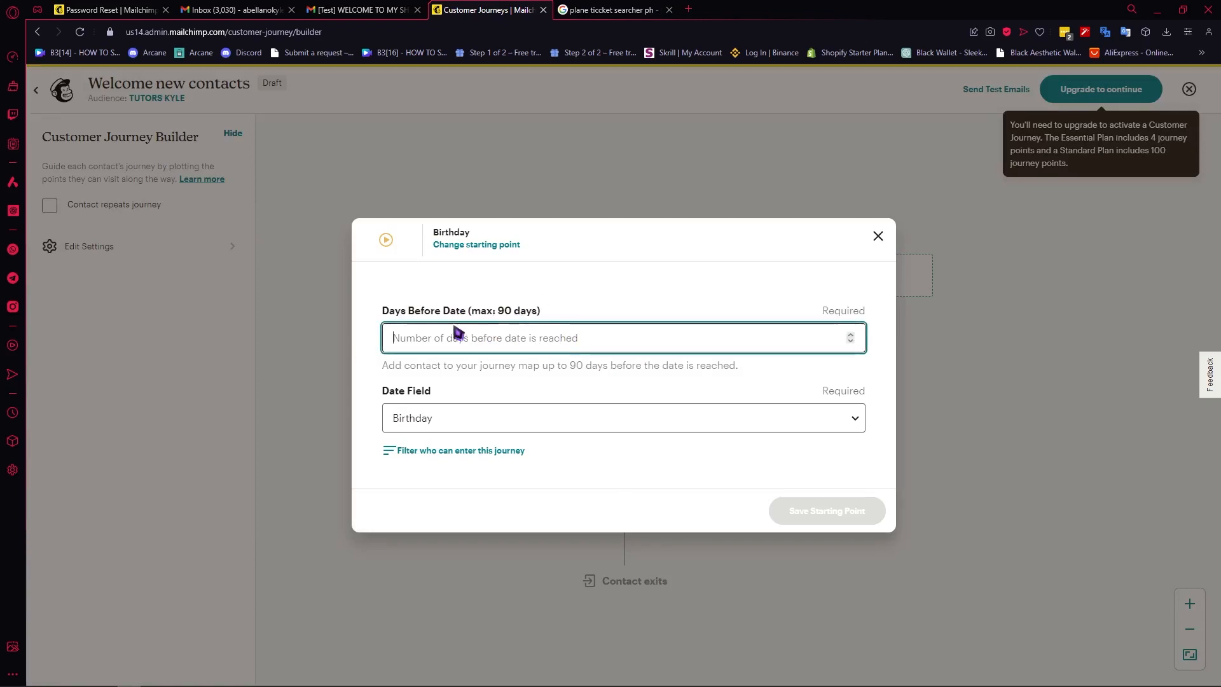
{"action": "left_click_drag", "start_coordinate": [383, 311], "coordinate": [472, 309]}
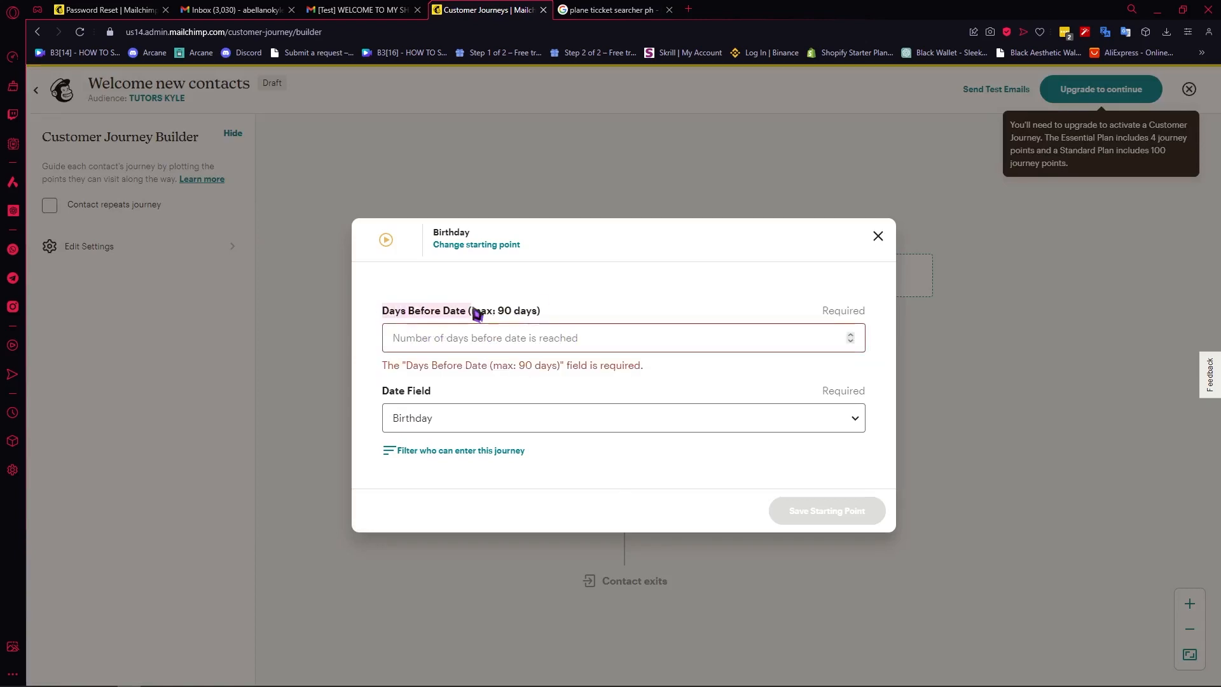
{"action": "left_click", "coordinate": [596, 346]}
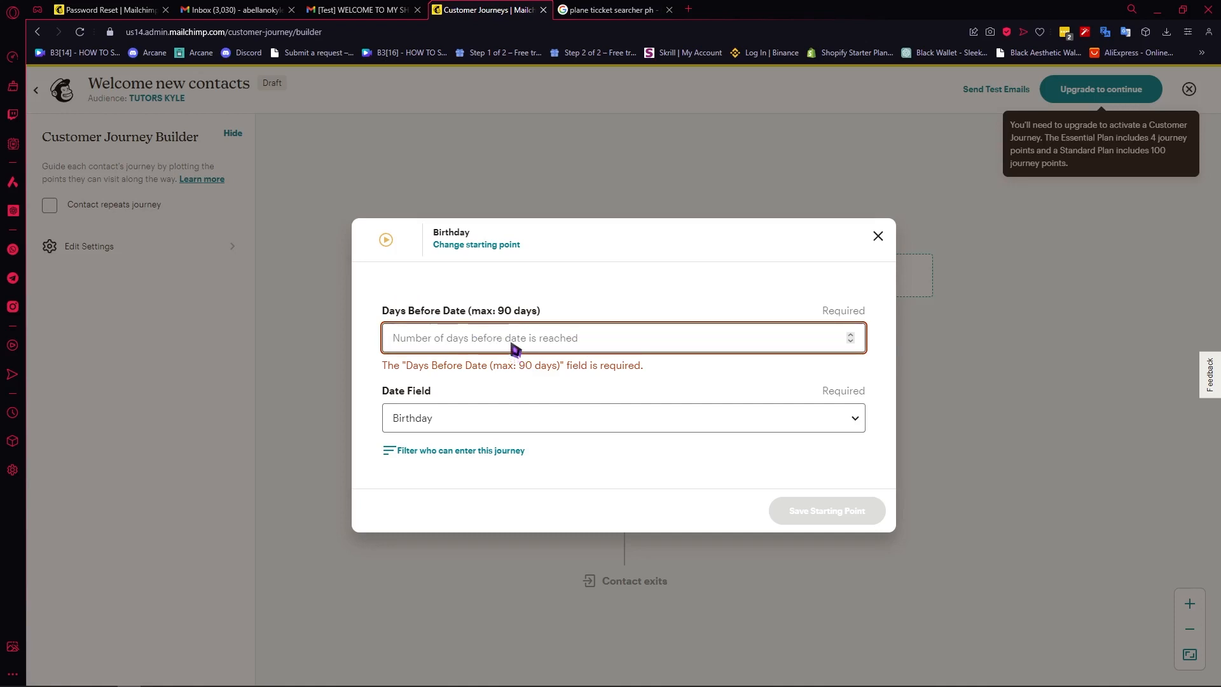
{"action": "type", "text": "30"}
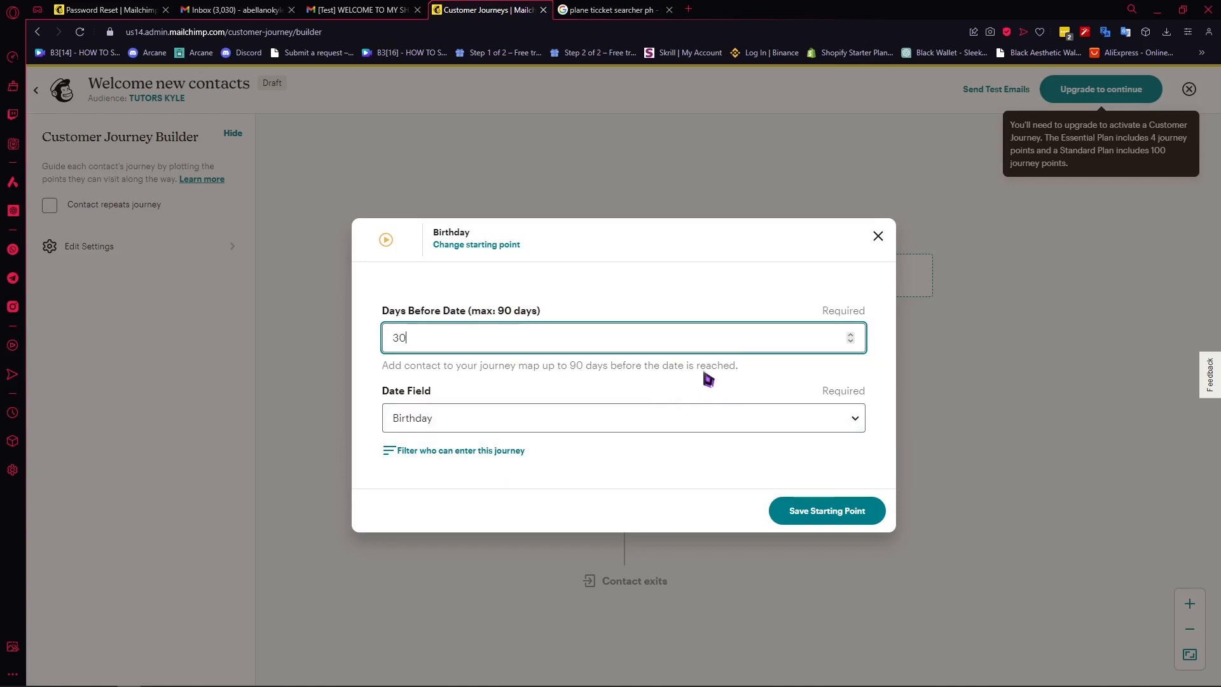
{"action": "left_click", "coordinate": [838, 514]}
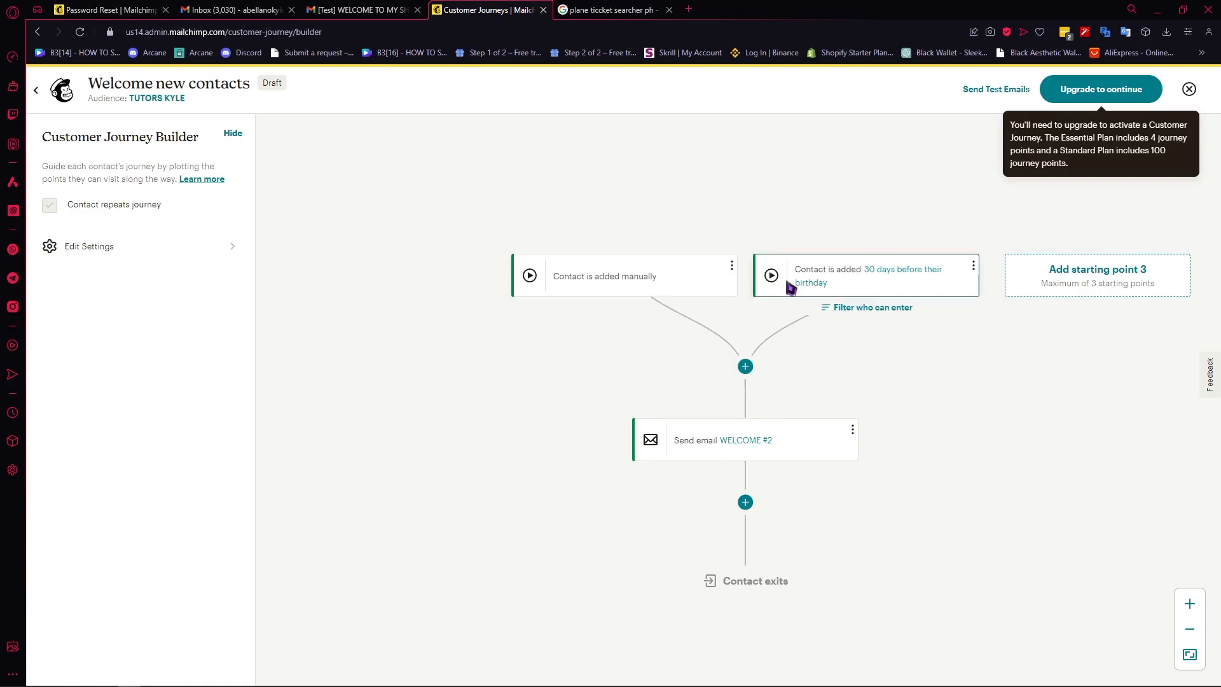
Remove the manual-add starting point from the journey and review the WELCOME #2 email's settings.
{"action": "left_click", "coordinate": [647, 278]}
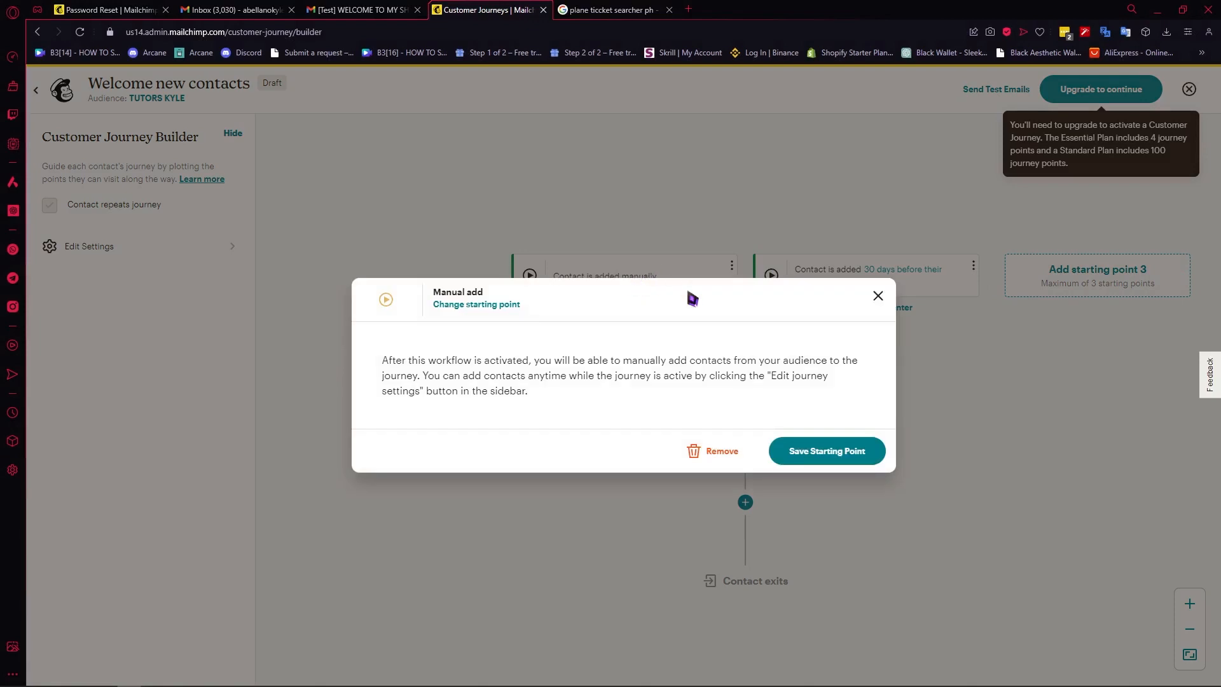
{"action": "left_click", "coordinate": [724, 450]}
{"action": "left_click", "coordinate": [735, 472]}
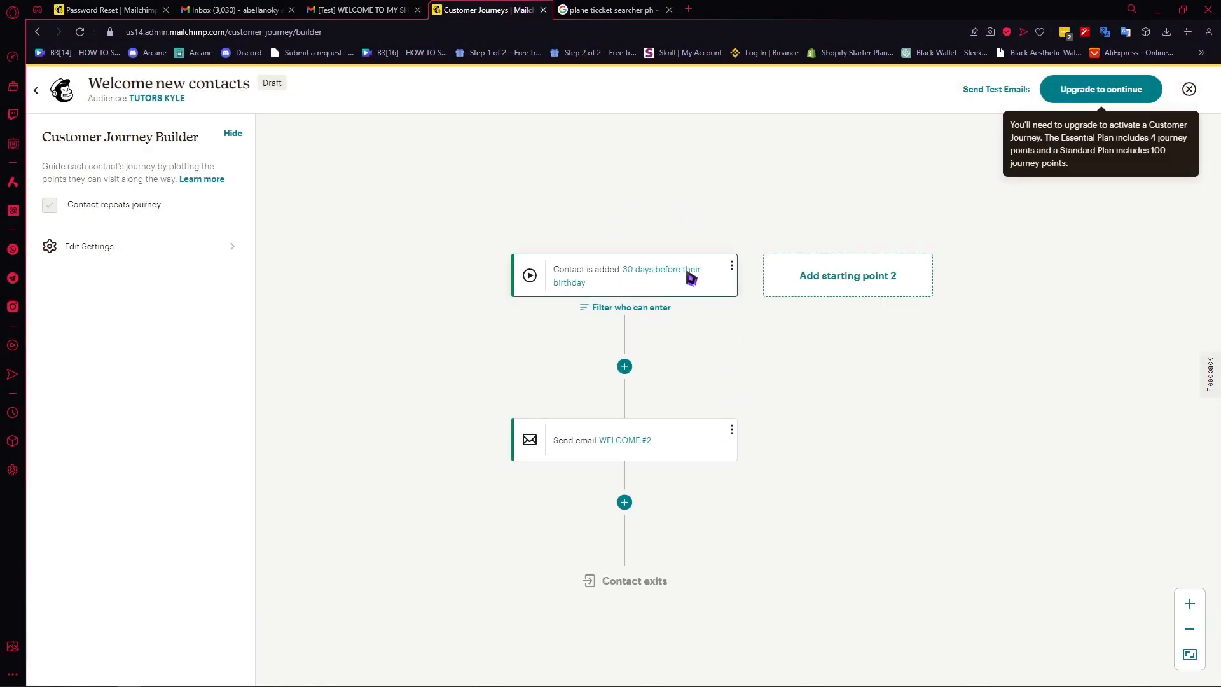
{"action": "left_click", "coordinate": [672, 463]}
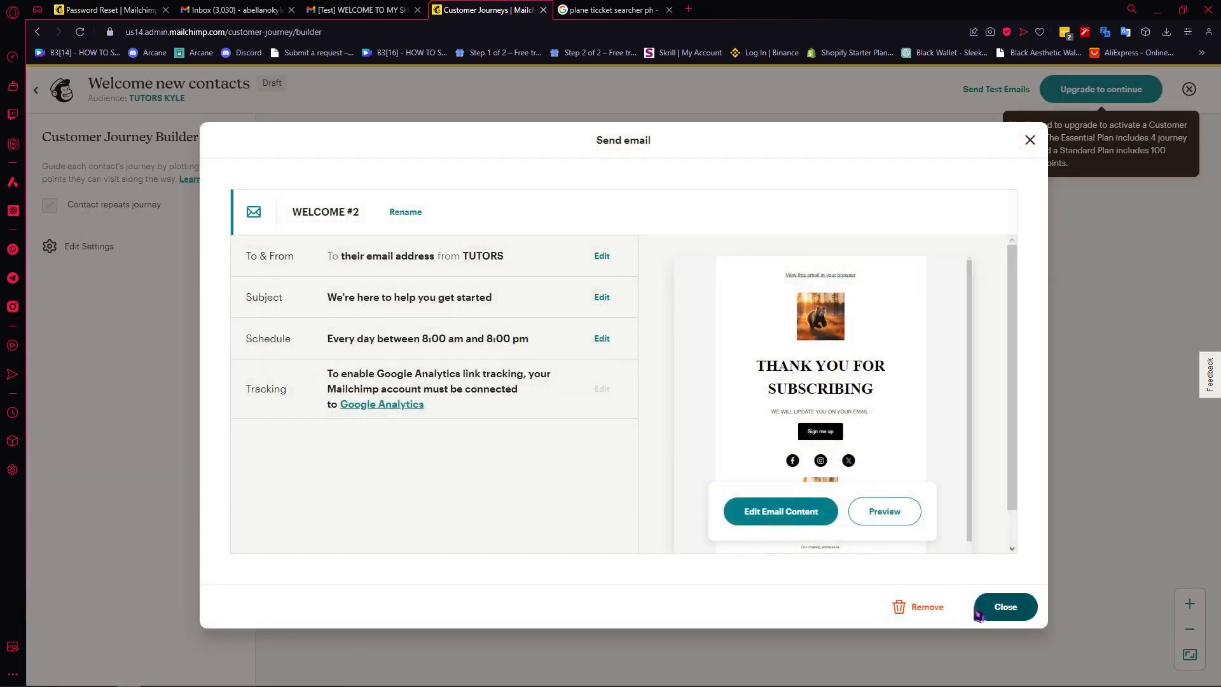
{"action": "left_click", "coordinate": [1116, 534]}
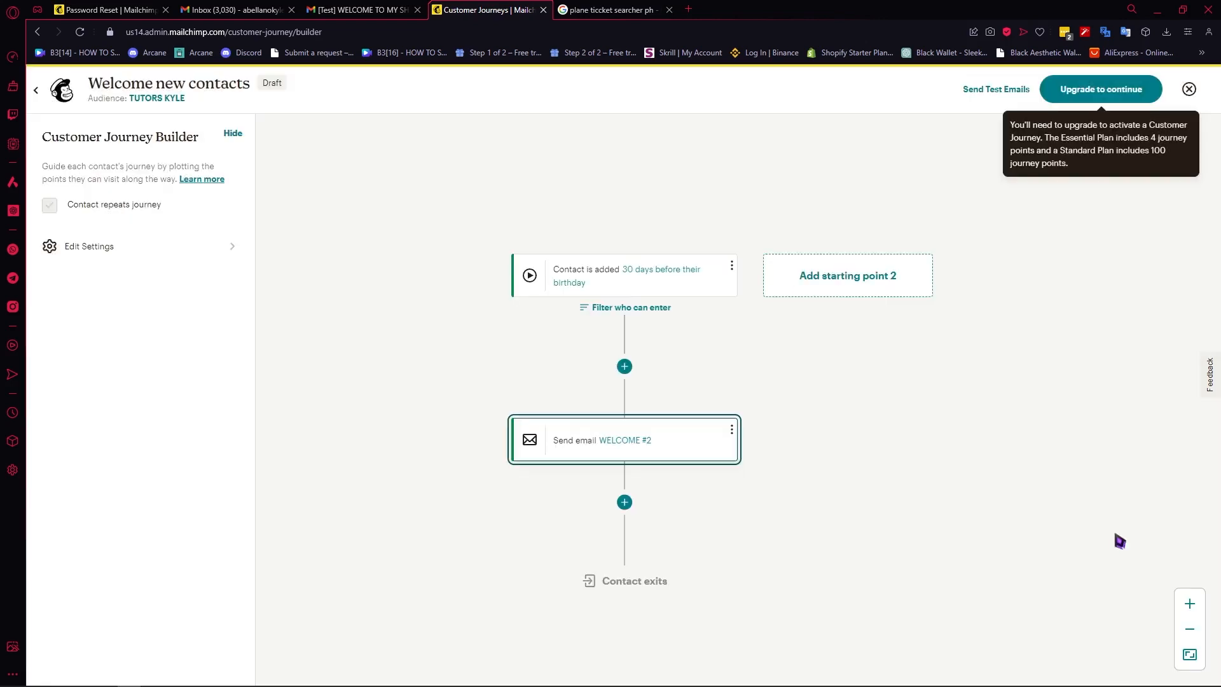
Add a time delay of 3 hours after the WELCOME #2 email and save it.
{"action": "left_click", "coordinate": [625, 502]}
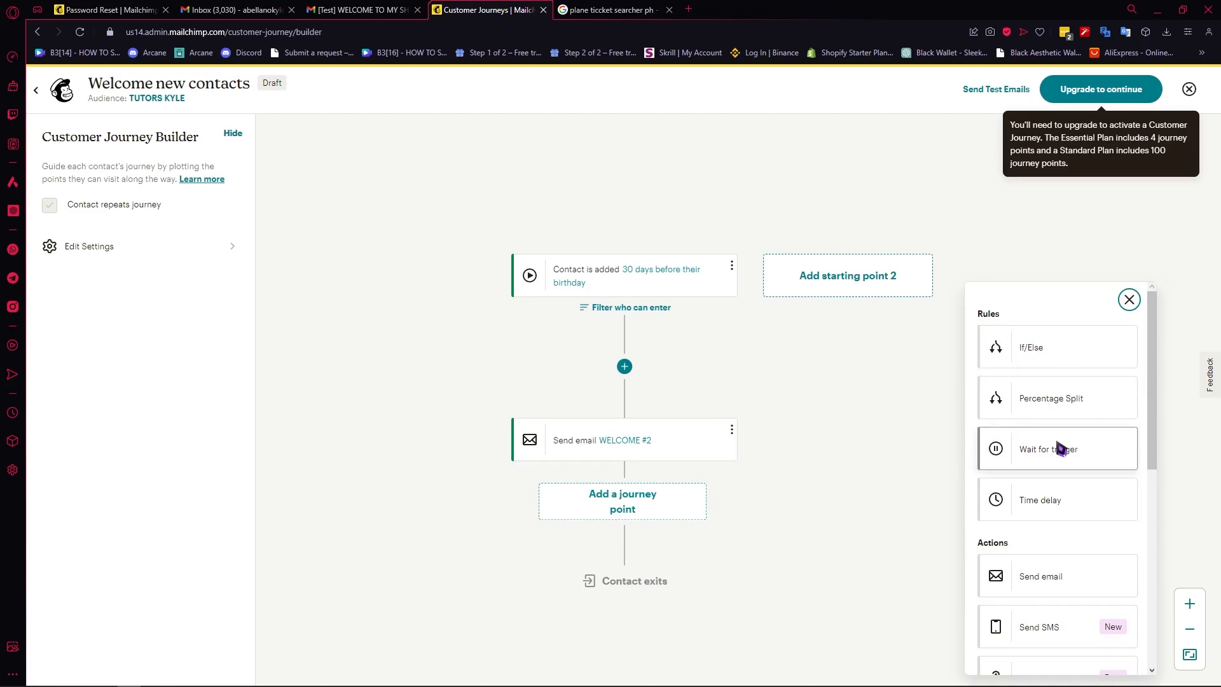
{"action": "scroll", "coordinate": [1081, 461], "scroll_direction": "down", "scroll_amount": 2}
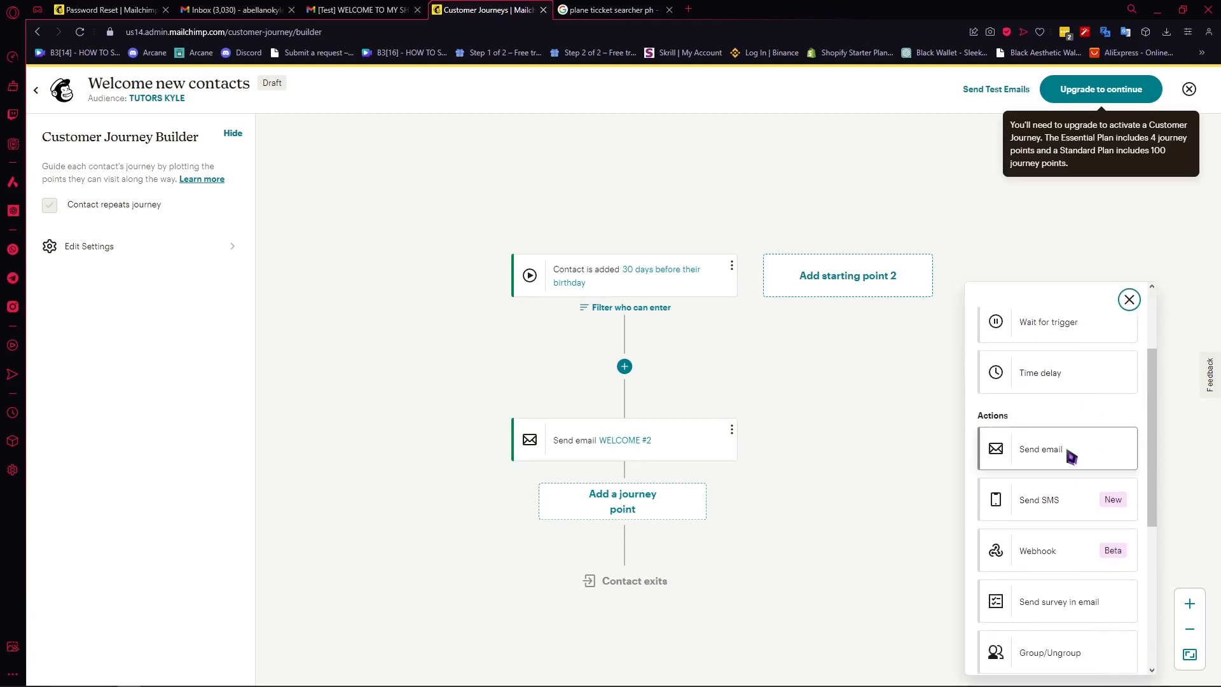
{"action": "scroll", "coordinate": [1059, 461], "scroll_direction": "down", "scroll_amount": 1}
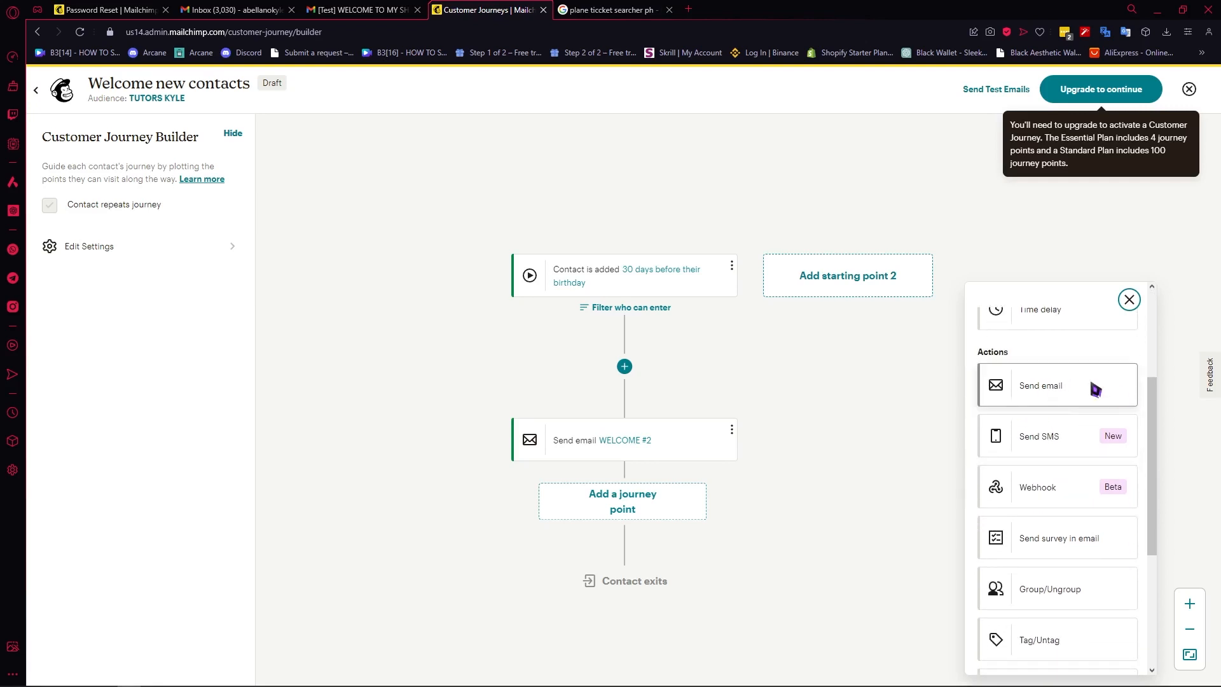
{"action": "scroll", "coordinate": [1093, 387], "scroll_direction": "up", "scroll_amount": 1}
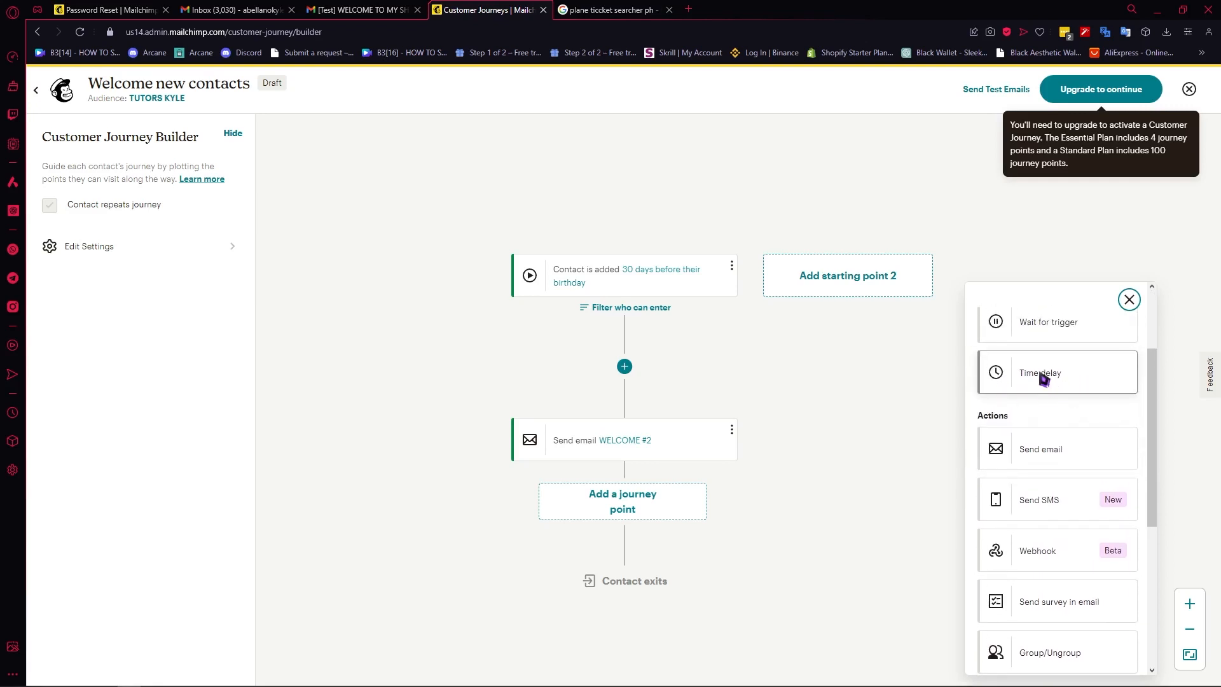
{"action": "left_click", "coordinate": [1043, 376]}
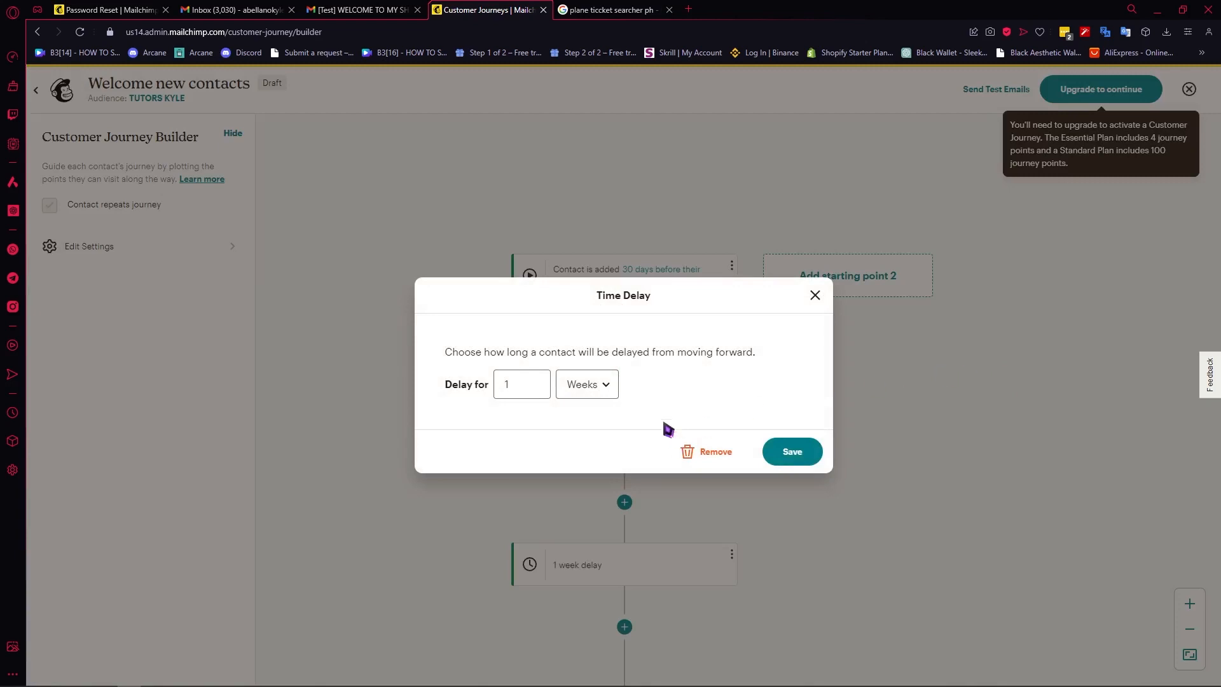
{"action": "left_click", "coordinate": [600, 387]}
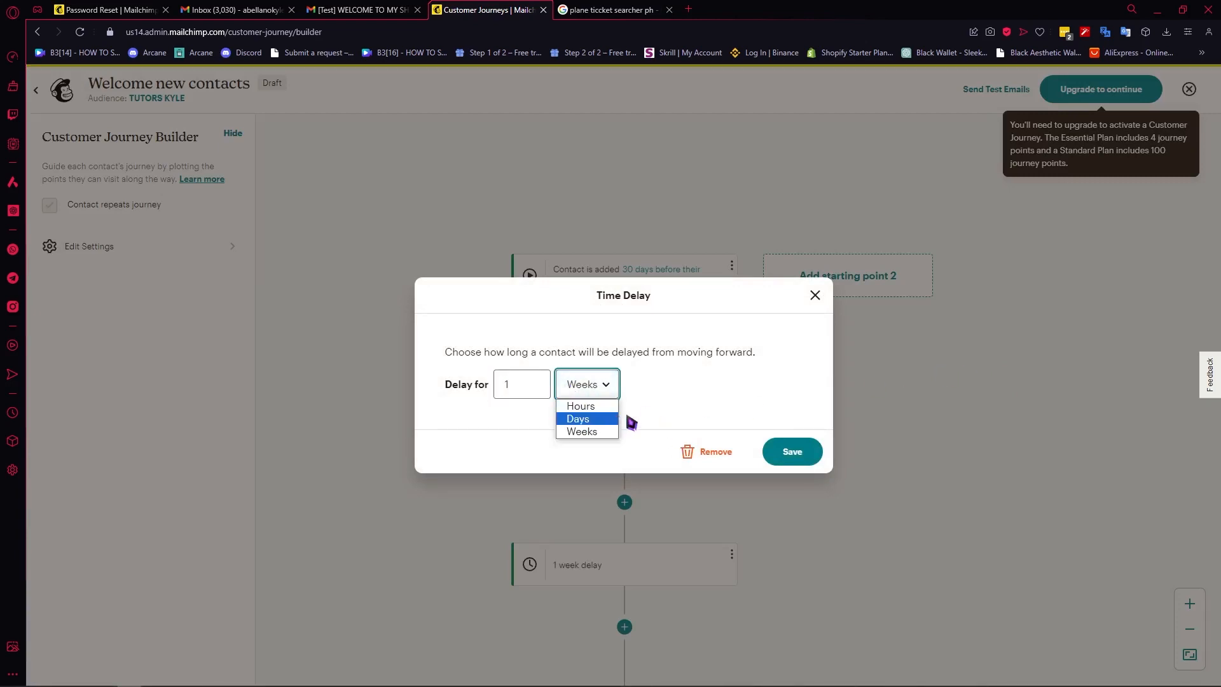
{"action": "left_click", "coordinate": [595, 410]}
{"action": "double_click", "coordinate": [519, 385]}
{"action": "type", "text": "3"}
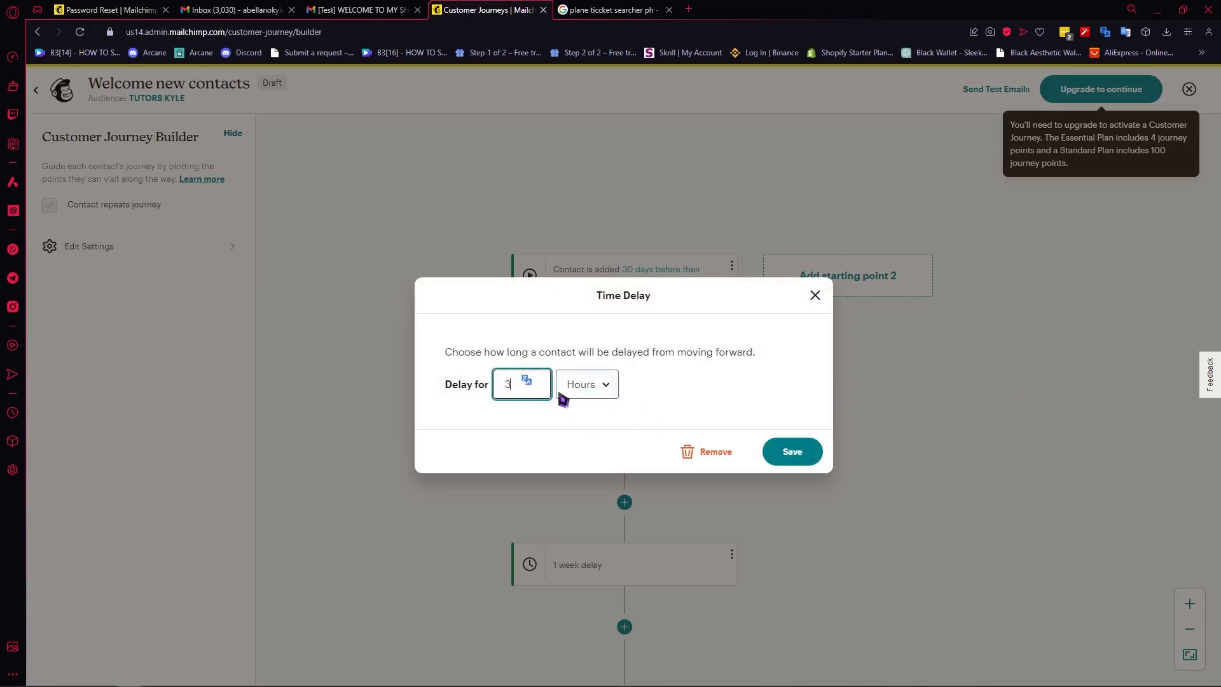
{"action": "left_click", "coordinate": [792, 452]}
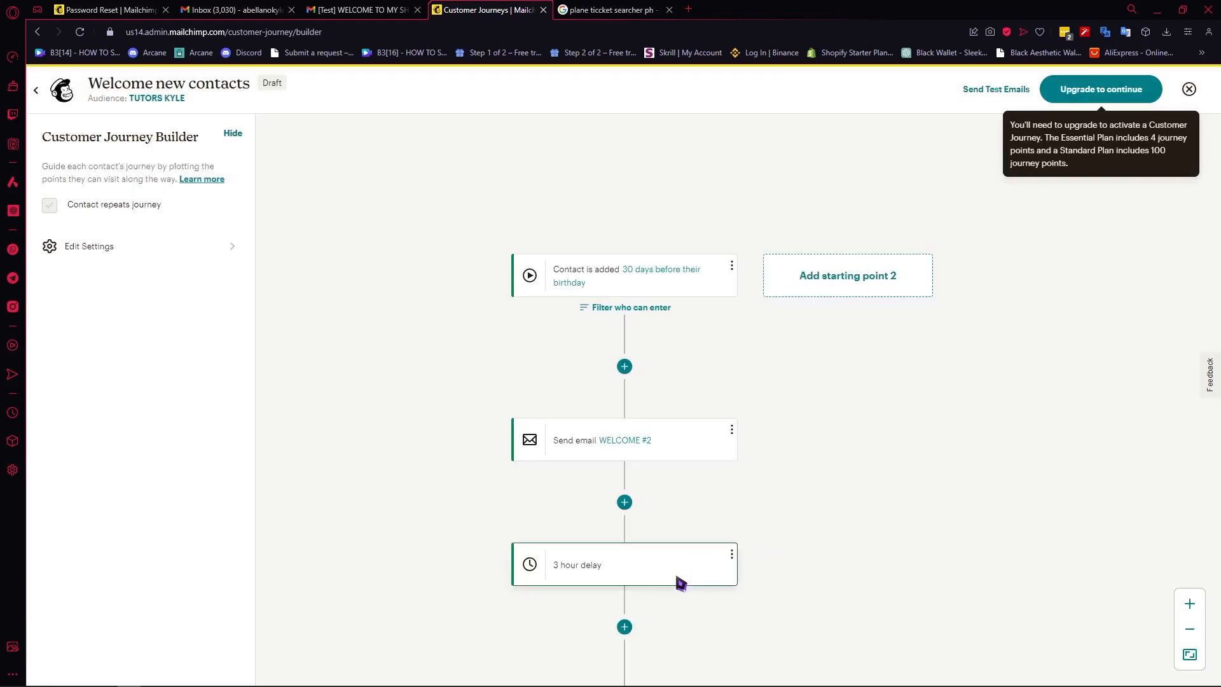
Insert a Tag/Untag journey point after the 3 hour delay.
{"action": "scroll", "coordinate": [700, 540], "scroll_direction": "down", "scroll_amount": 3}
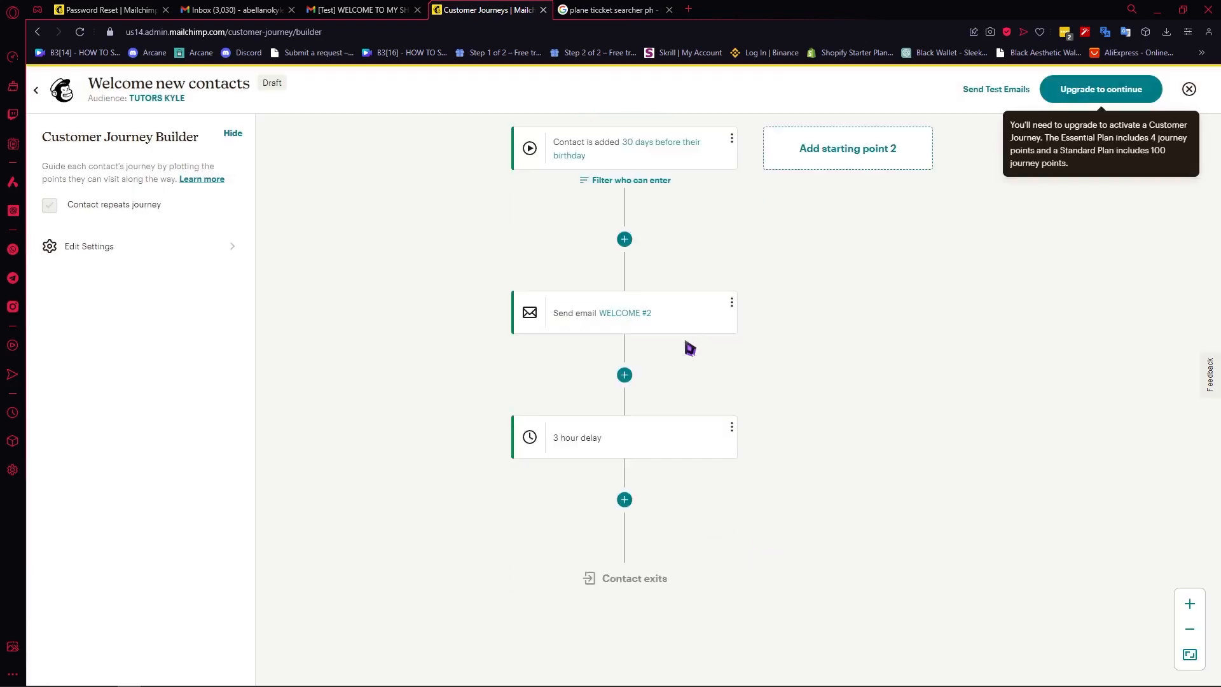
{"action": "scroll", "coordinate": [700, 353], "scroll_direction": "up", "scroll_amount": 1}
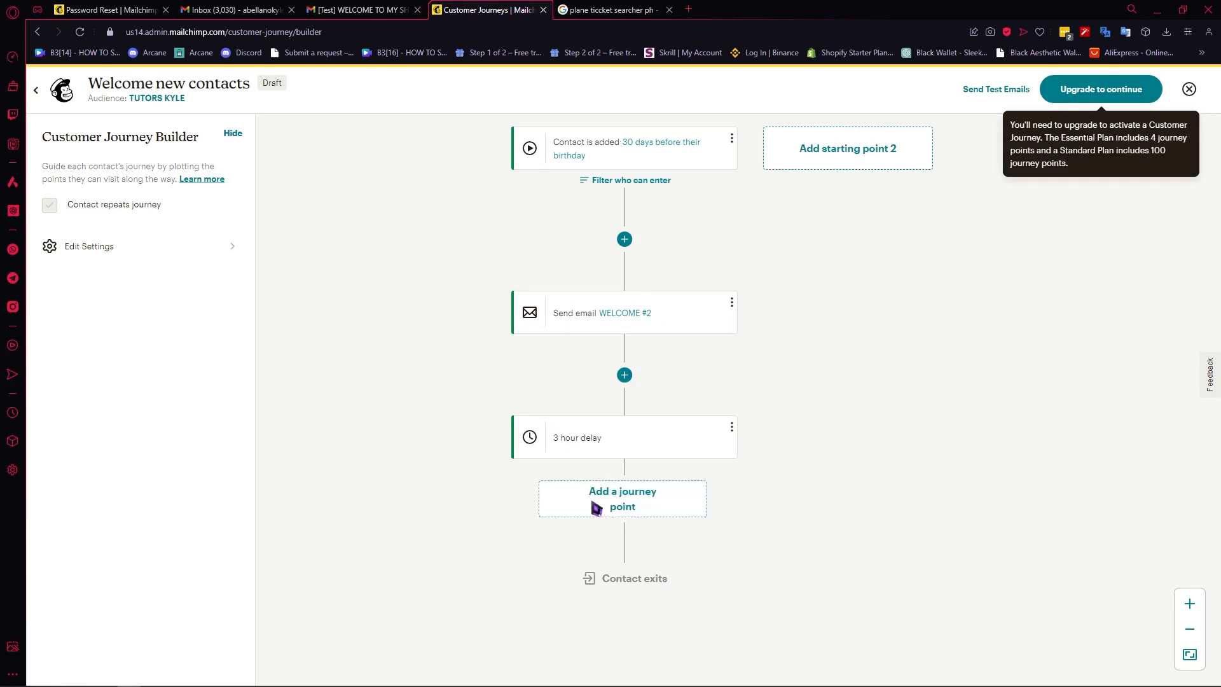
{"action": "left_click", "coordinate": [629, 506]}
{"action": "right_click", "coordinate": [630, 506]}
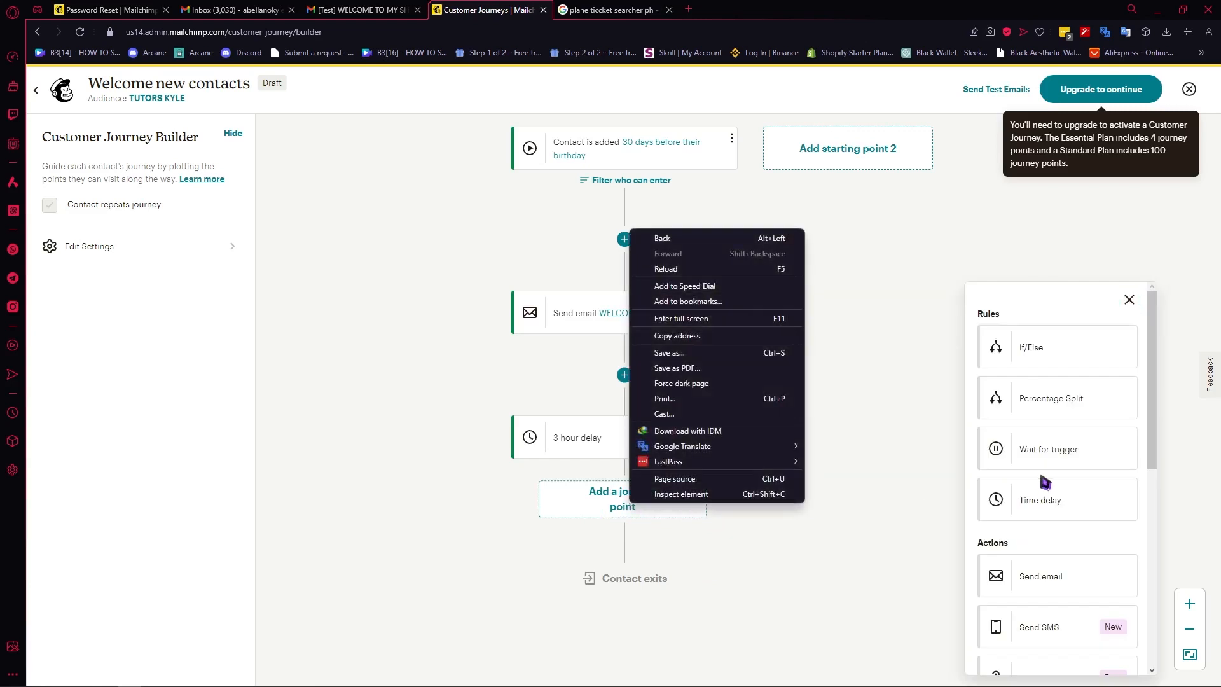
{"action": "left_click", "coordinate": [1096, 540]}
{"action": "scroll", "coordinate": [1093, 539], "scroll_direction": "down", "scroll_amount": 3}
{"action": "scroll", "coordinate": [1112, 541], "scroll_direction": "down", "scroll_amount": 1}
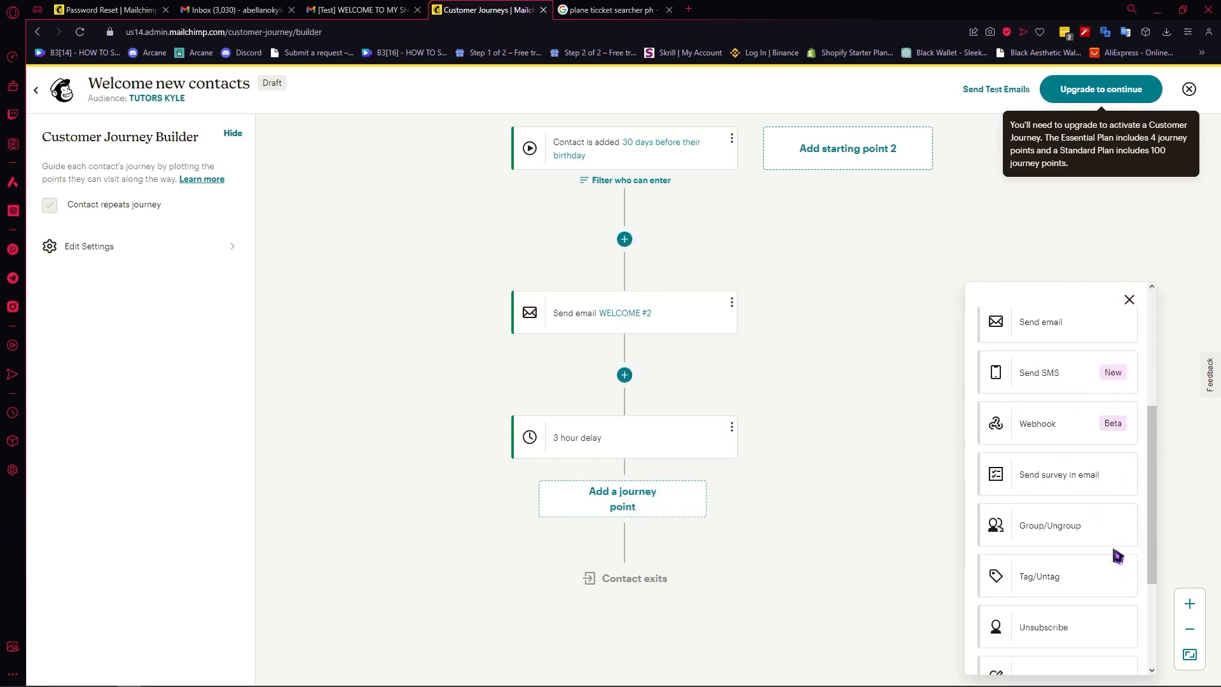
{"action": "scroll", "coordinate": [1082, 604], "scroll_direction": "down", "scroll_amount": 1}
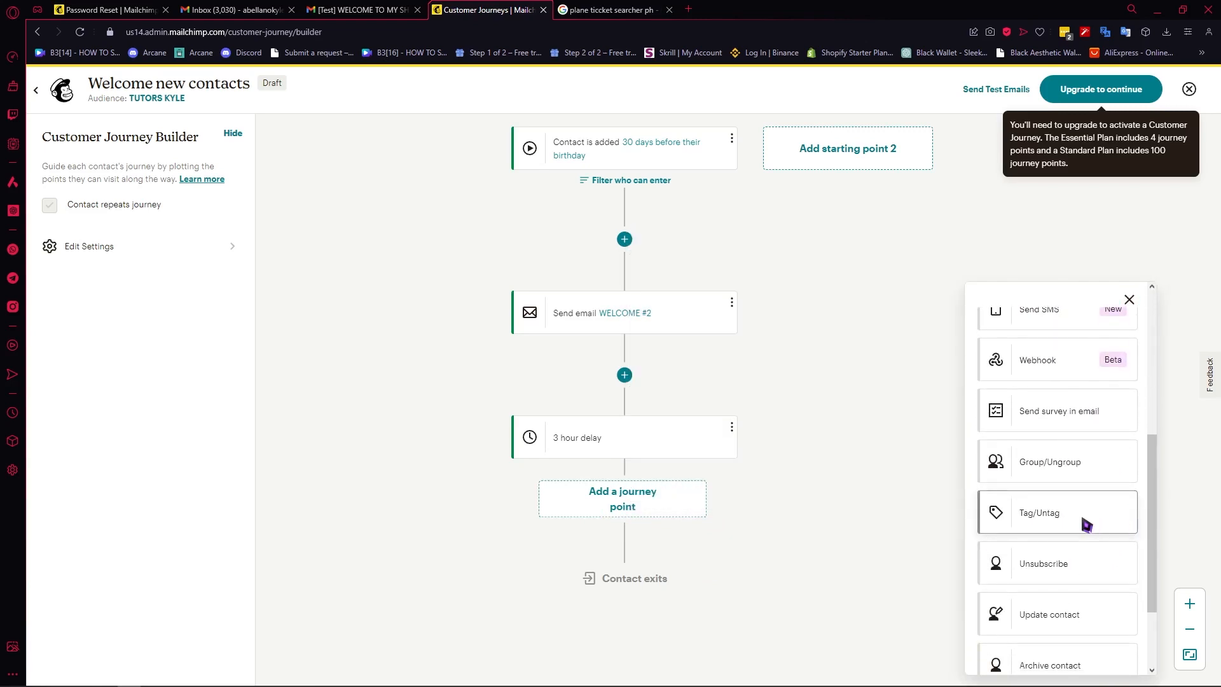
{"action": "scroll", "coordinate": [1082, 519], "scroll_direction": "down", "scroll_amount": 2}
{"action": "left_click", "coordinate": [1045, 465]}
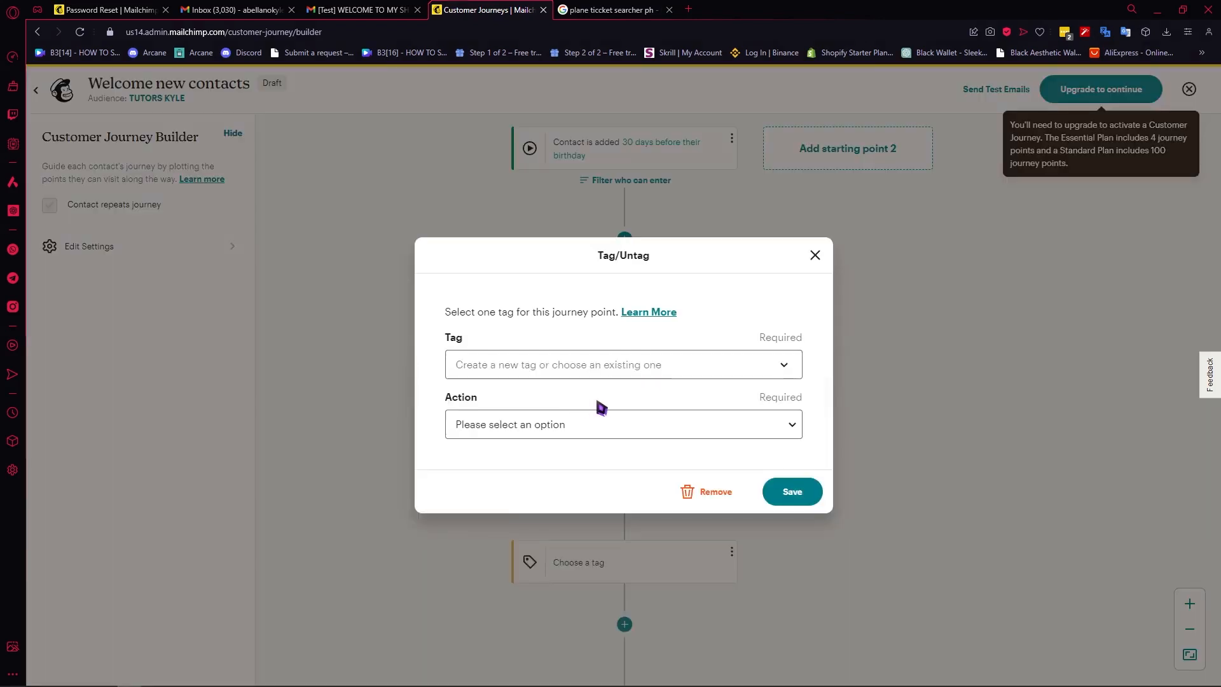
Create the new tag BIRTHDAY CELEBRATED for the tag point, set its action to Add and save it.
{"action": "left_click", "coordinate": [620, 364]}
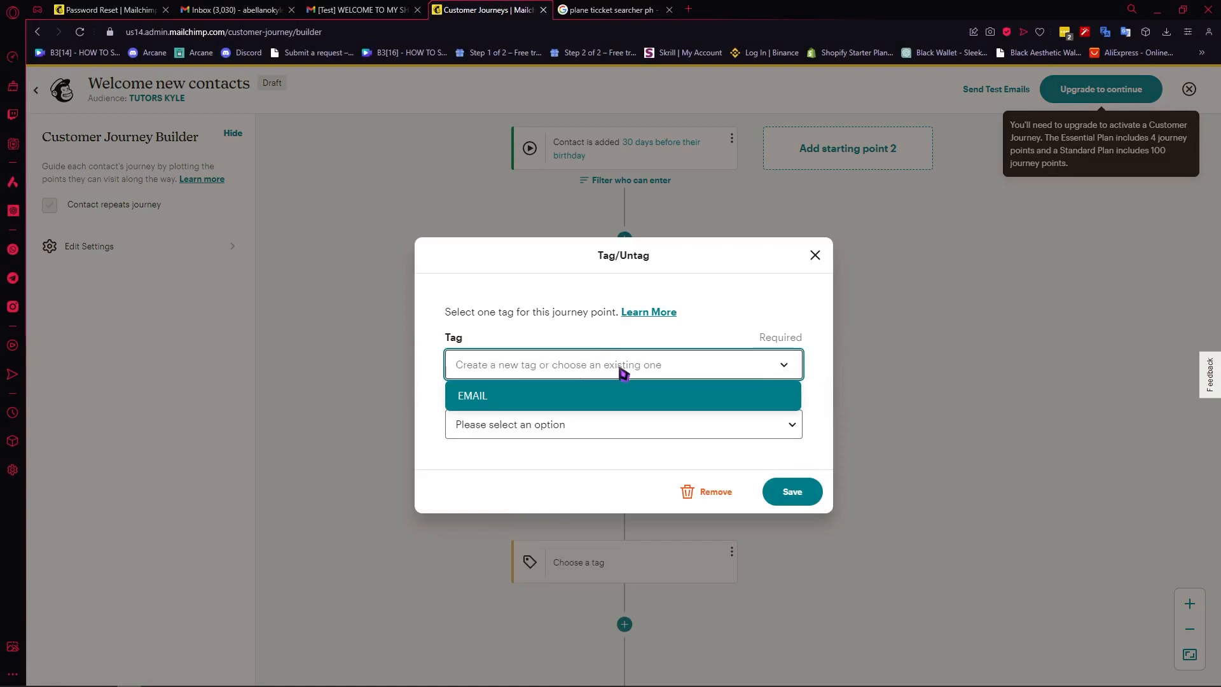
{"action": "type", "text": "BlID"}
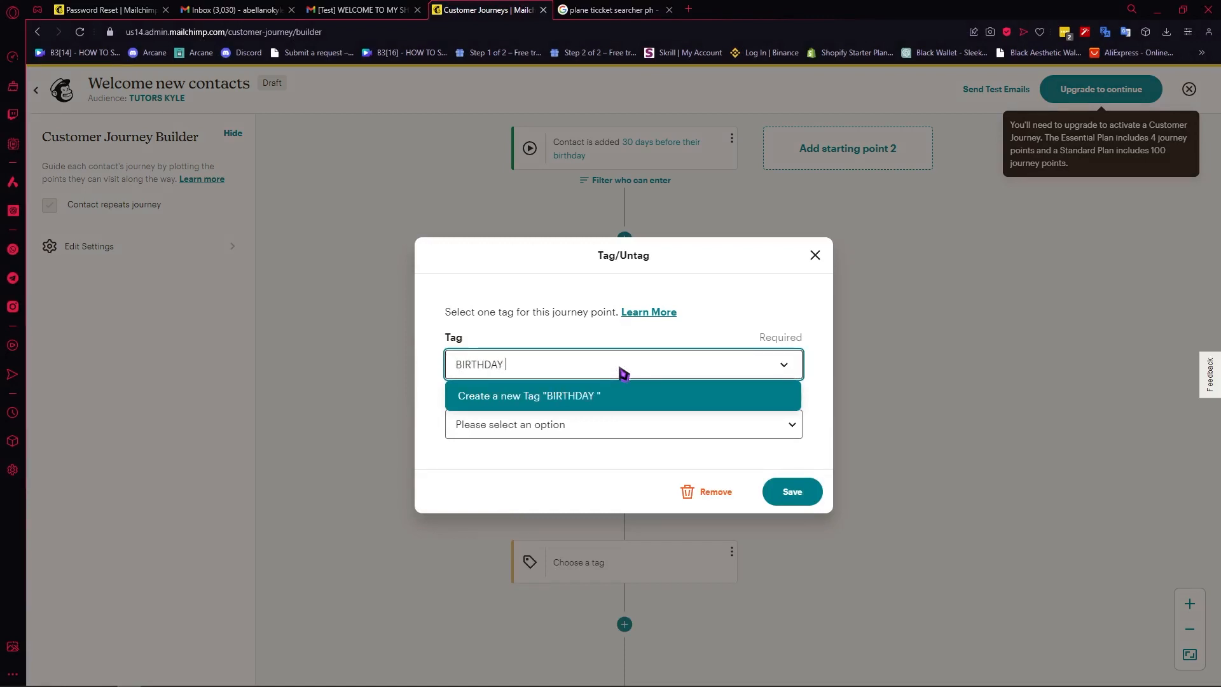
{"action": "key", "text": "BackSpace"}
{"action": "key", "text": "BackSpace"}
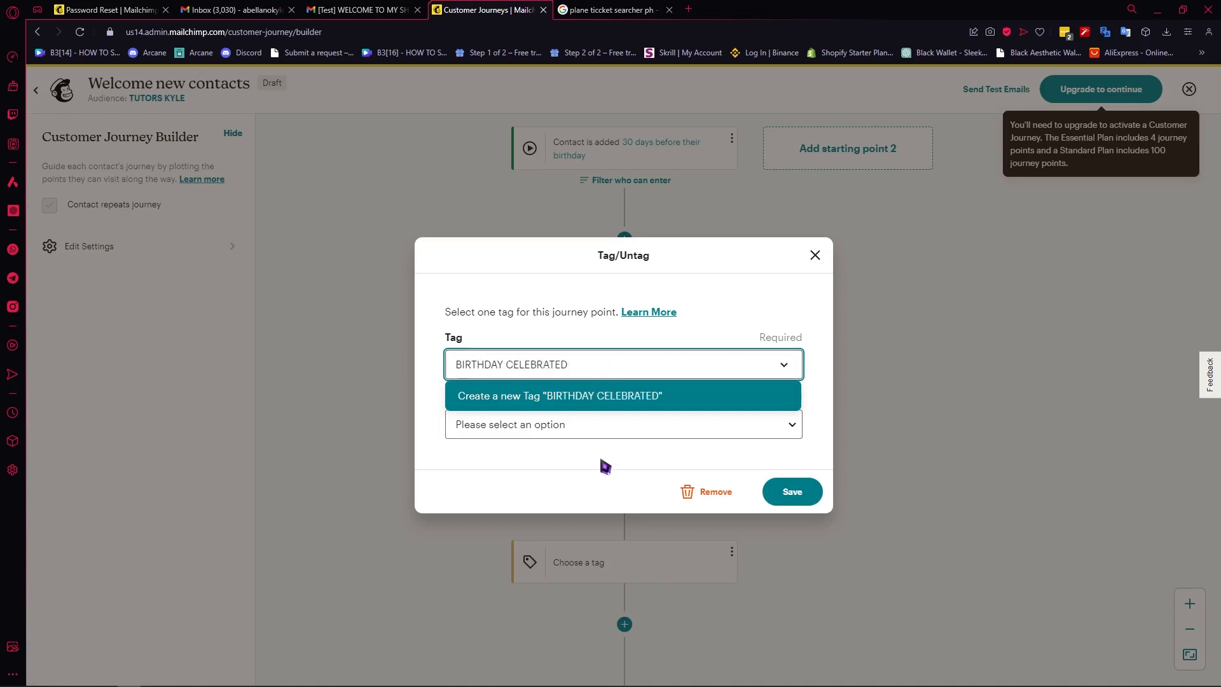
{"action": "left_click", "coordinate": [592, 396]}
{"action": "left_click", "coordinate": [569, 425]}
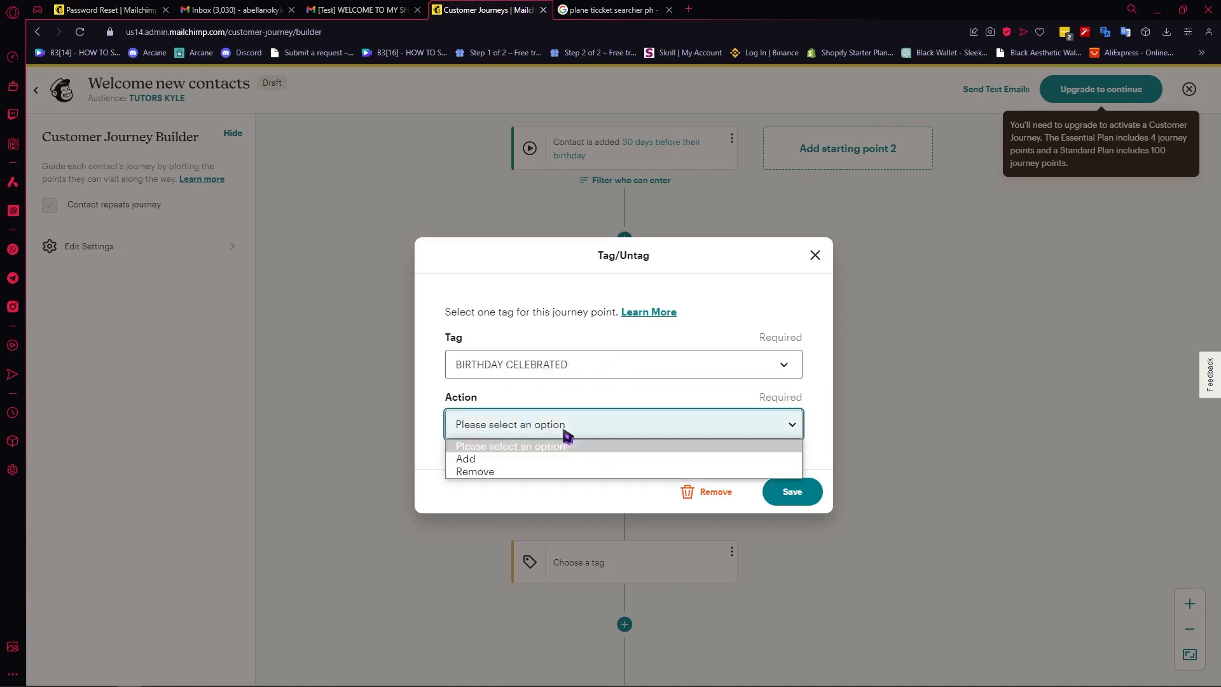
{"action": "left_click", "coordinate": [545, 460]}
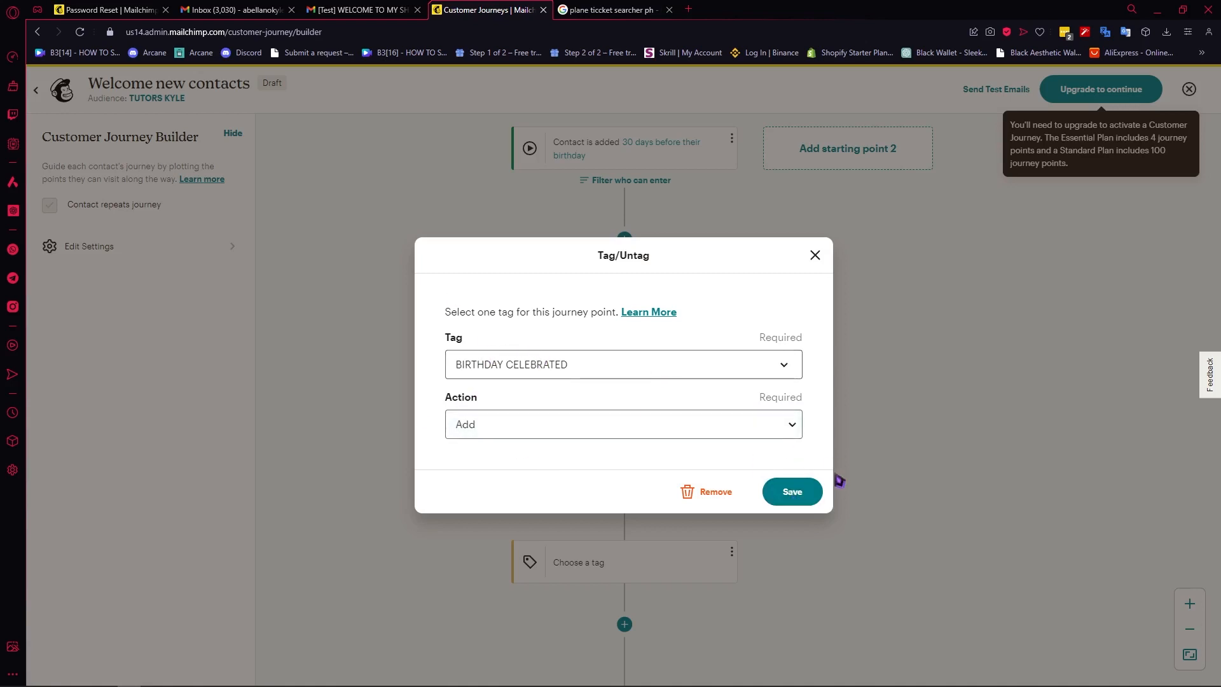
{"action": "left_click", "coordinate": [797, 501]}
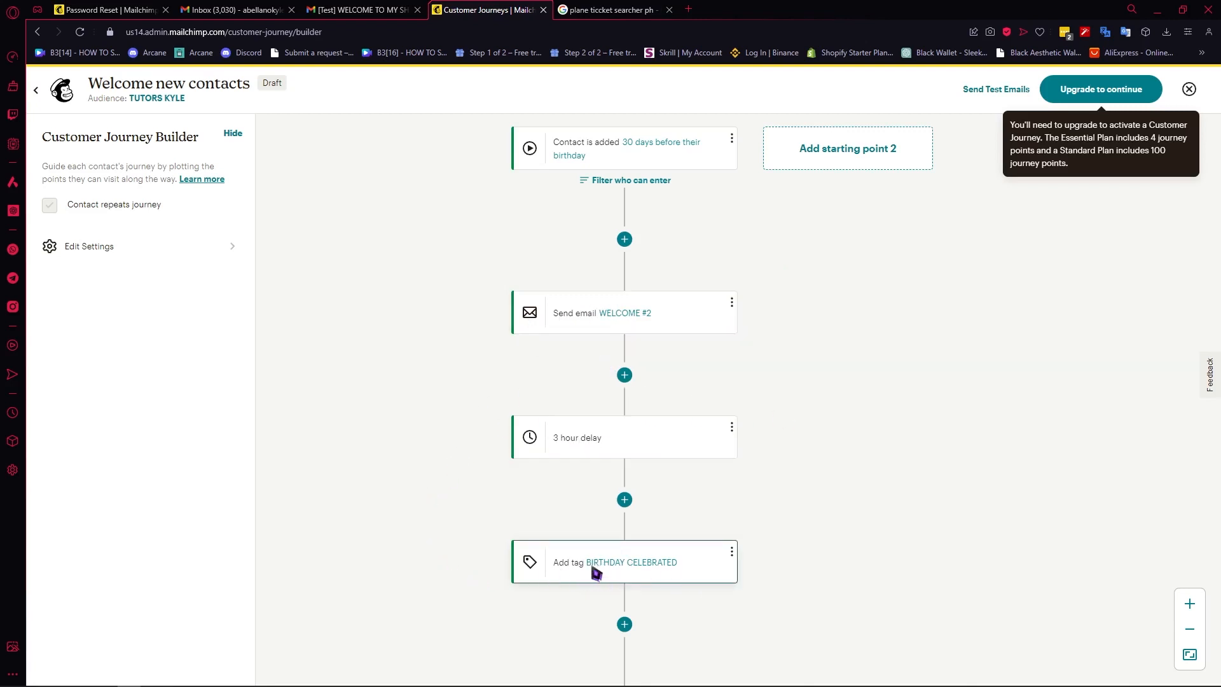
Review the journey's sequence and examine the rules, actions and integrations available for a journey point after the BIRTHDAY CELEBRATED tag.
{"action": "scroll", "coordinate": [678, 542], "scroll_direction": "down", "scroll_amount": 2}
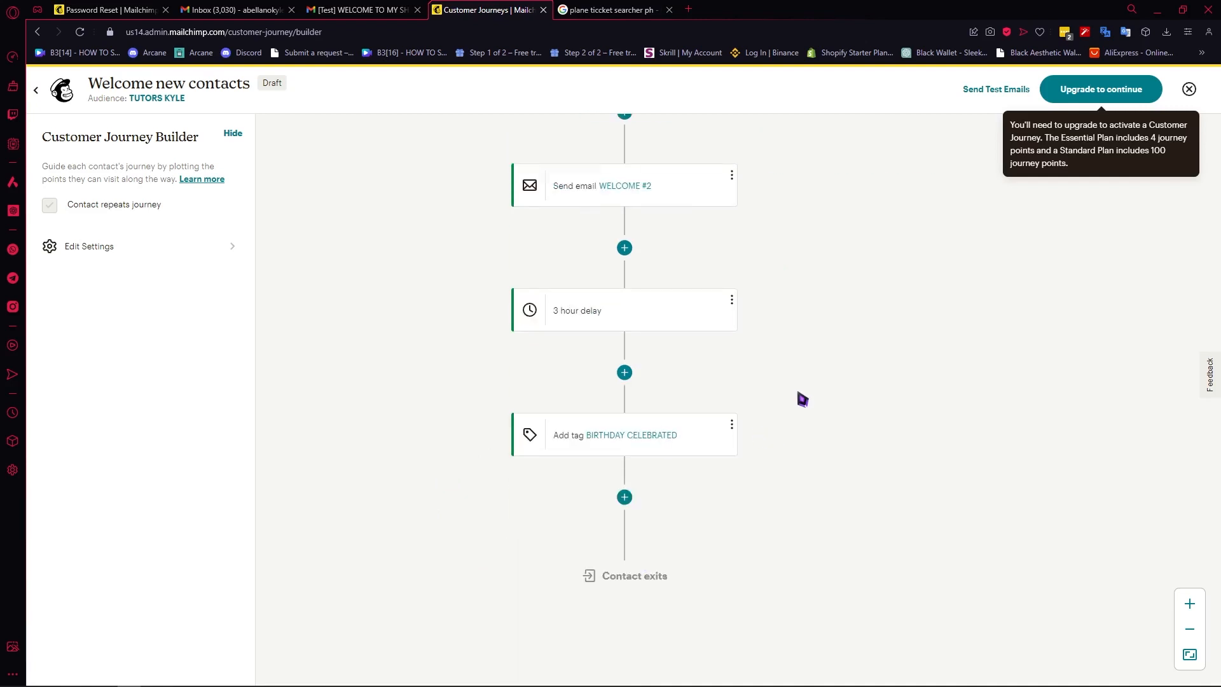
{"action": "scroll", "coordinate": [780, 400], "scroll_direction": "up", "scroll_amount": 3}
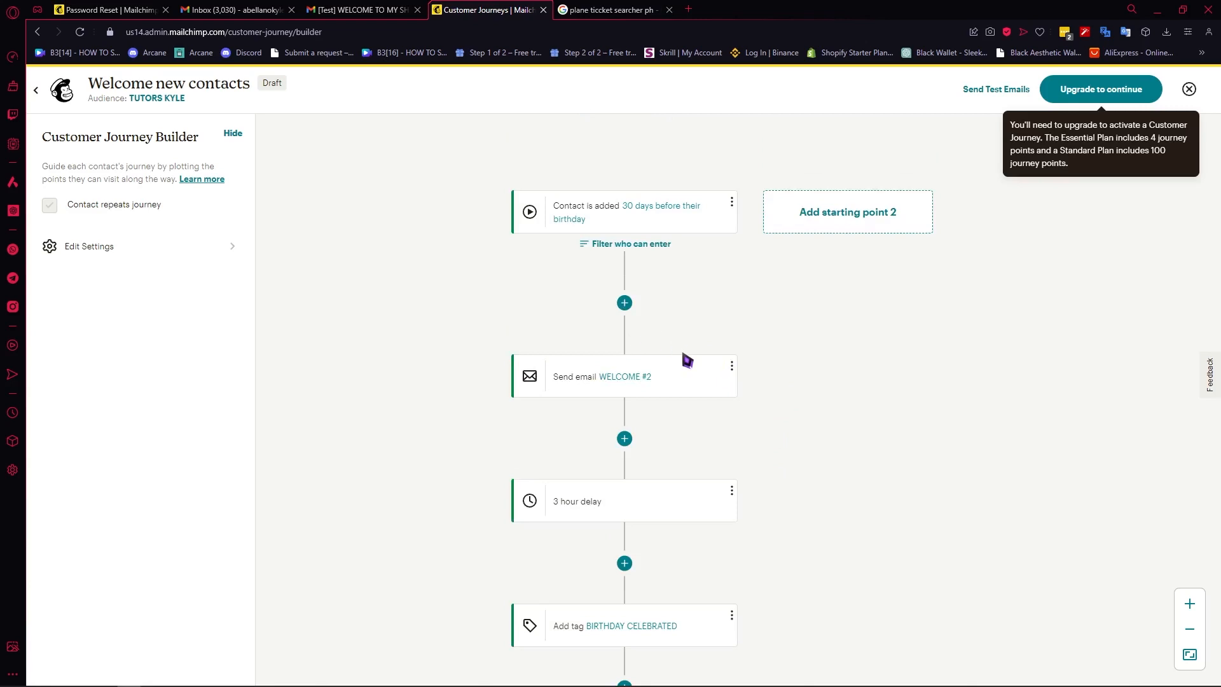
{"action": "scroll", "coordinate": [776, 411], "scroll_direction": "down", "scroll_amount": 2}
{"action": "left_click", "coordinate": [622, 568]}
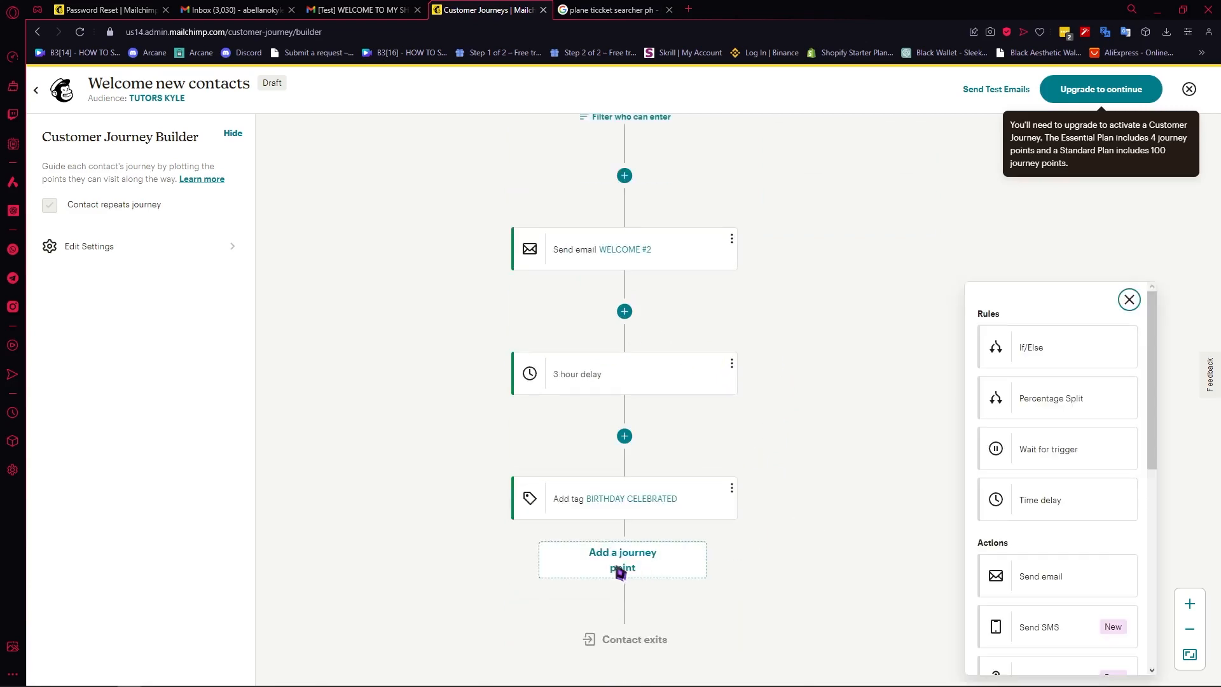
{"action": "scroll", "coordinate": [1049, 485], "scroll_direction": "down", "scroll_amount": 5}
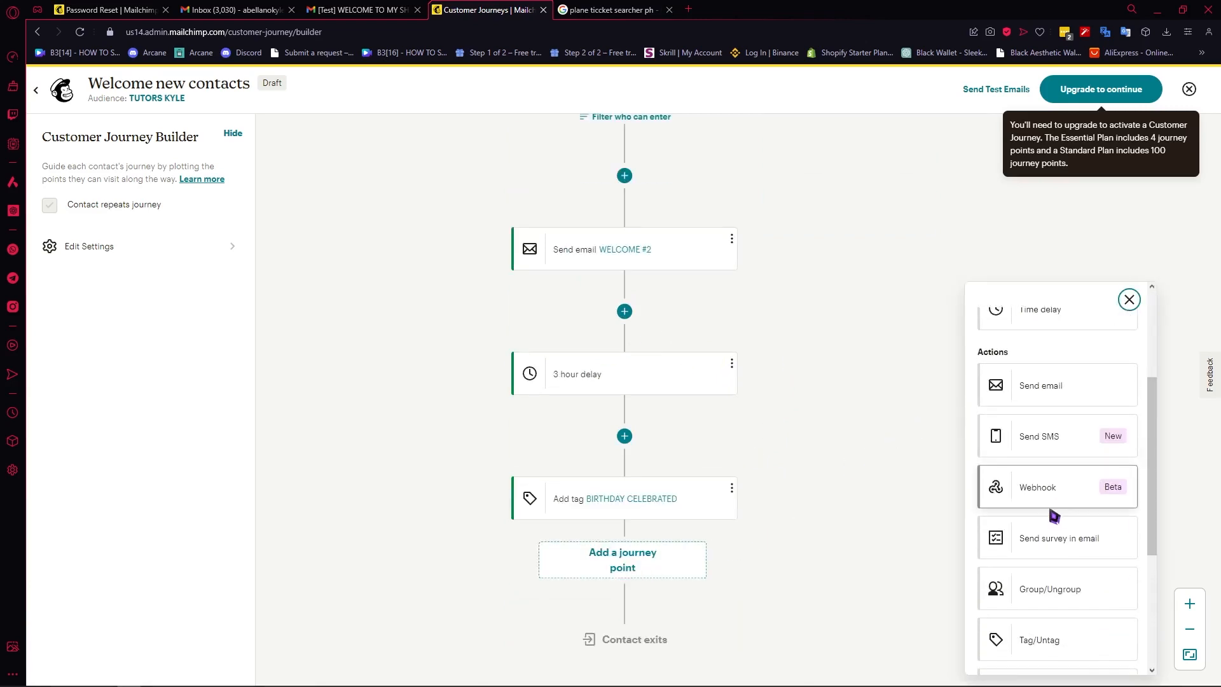
{"action": "scroll", "coordinate": [1066, 512], "scroll_direction": "down", "scroll_amount": 3}
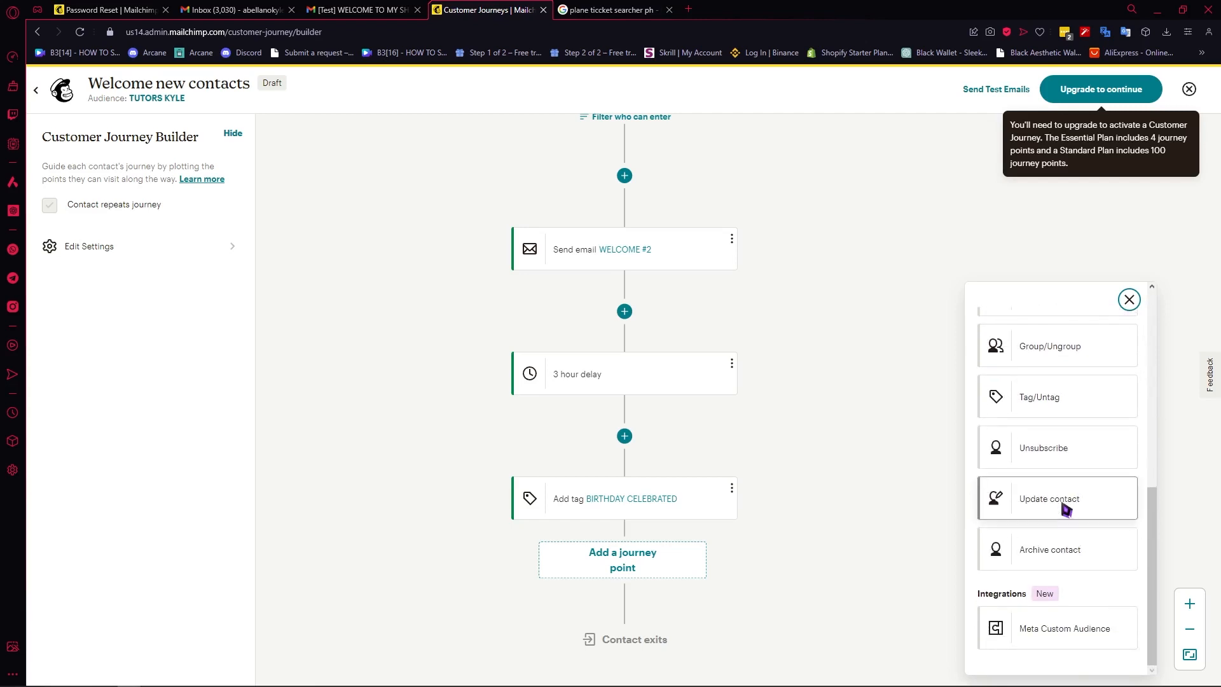
{"action": "scroll", "coordinate": [1067, 509], "scroll_direction": "up", "scroll_amount": 3}
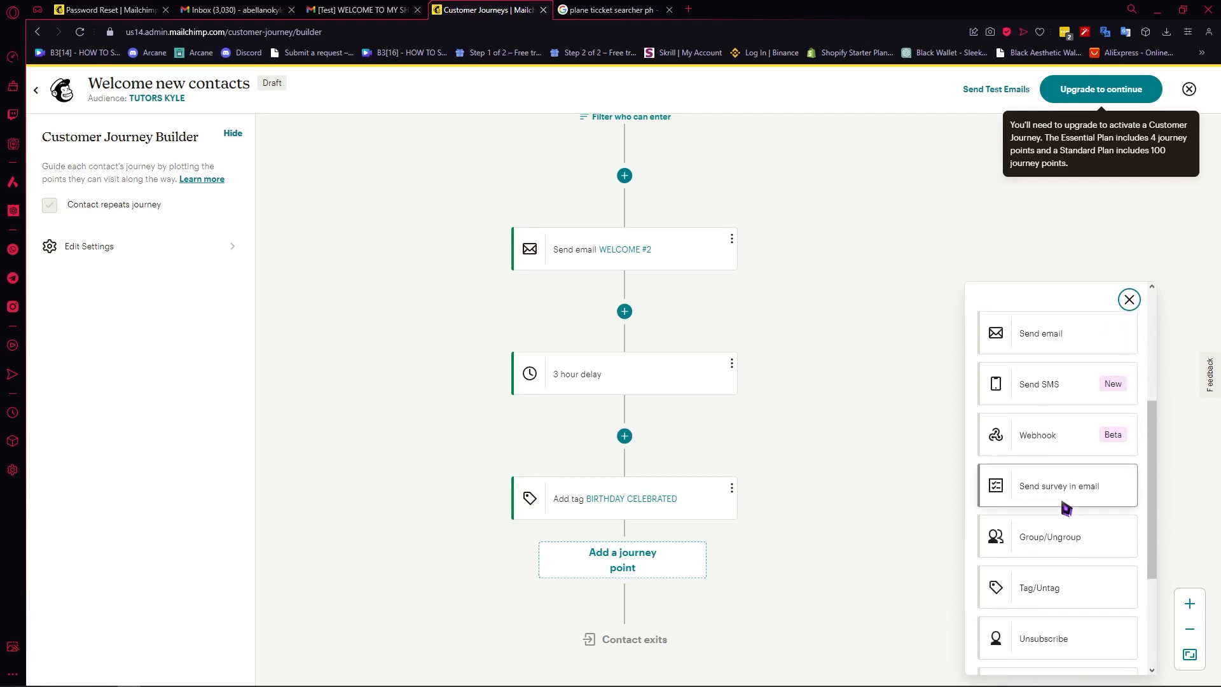
{"action": "scroll", "coordinate": [1058, 487], "scroll_direction": "up", "scroll_amount": 4}
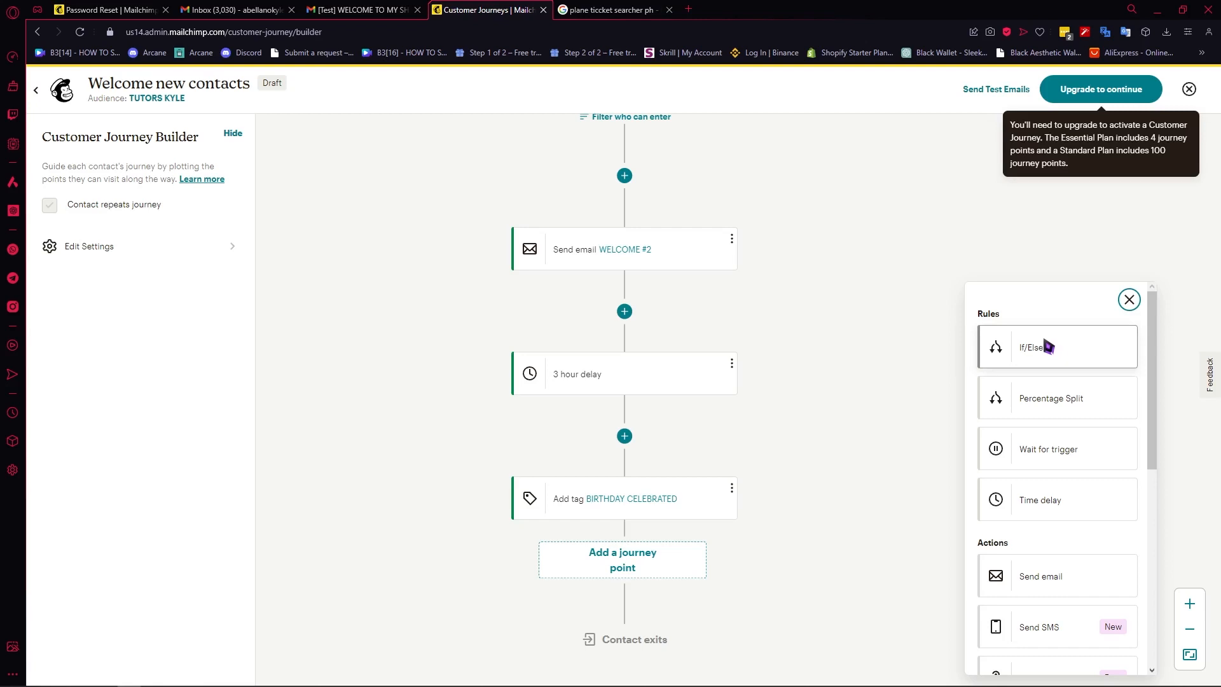
{"action": "scroll", "coordinate": [1048, 347], "scroll_direction": "down", "scroll_amount": 3}
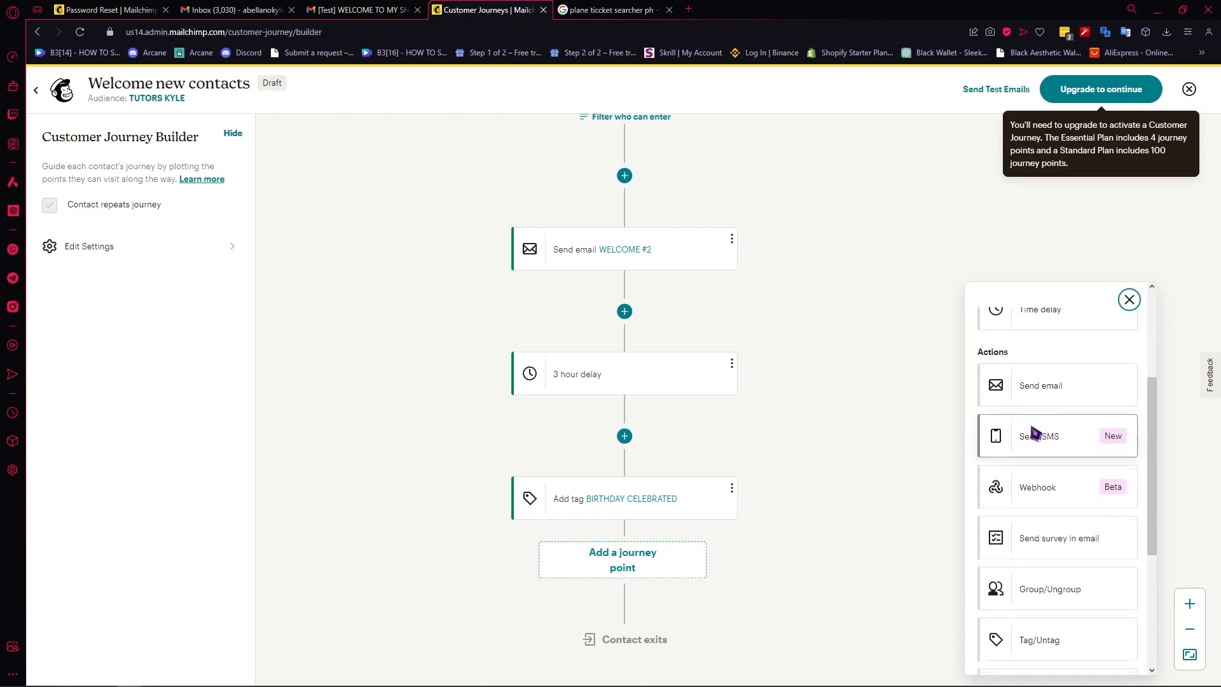
{"action": "scroll", "coordinate": [1082, 458], "scroll_direction": "down", "scroll_amount": 5}
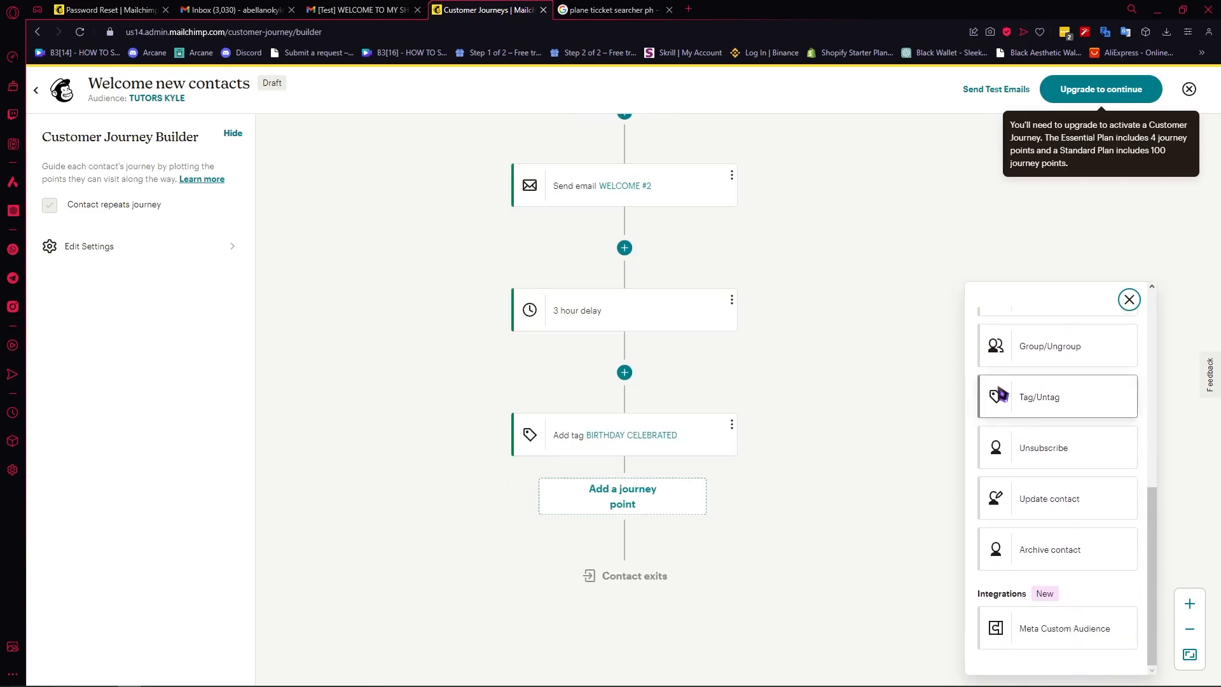
Add a second starting point of type Sent an email, set its email campaign to WELCOME #2 and save it.
{"action": "scroll", "coordinate": [833, 322], "scroll_direction": "up", "scroll_amount": 3}
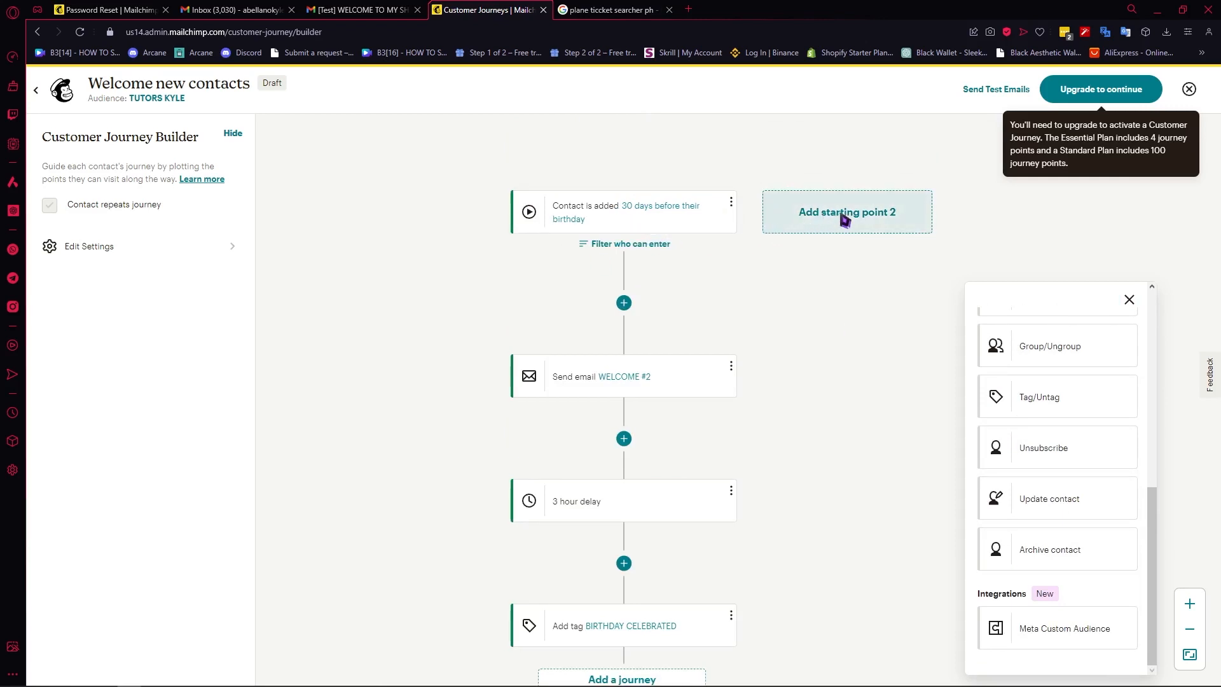
{"action": "left_click", "coordinate": [876, 223]}
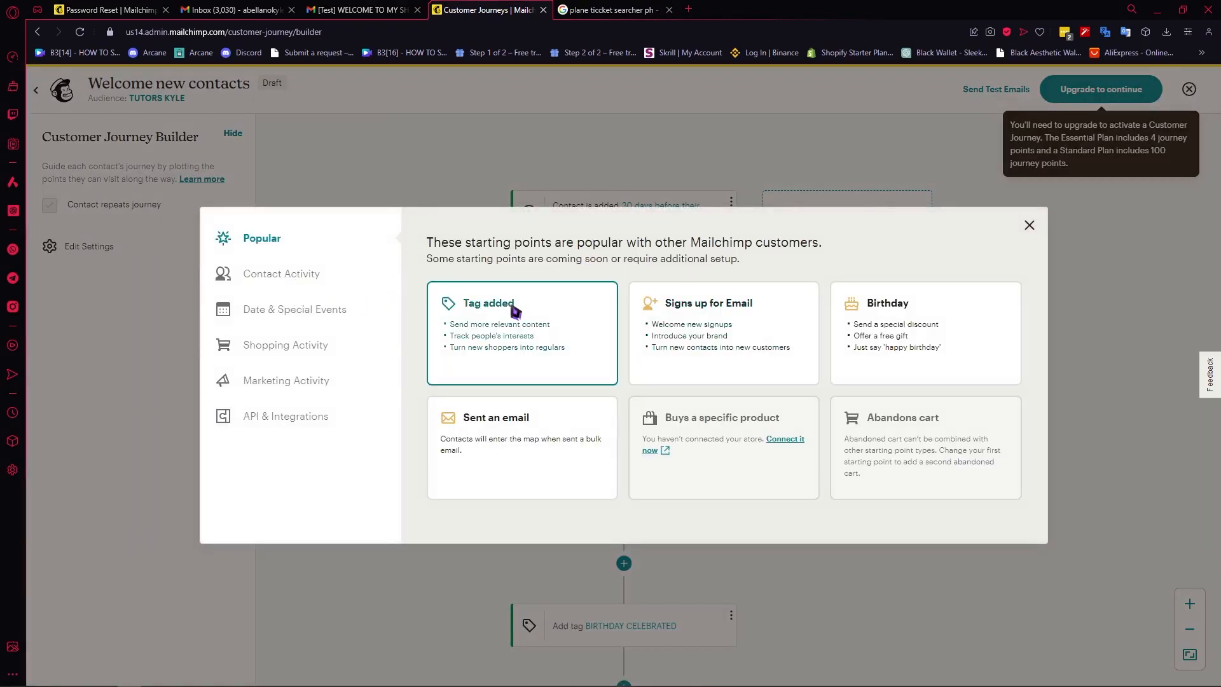
{"action": "left_click", "coordinate": [552, 437]}
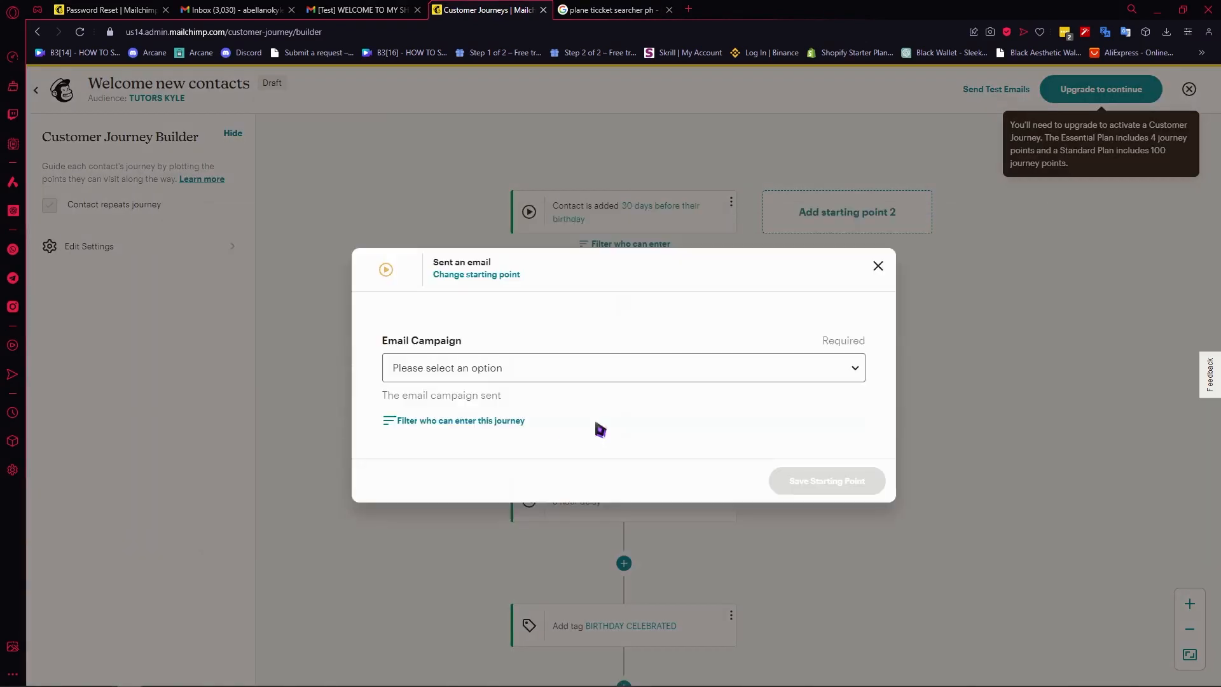
{"action": "left_click", "coordinate": [725, 369]}
{"action": "left_click", "coordinate": [703, 415]}
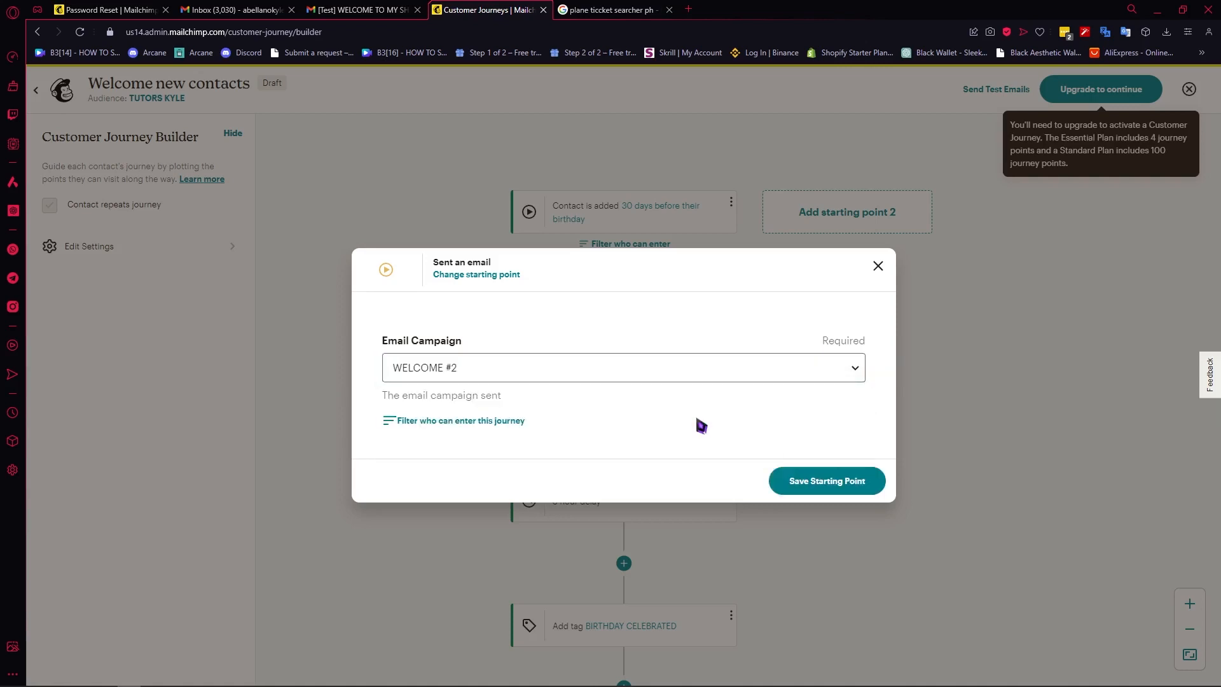
{"action": "left_click", "coordinate": [818, 479]}
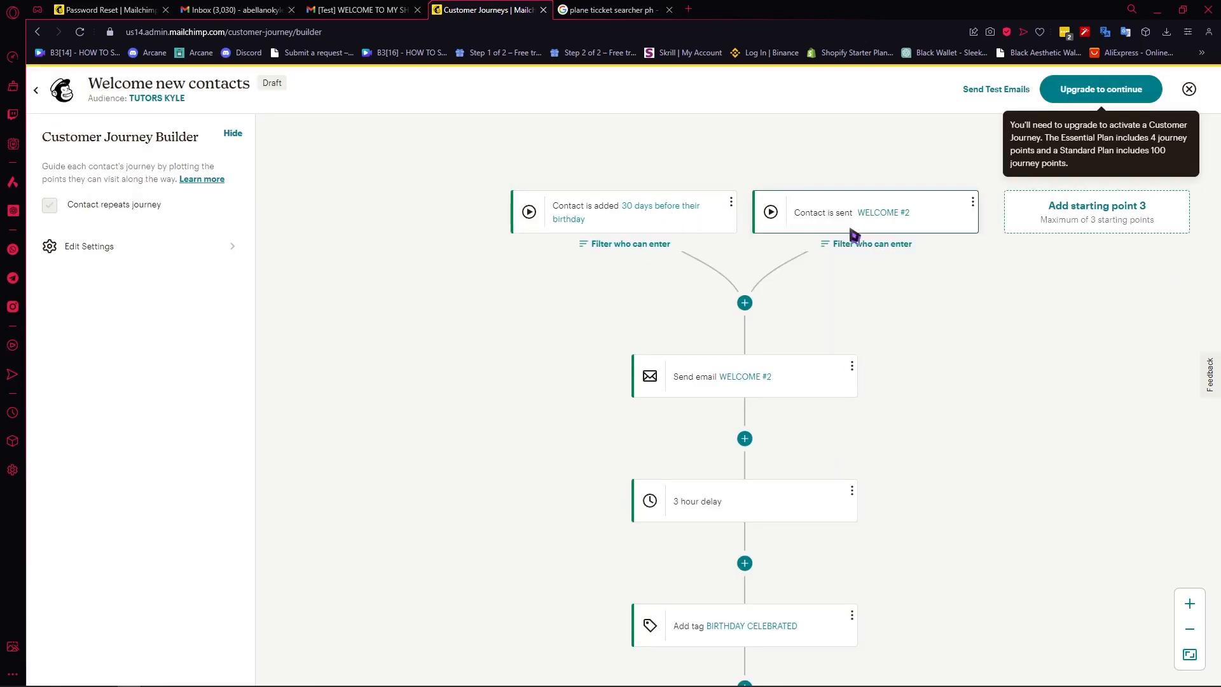
Send a test of the WELCOME #2 email to the saved Gmail address, leaving the optional message empty.
{"action": "scroll", "coordinate": [820, 254], "scroll_direction": "up", "scroll_amount": 1}
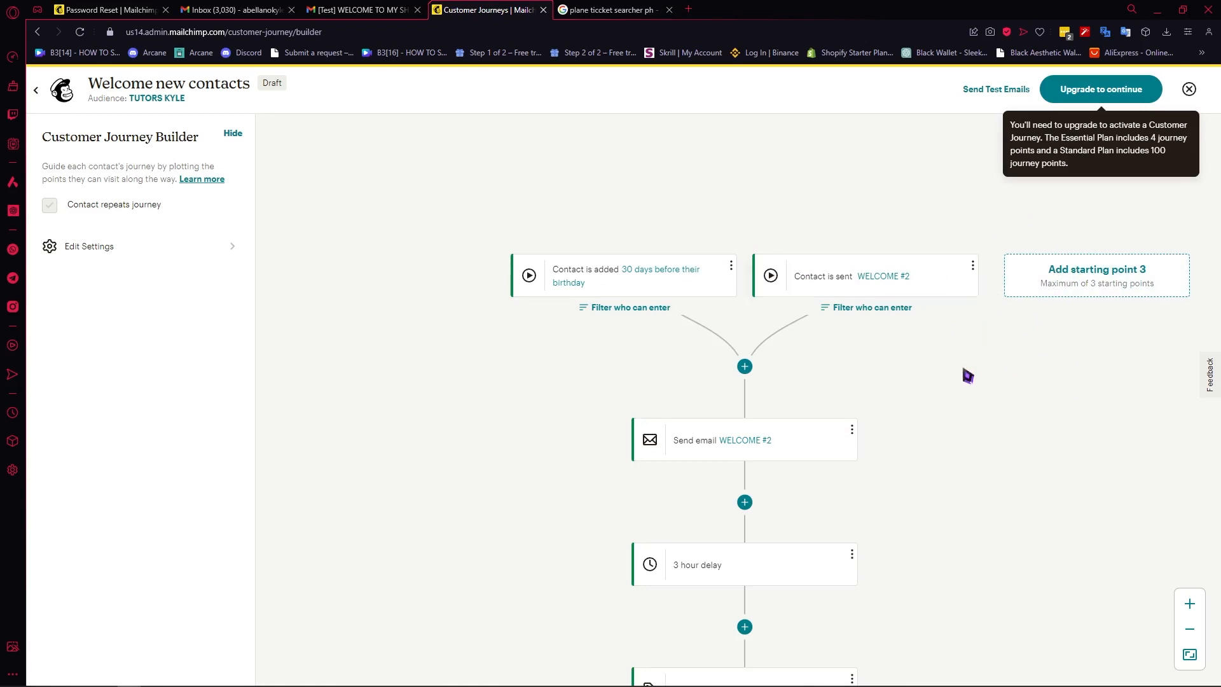
{"action": "left_click", "coordinate": [996, 89]}
{"action": "left_click", "coordinate": [577, 318]}
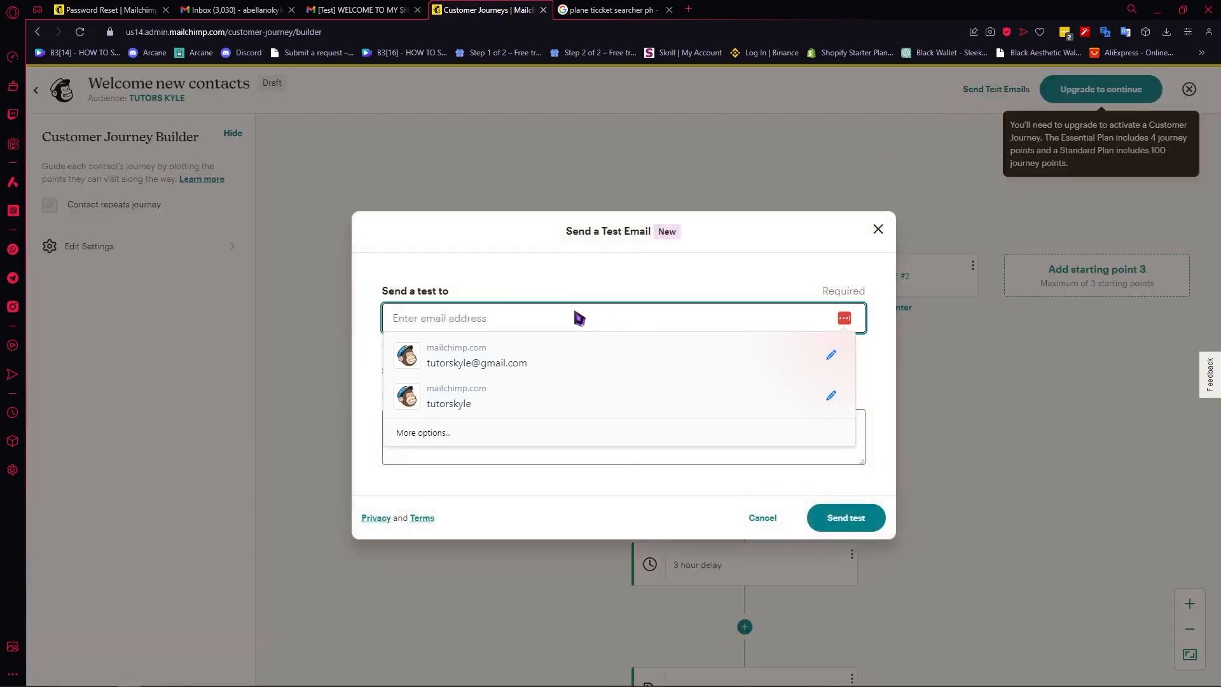
{"action": "left_click", "coordinate": [521, 359]}
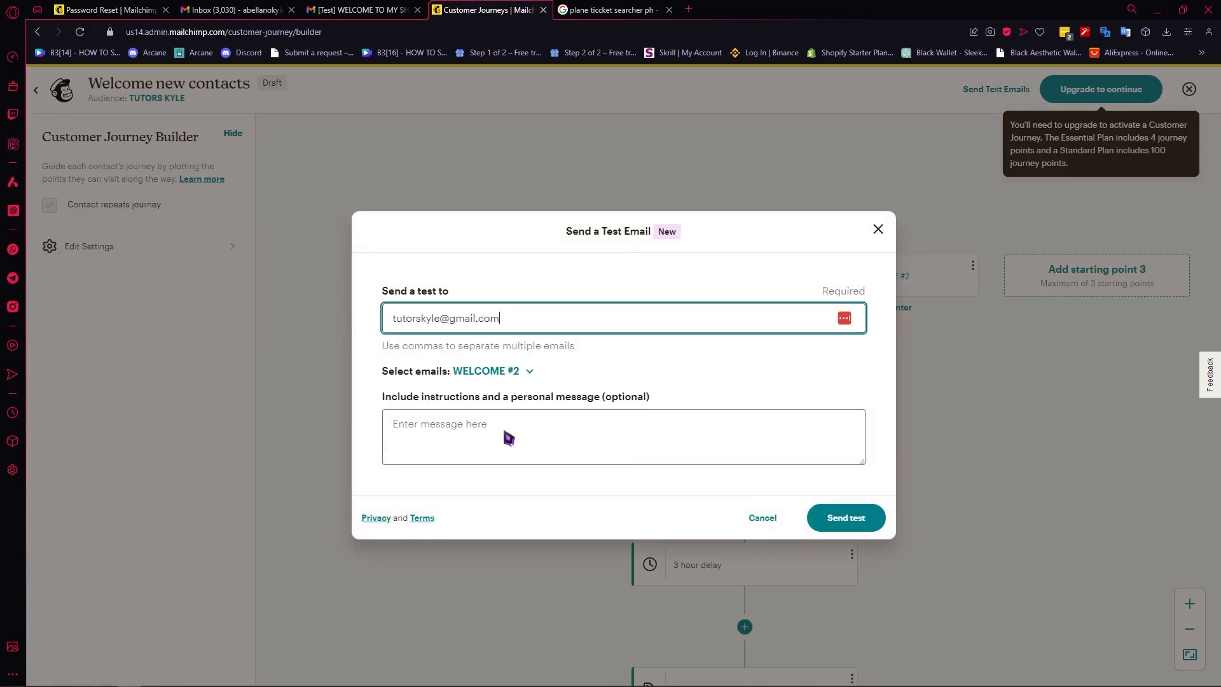
{"action": "left_click", "coordinate": [516, 434]}
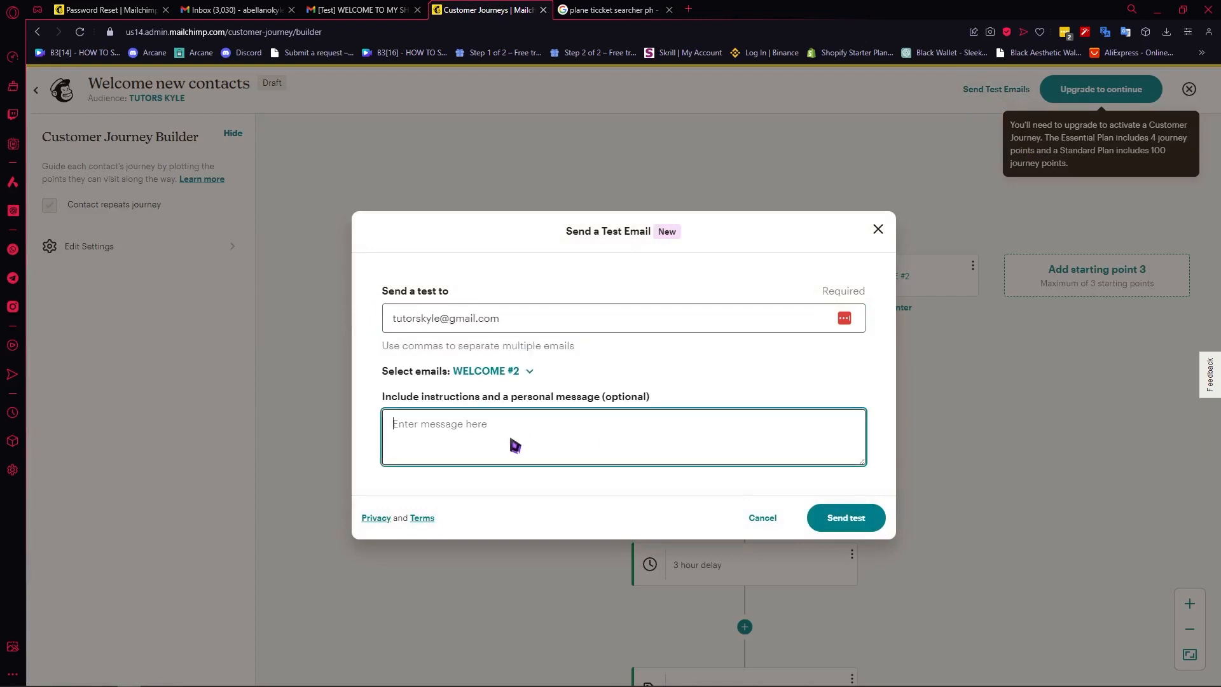
{"action": "left_click", "coordinate": [848, 525]}
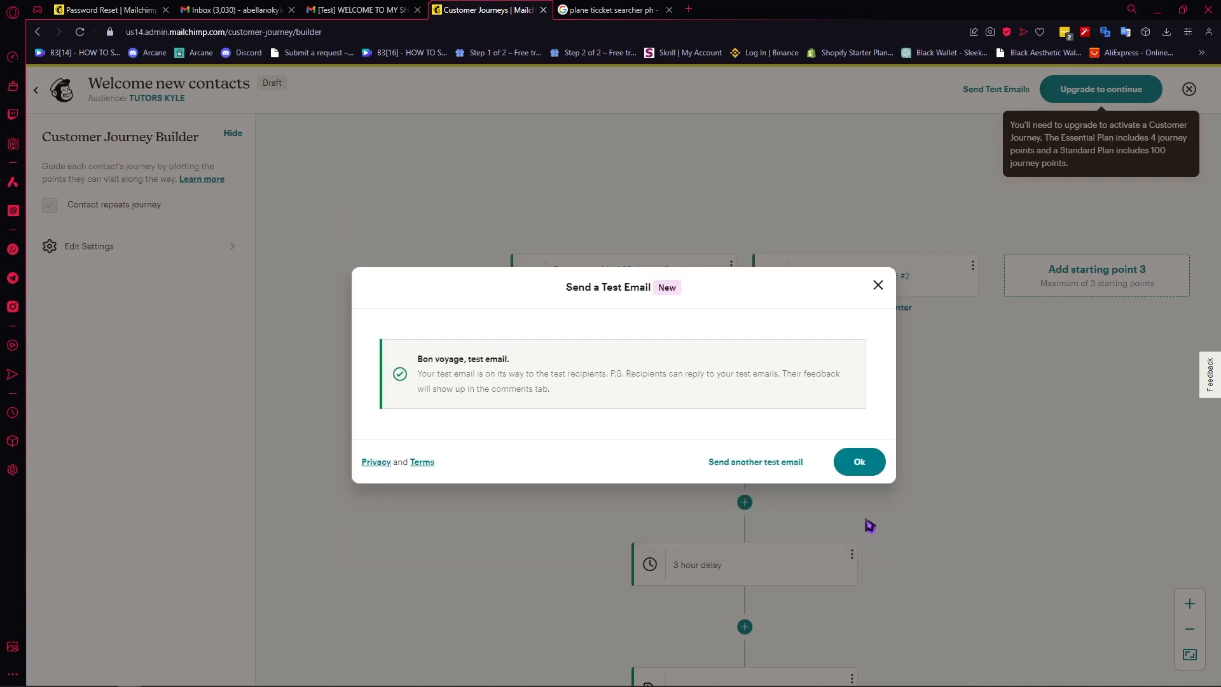
Switch to the recipient's Gmail inbox and reload it to check for the journey's test email.
{"action": "left_click", "coordinate": [384, 14]}
{"action": "left_click", "coordinate": [120, 86]}
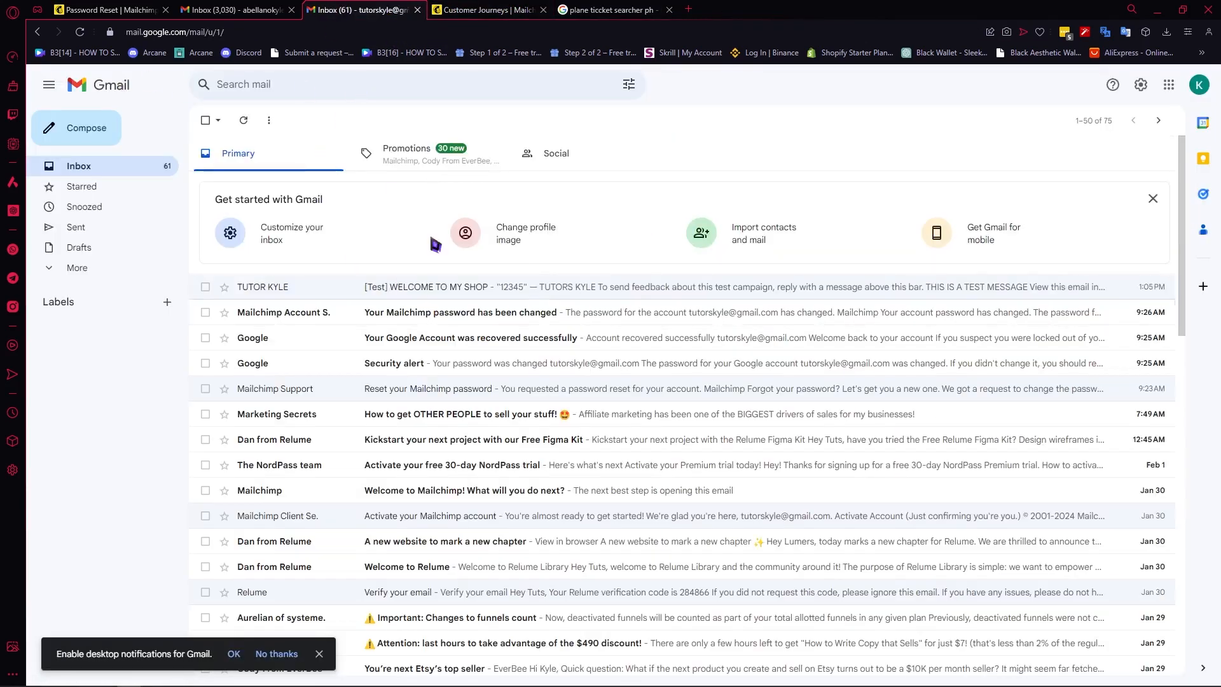
{"action": "left_click", "coordinate": [79, 32]}
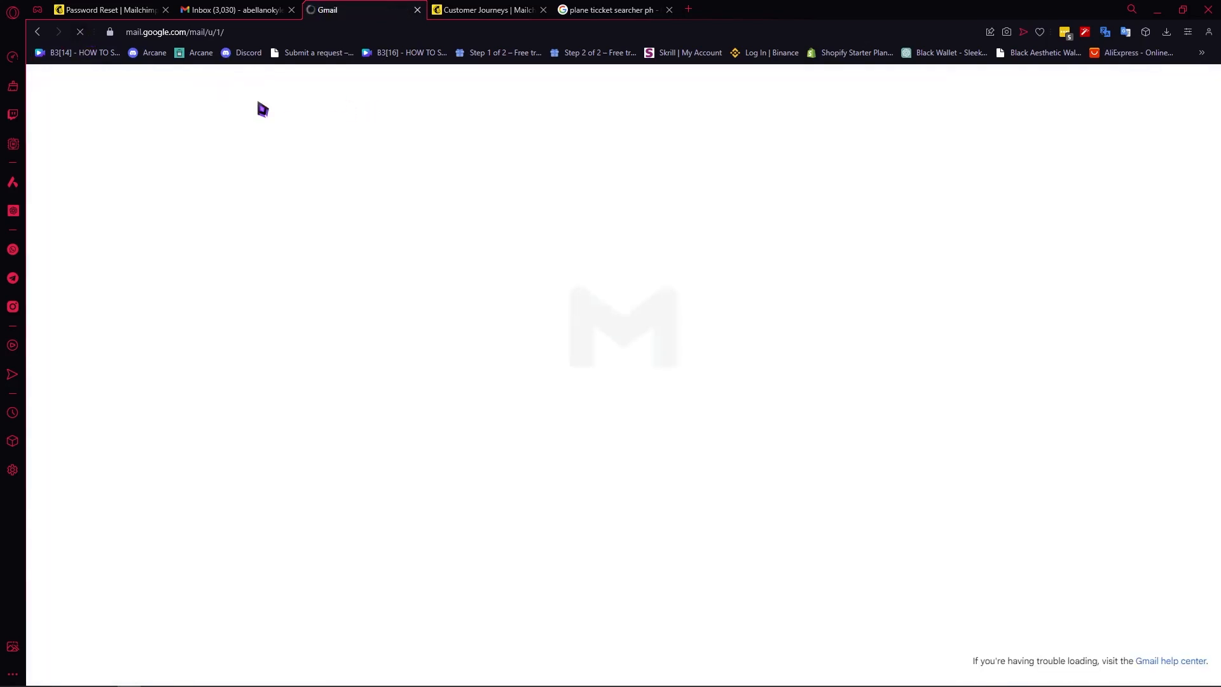
{"action": "left_click", "coordinate": [483, 10]}
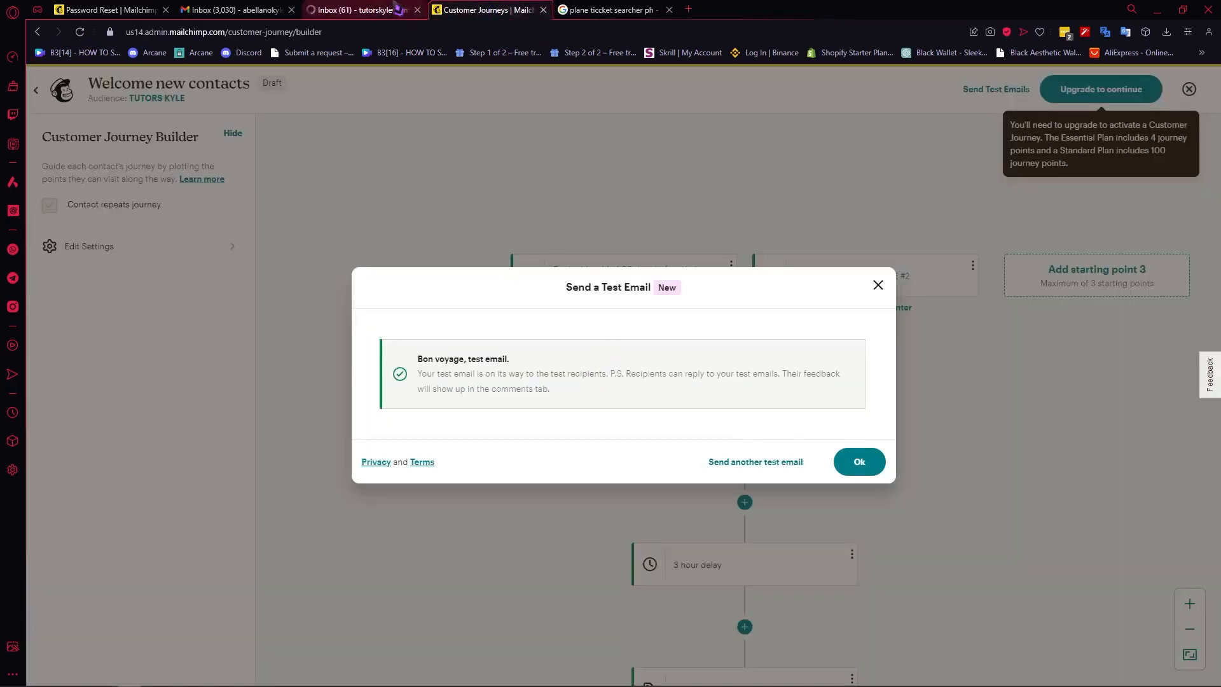
{"action": "left_click", "coordinate": [360, 10]}
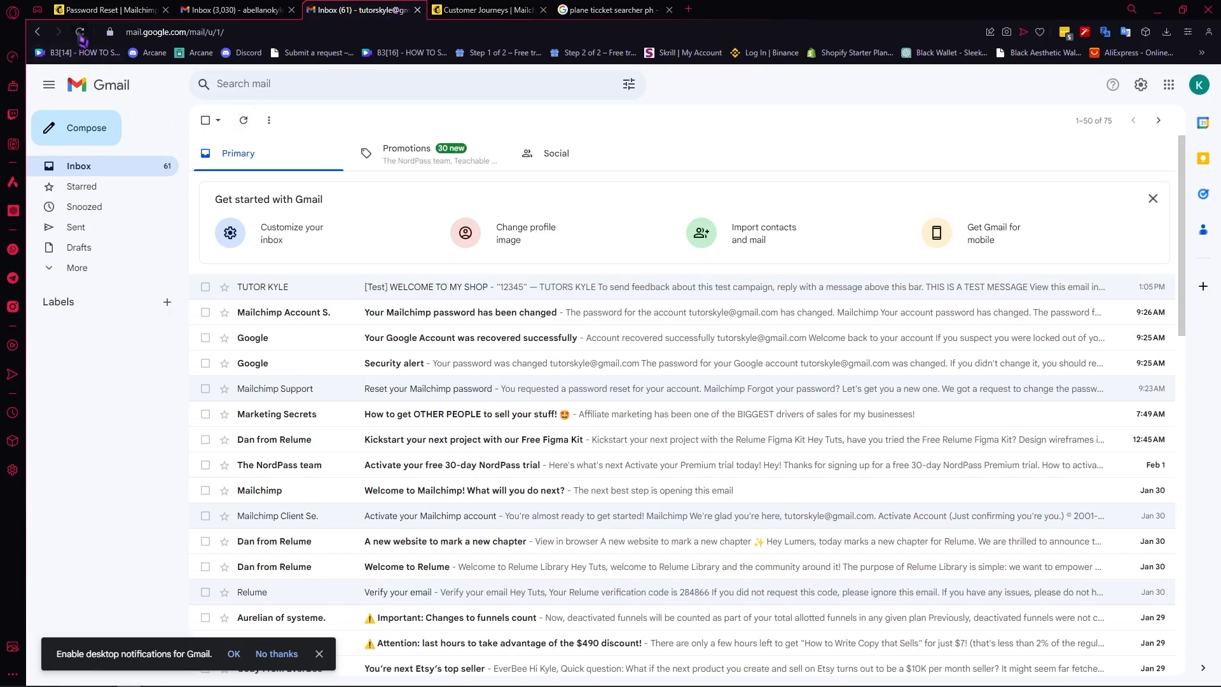
{"action": "left_click", "coordinate": [79, 31]}
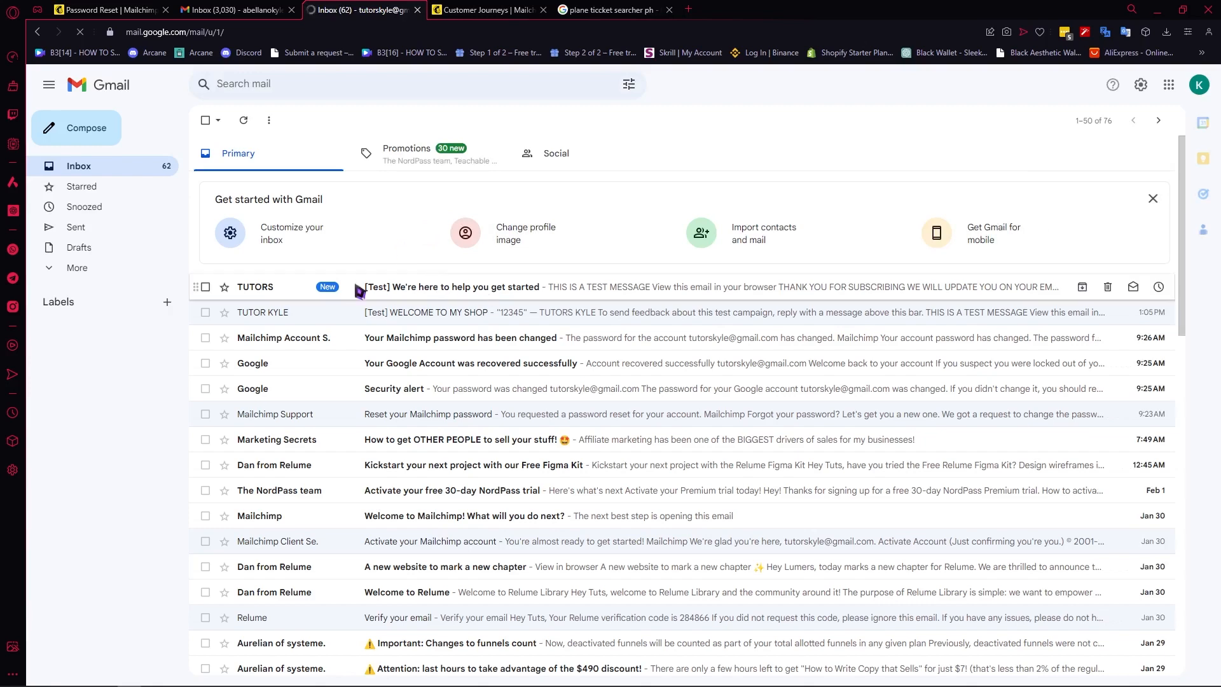
Open the test email "We're here to help you get started" and review its content from header to footer.
{"action": "left_click", "coordinate": [412, 292]}
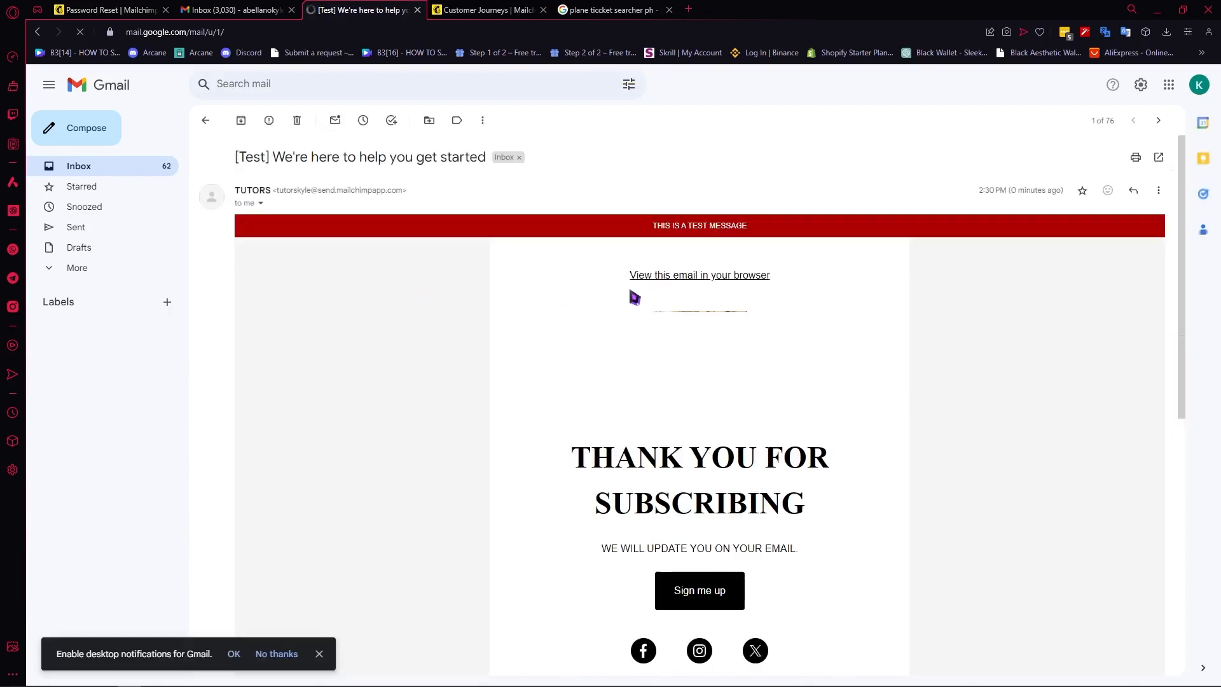
{"action": "scroll", "coordinate": [867, 414], "scroll_direction": "down", "scroll_amount": 8}
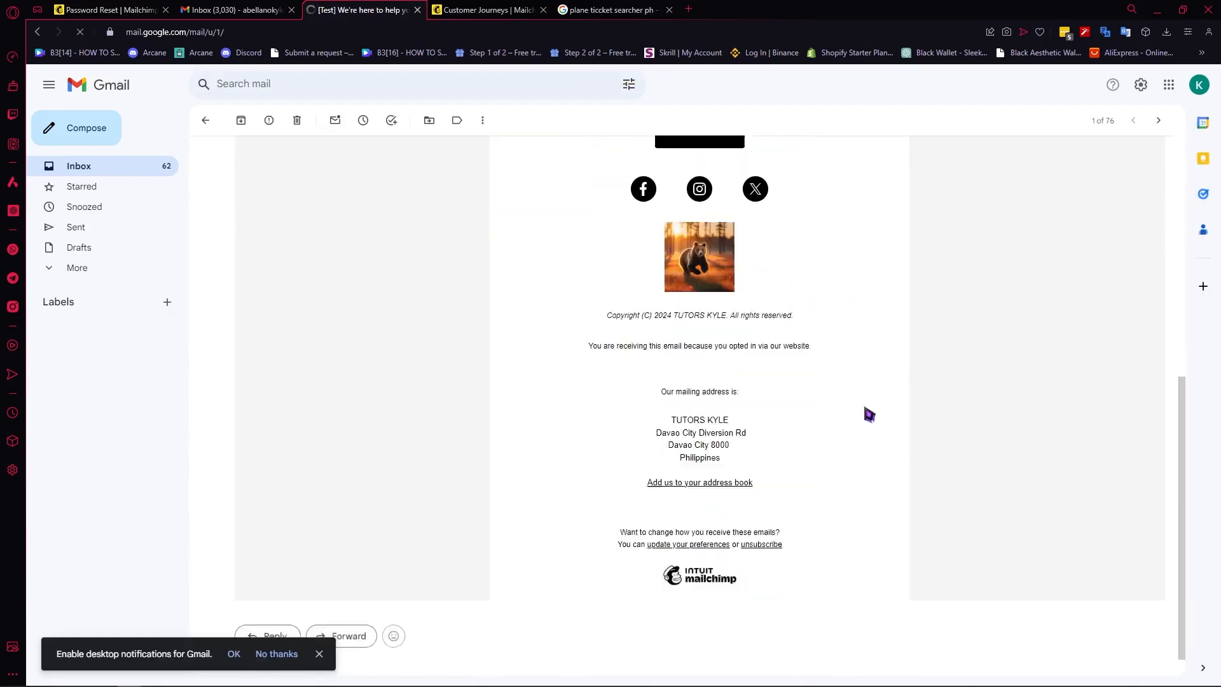
{"action": "scroll", "coordinate": [795, 394], "scroll_direction": "up", "scroll_amount": 8}
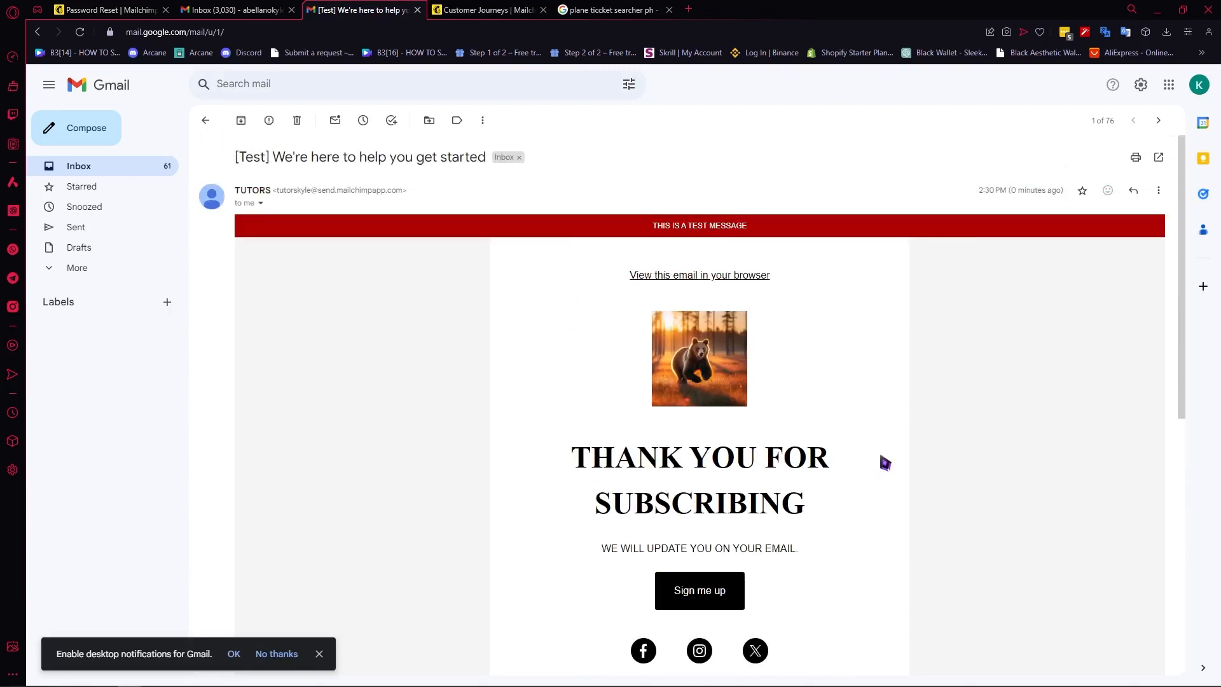